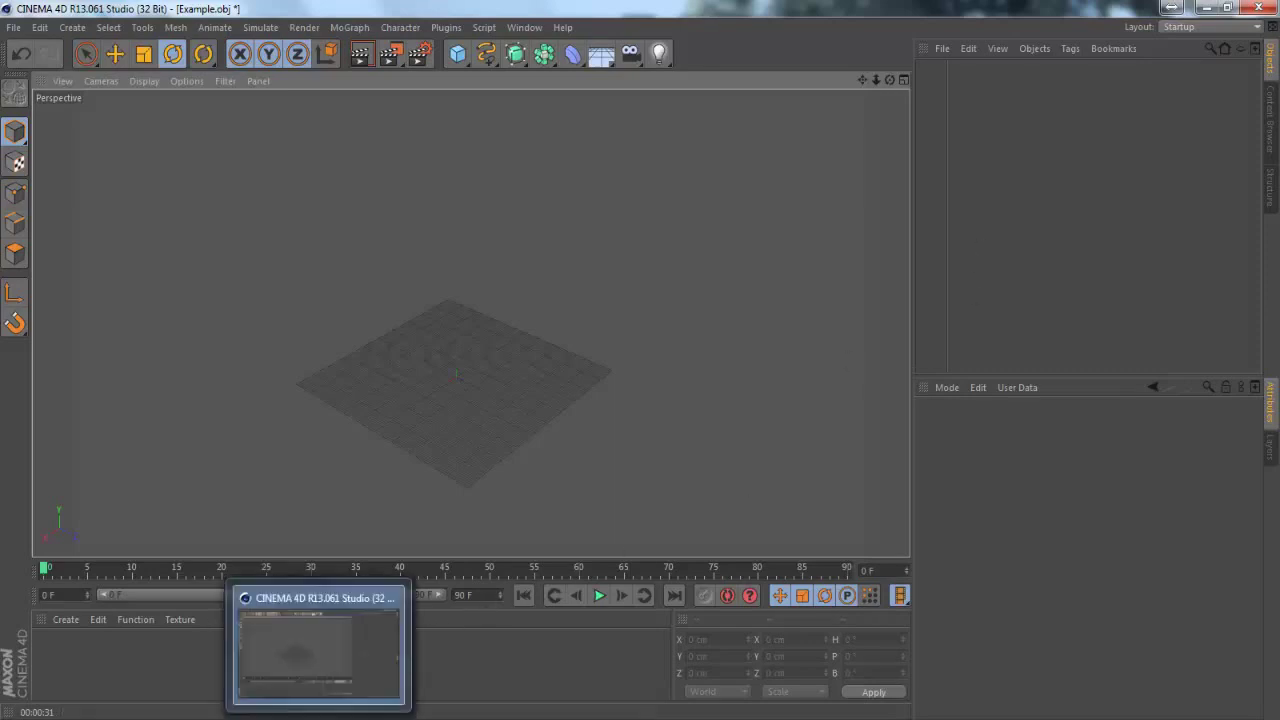
Launch Mineways from the Start Menu search and dismiss its world-format warning.
key(super)
text(minewa)
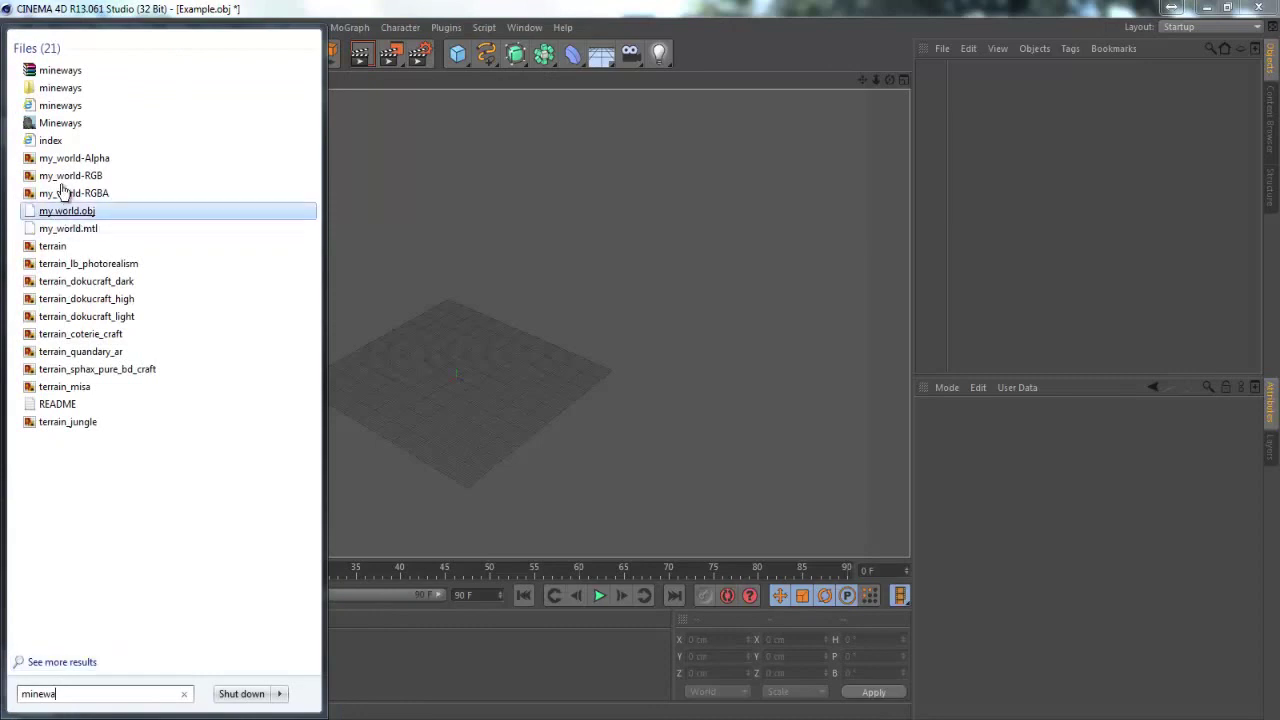
click(74, 128)
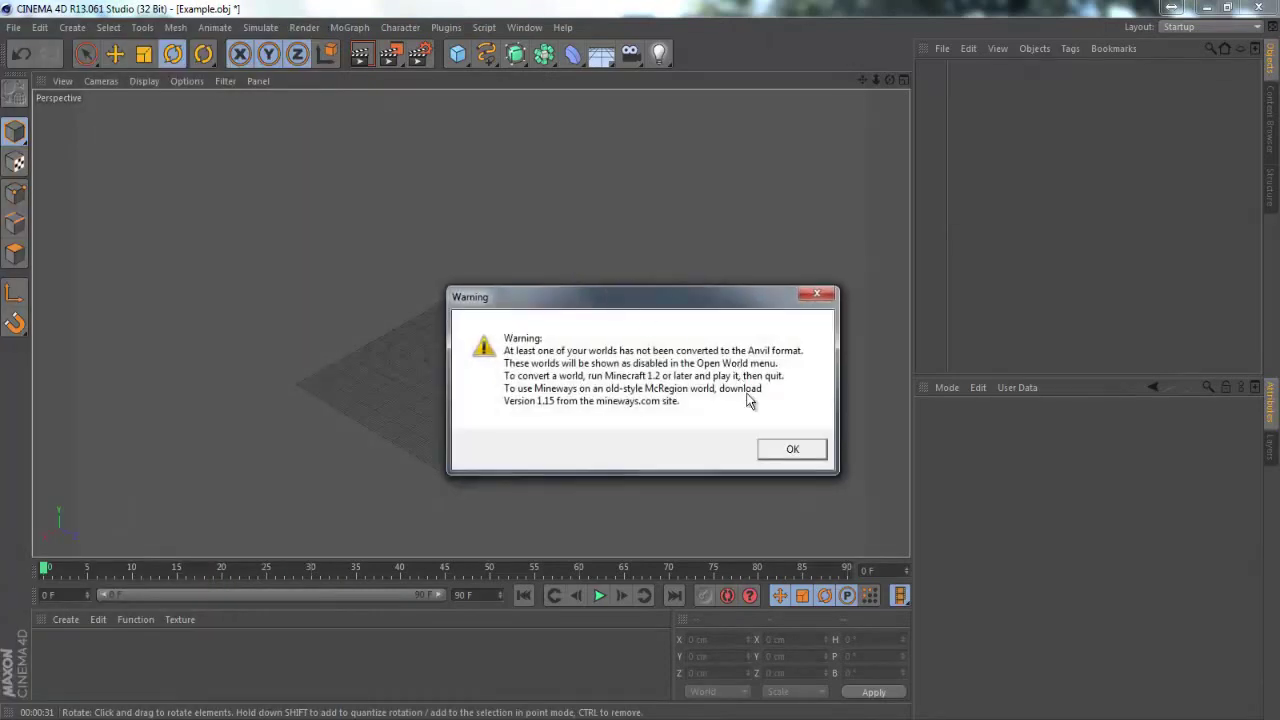
click(790, 451)
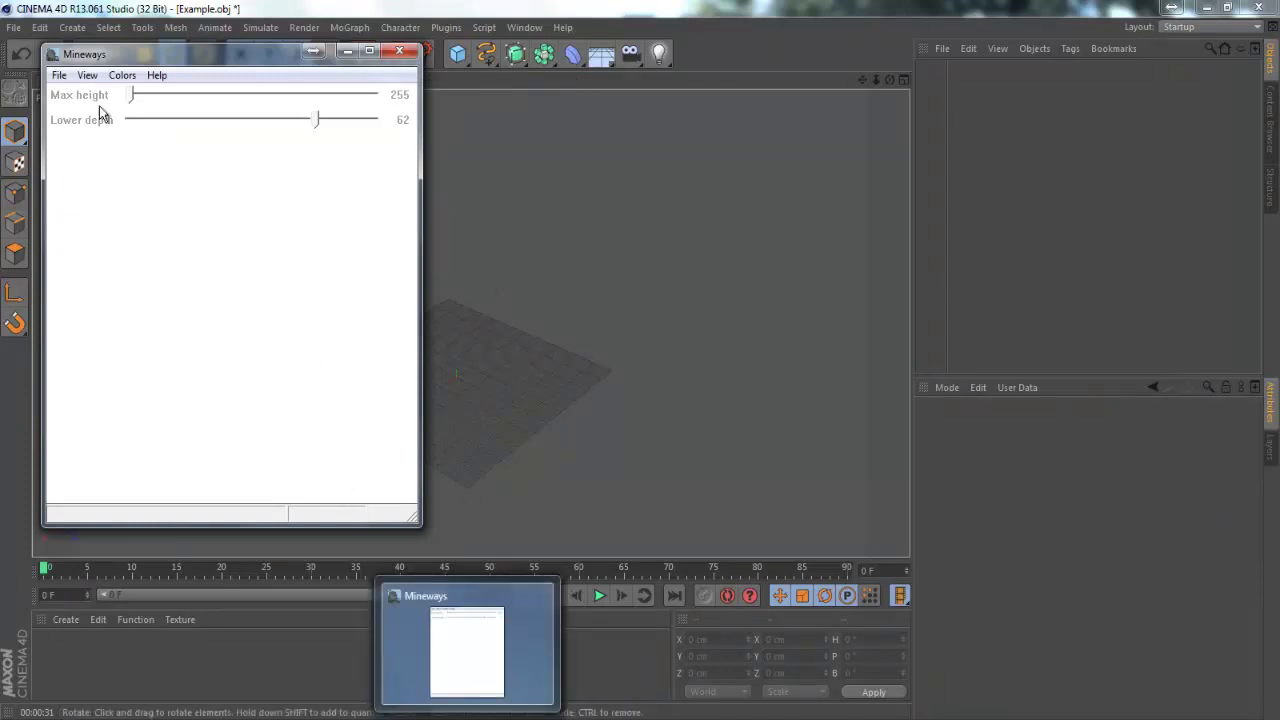
Load the SUPERFLAT DESSERT world from File > Open World in Mineways.
click(57, 78)
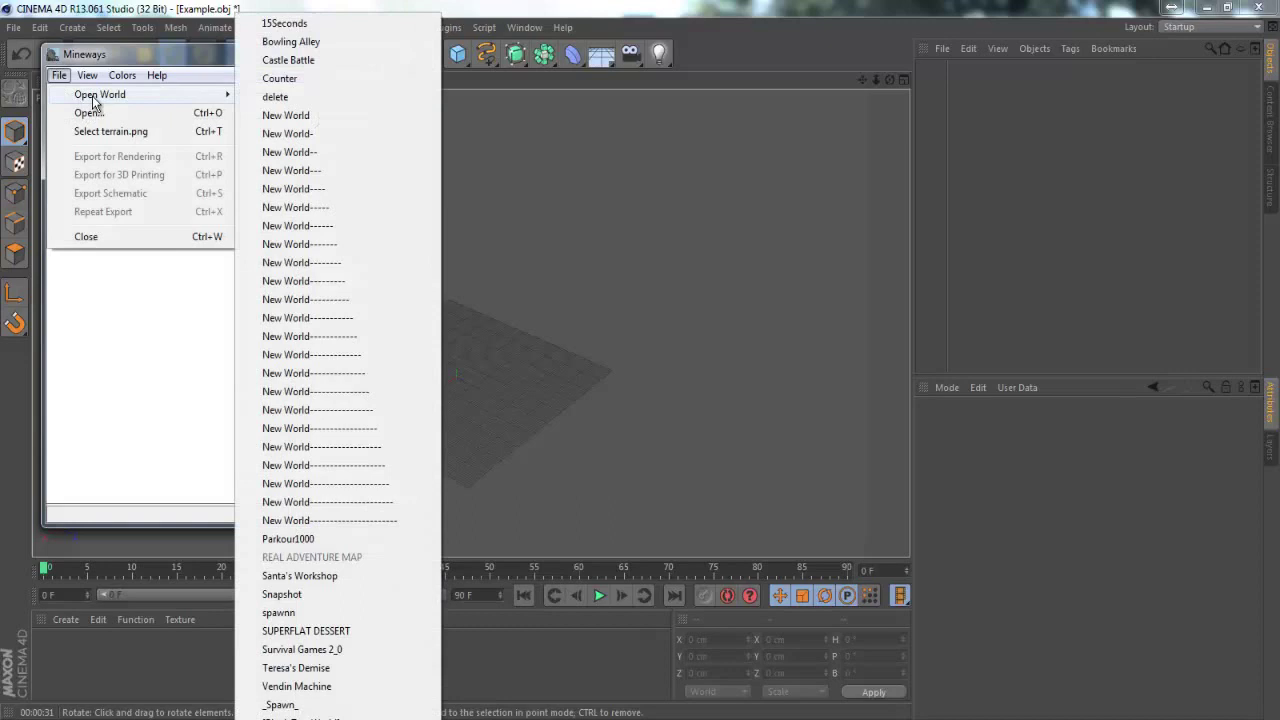
mouse_move(52, 78)
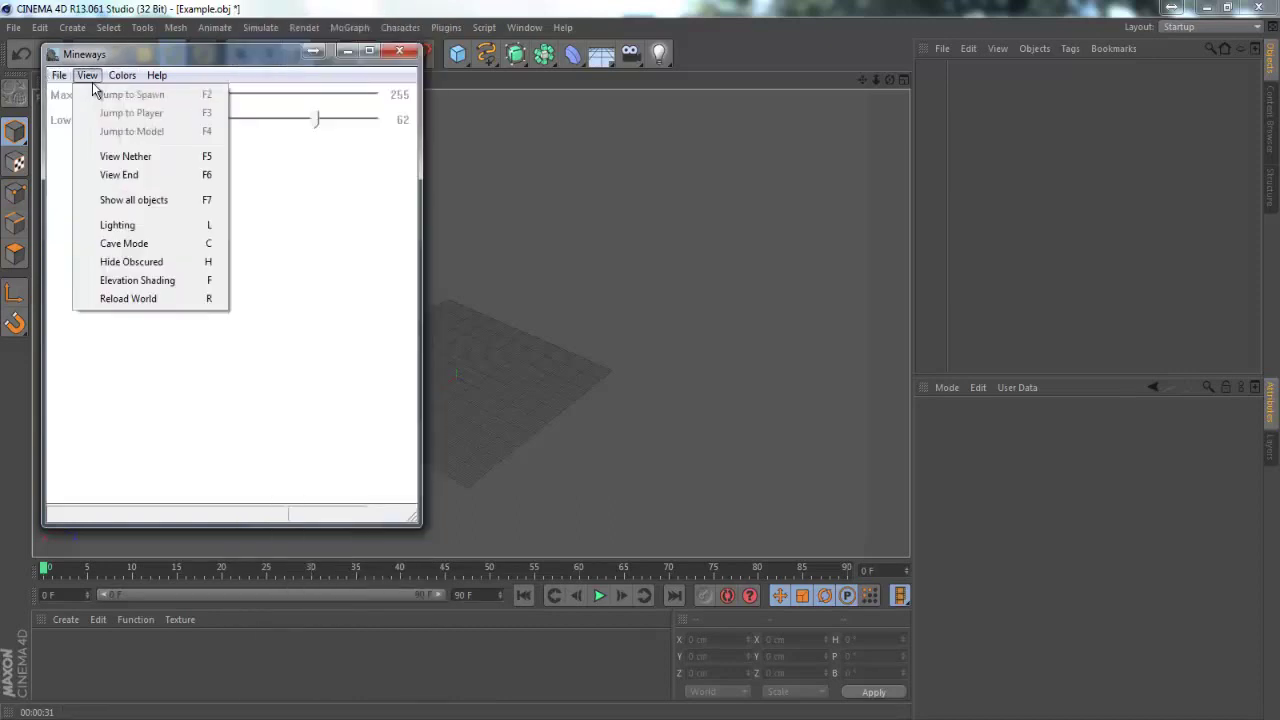
click(323, 284)
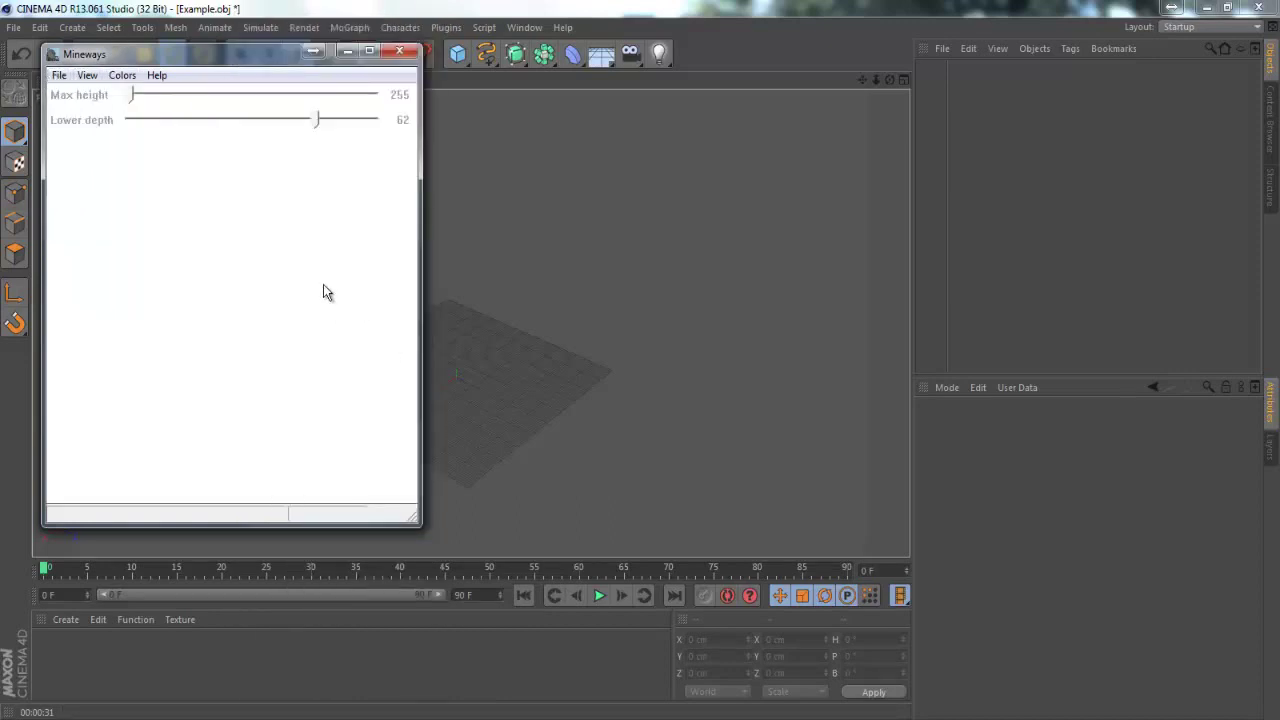
click(59, 75)
mouse_move(84, 94)
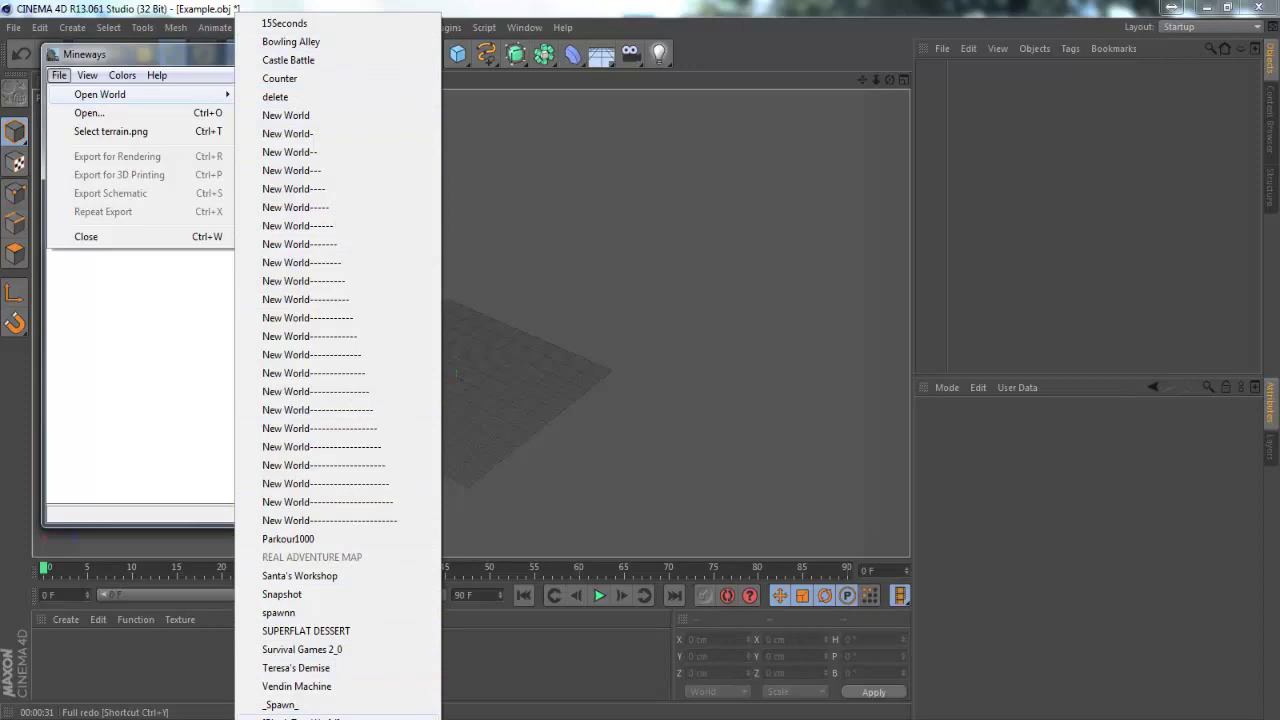
click(338, 634)
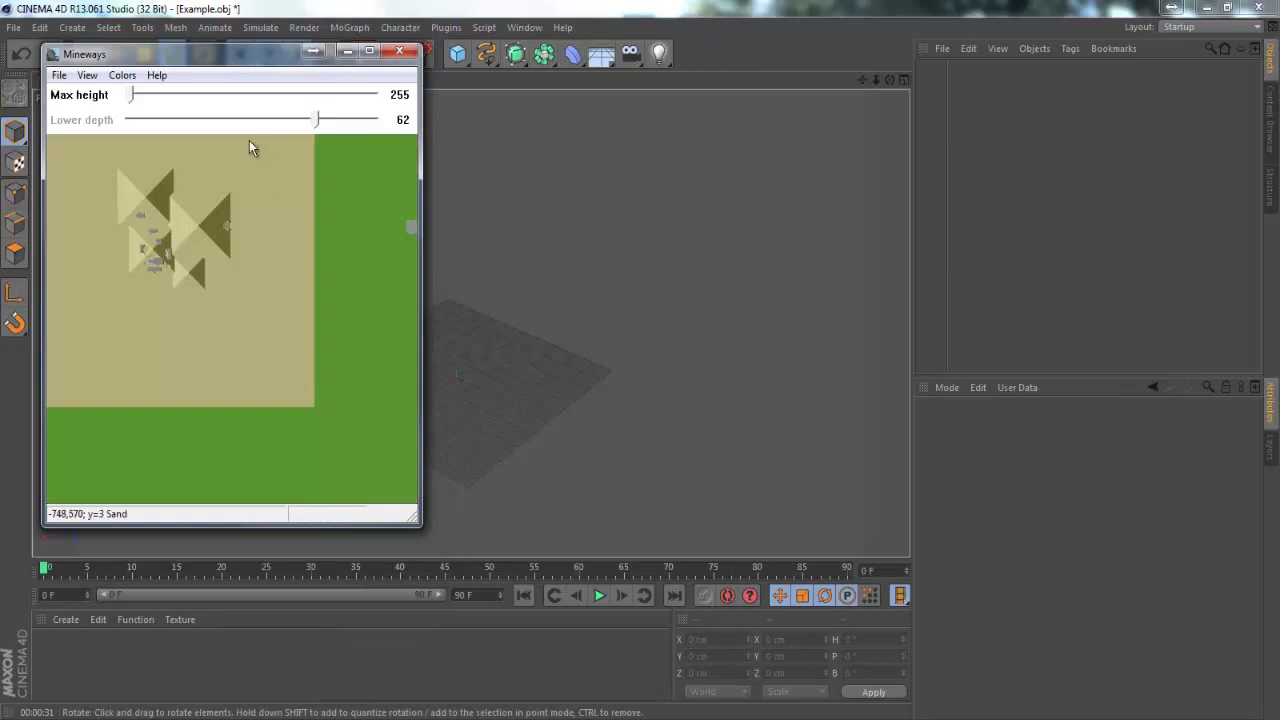
Select a square export region around the desert pyramids with lower depth 0 and max height 255.
drag(286, 218, 335, 342)
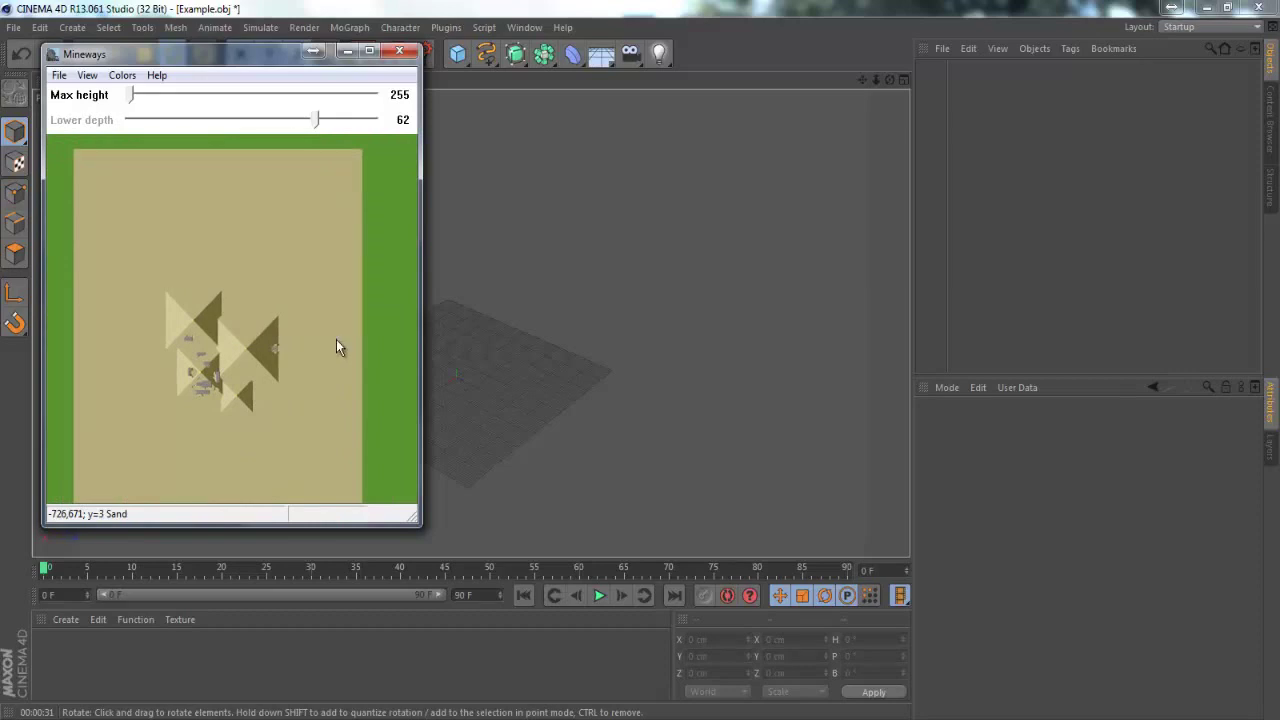
drag(336, 339, 350, 272)
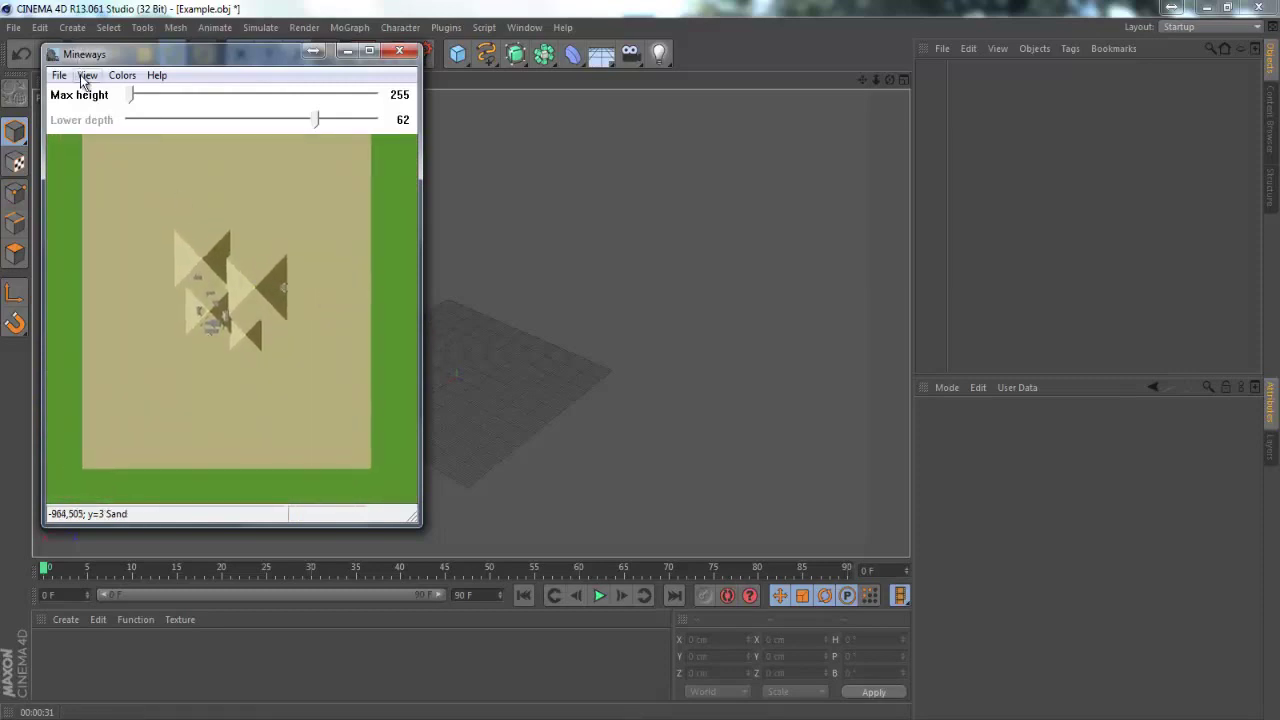
click(84, 77)
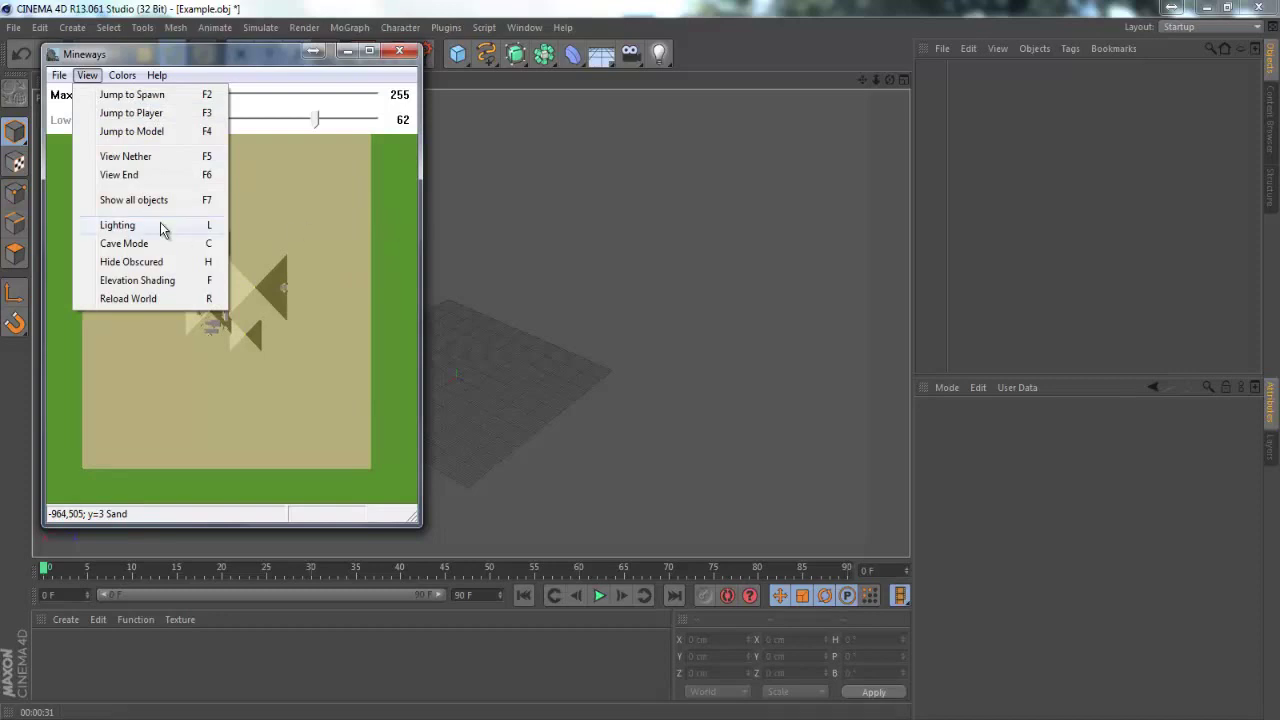
click(352, 267)
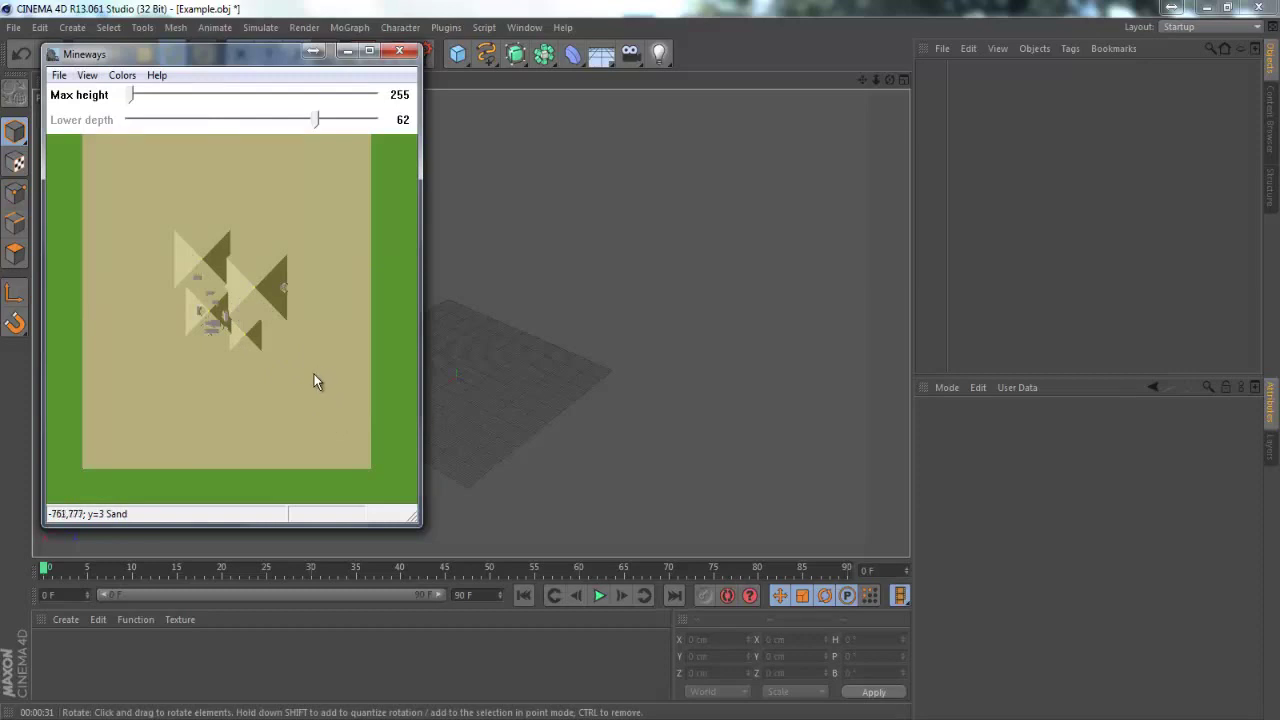
right_drag(303, 391, 148, 204)
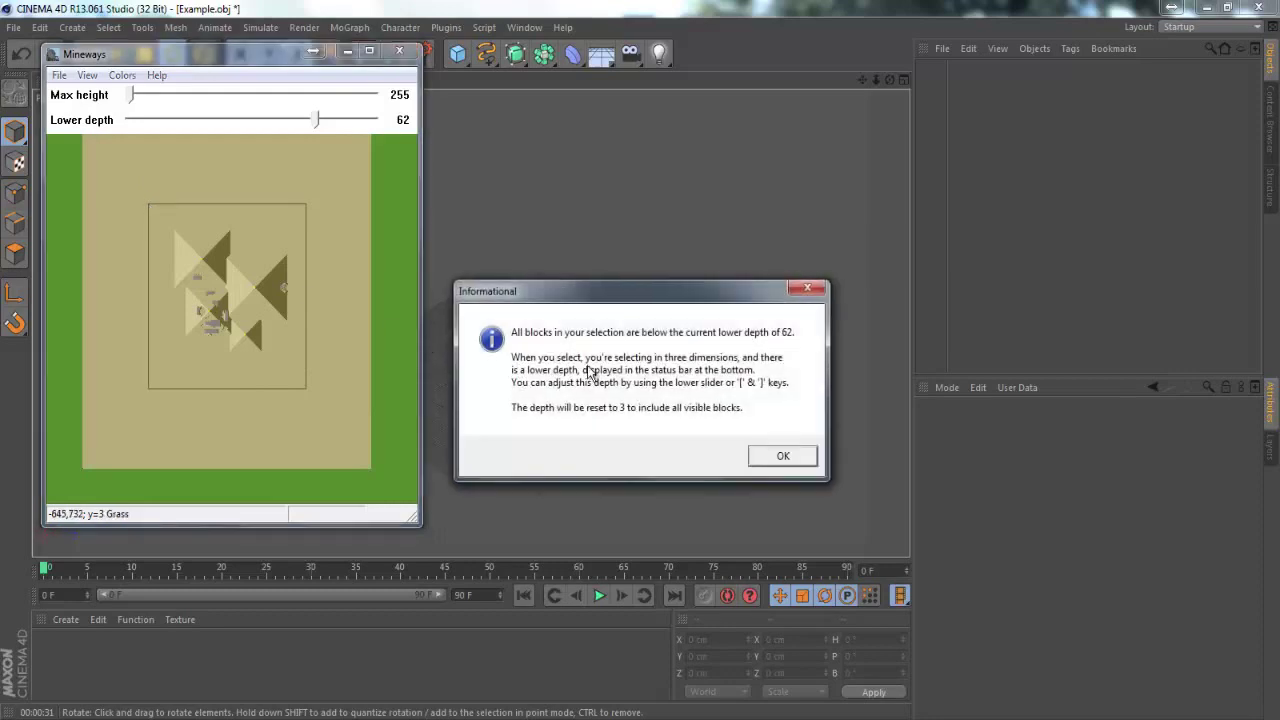
click(760, 457)
click(781, 456)
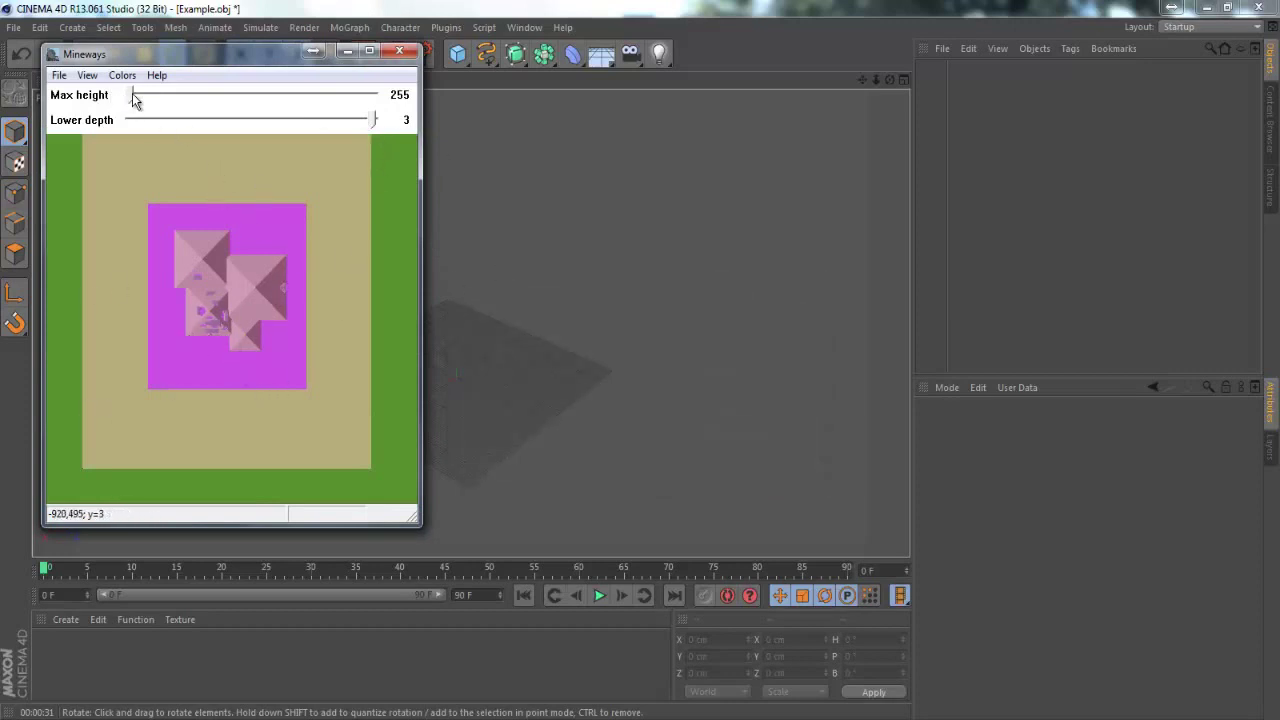
mouse_move(133, 97)
mouse_down()
mouse_move(329, 113)
mouse_move(128, 100)
mouse_up()
mouse_move(386, 126)
mouse_down()
mouse_move(347, 137)
mouse_move(398, 140)
mouse_up()
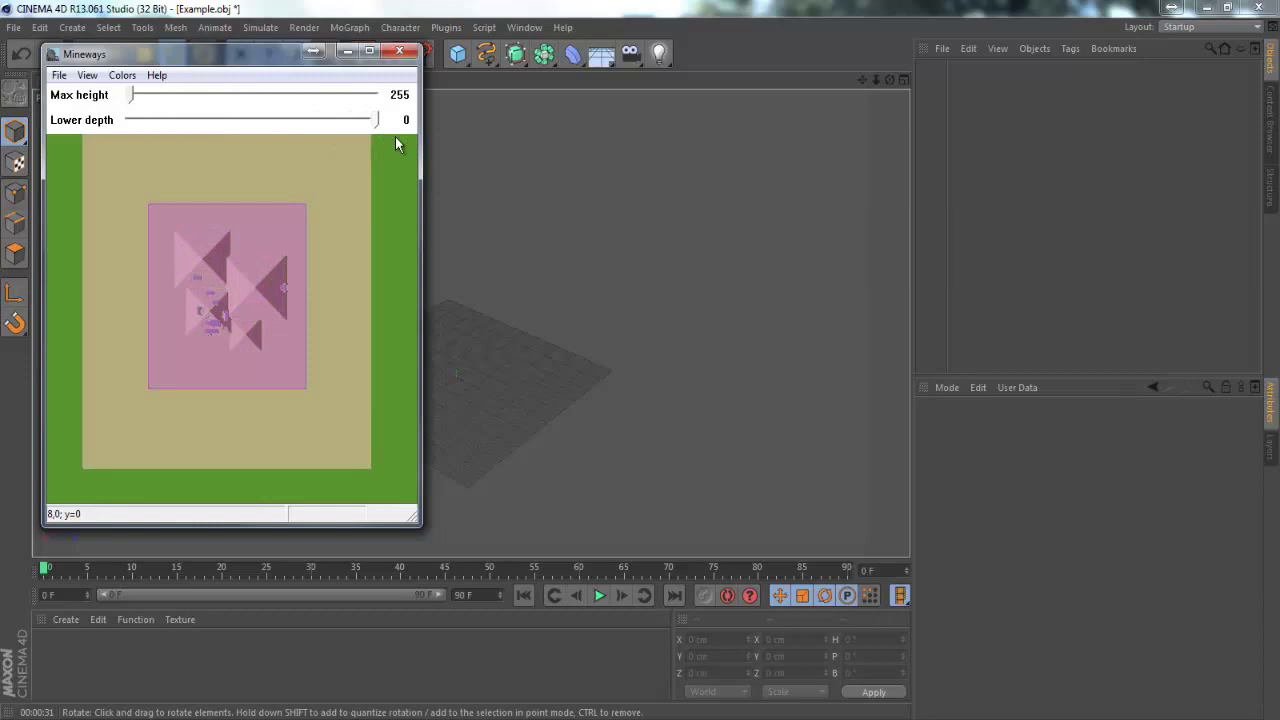
Export the selection for rendering as Desktop Example.obj with full colour textures, replacing the old file.
click(58, 76)
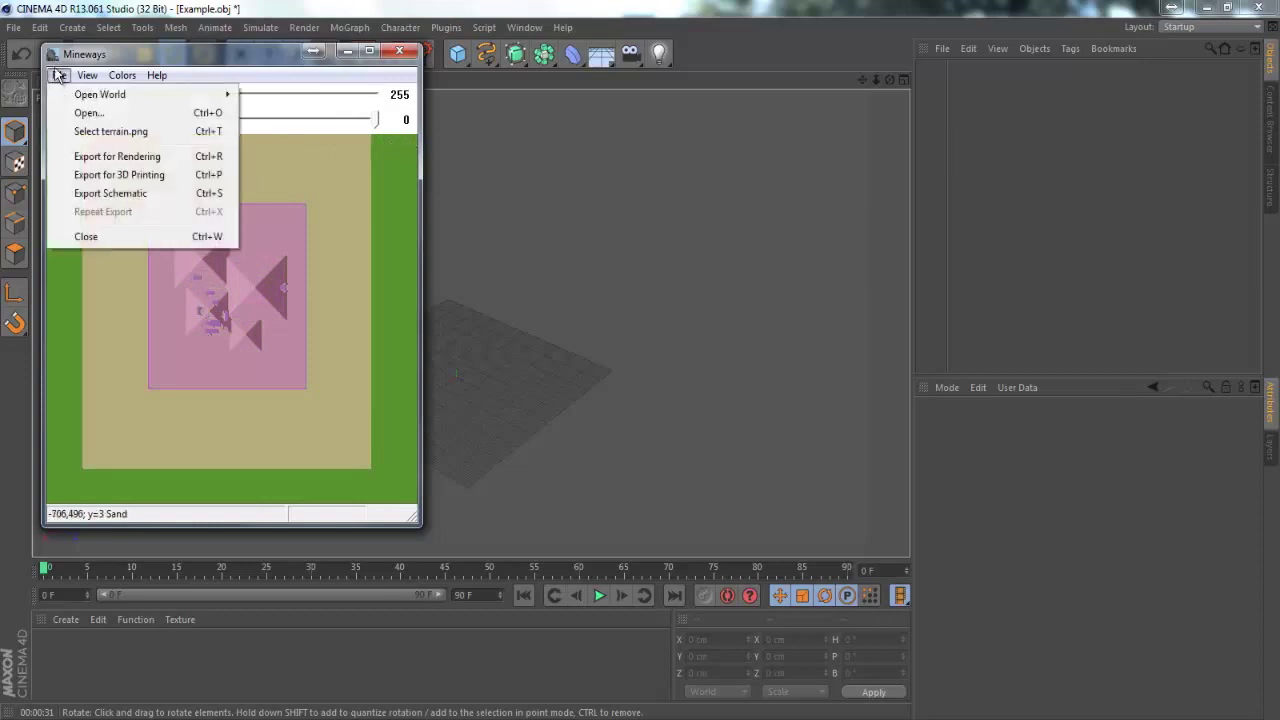
click(58, 76)
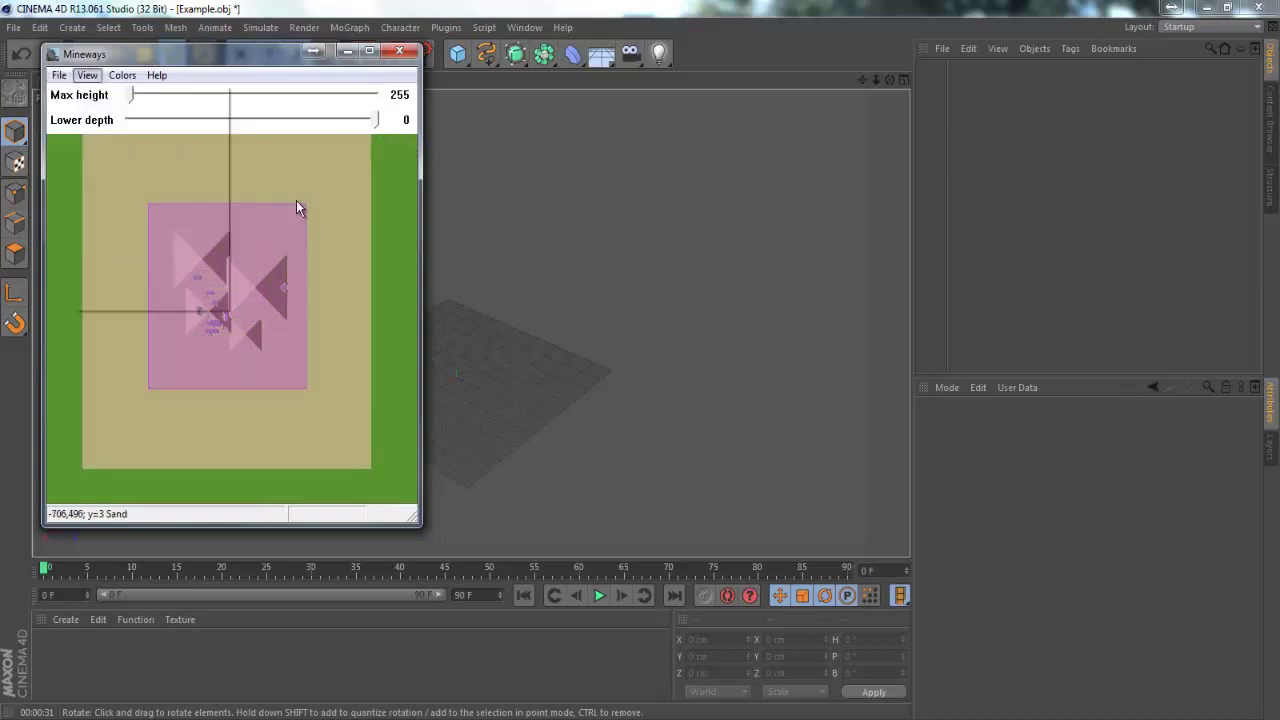
click(87, 75)
click(87, 157)
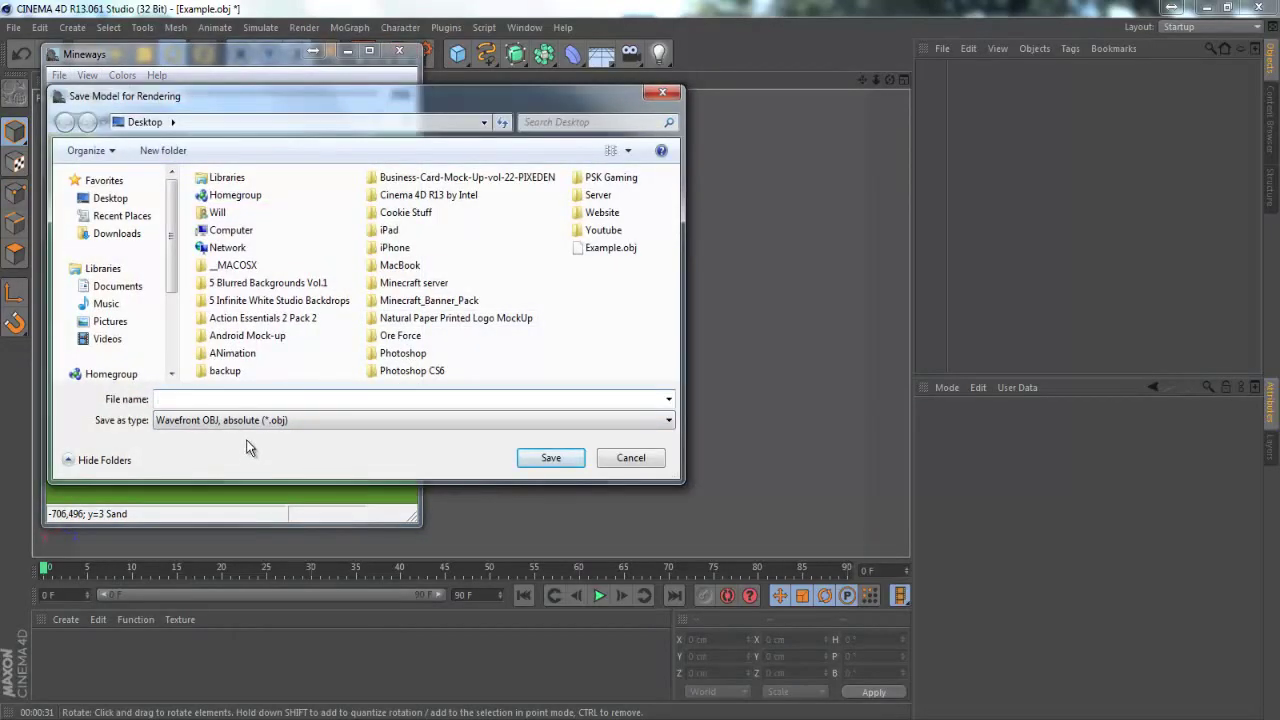
click(264, 411)
click(592, 251)
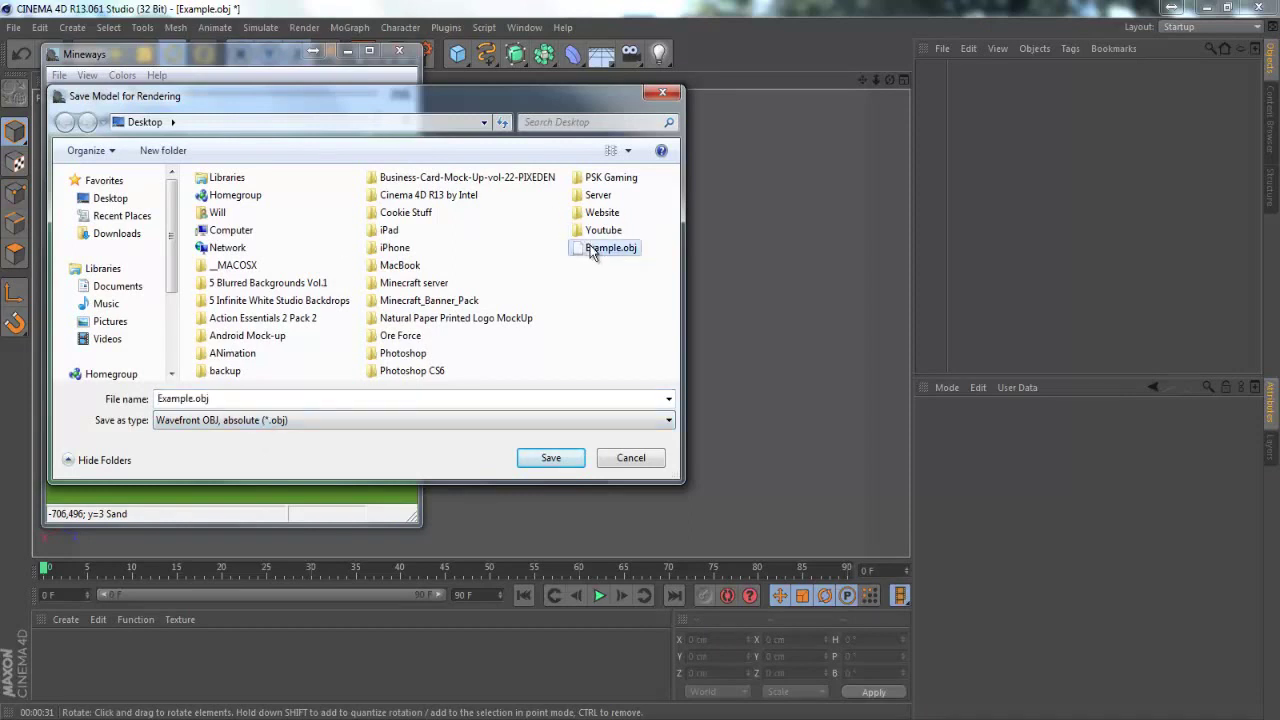
key(Delete)
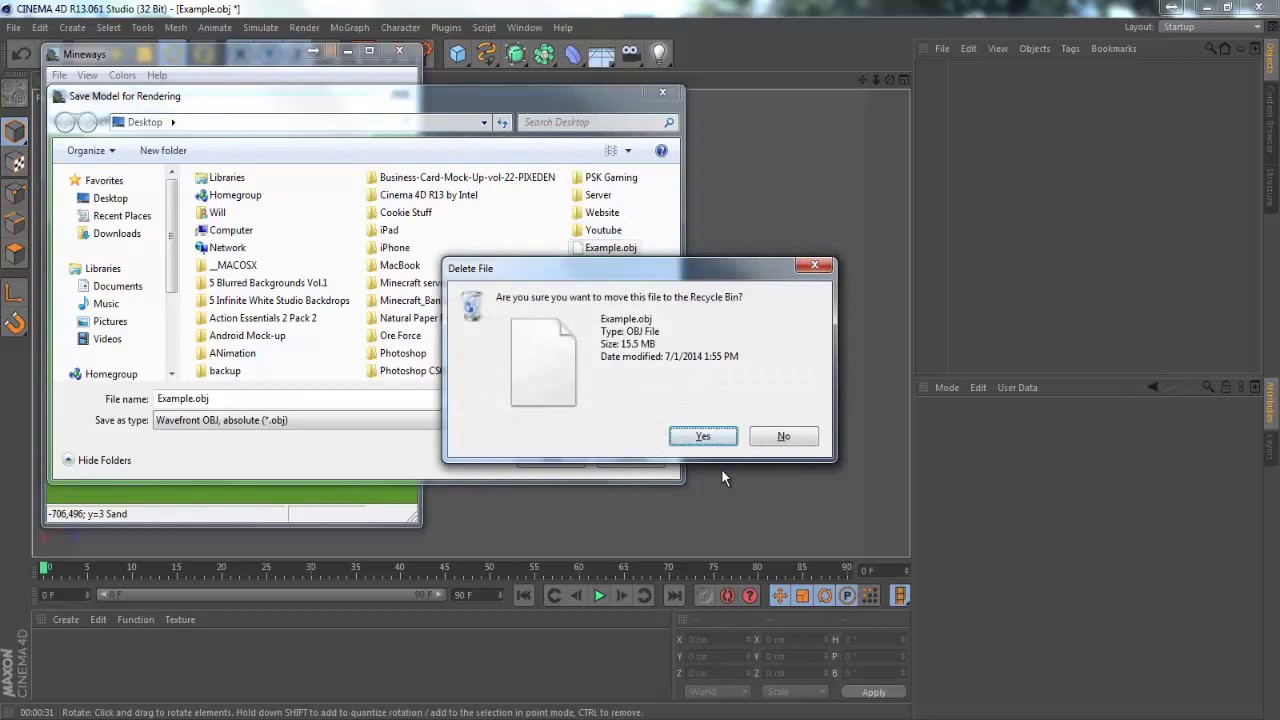
click(722, 443)
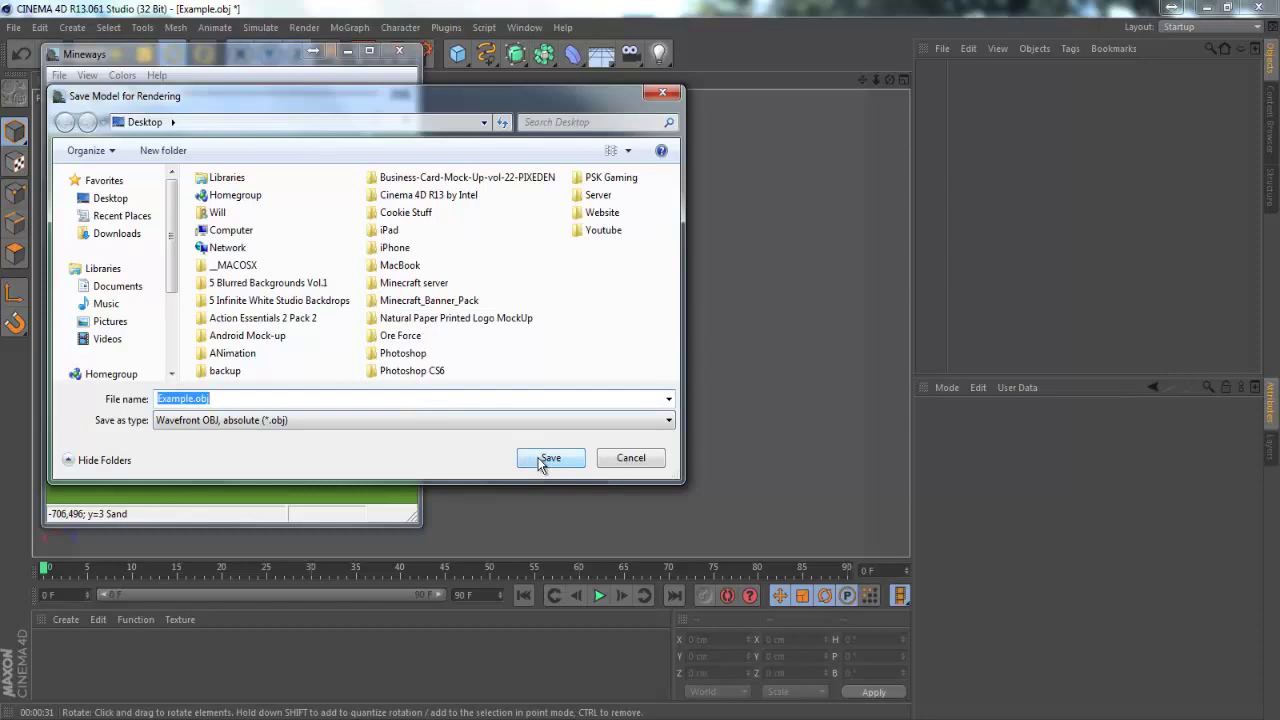
click(545, 458)
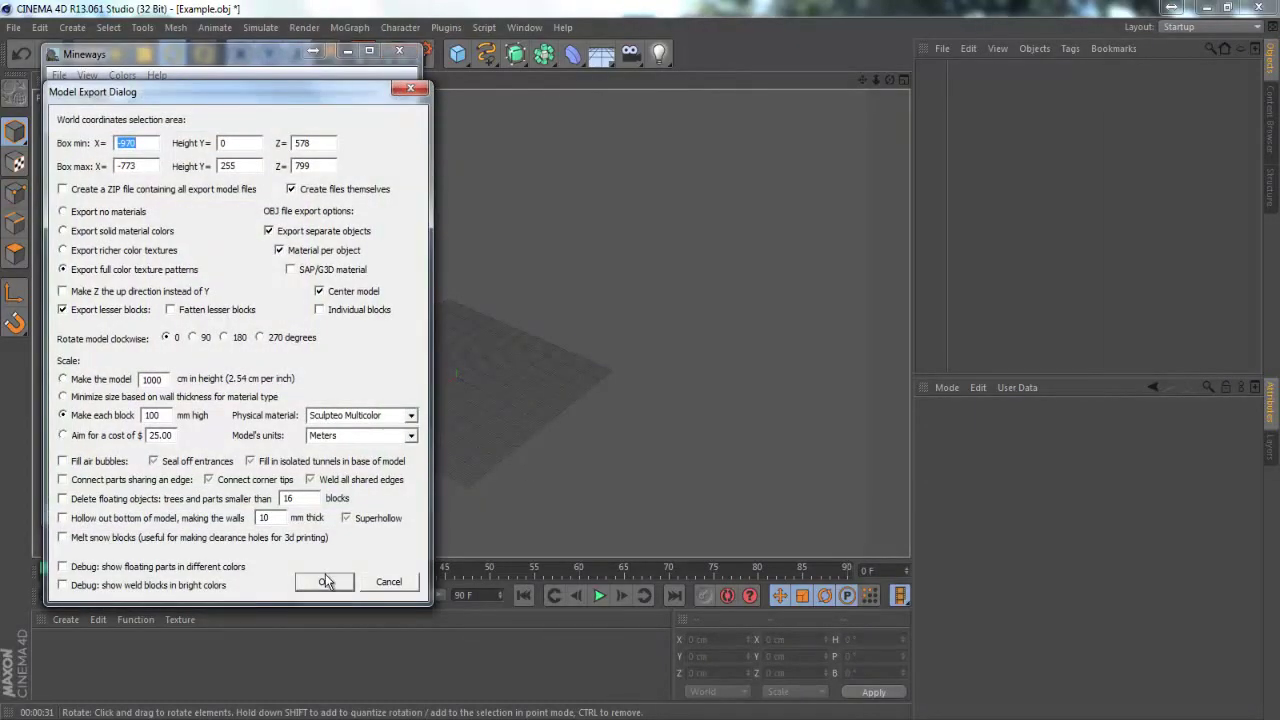
click(325, 581)
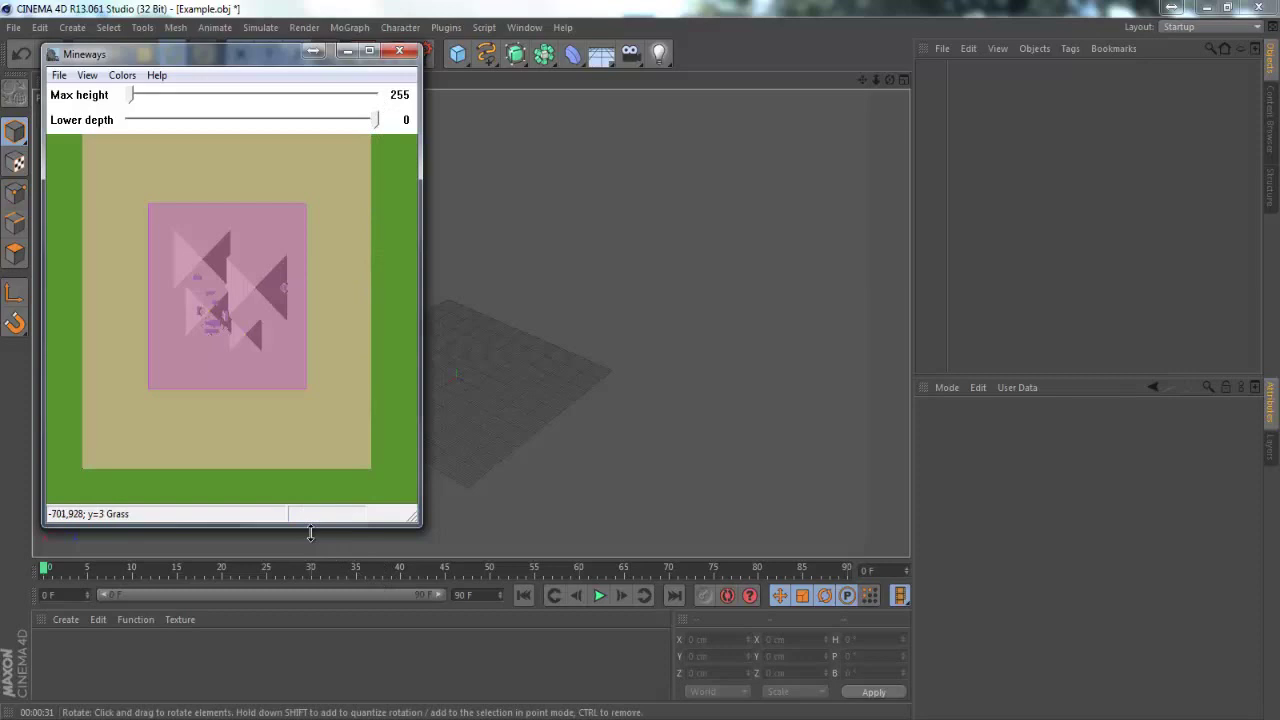
Close Mineways and move the Cinema 4D window aside to uncover the desktop.
click(400, 52)
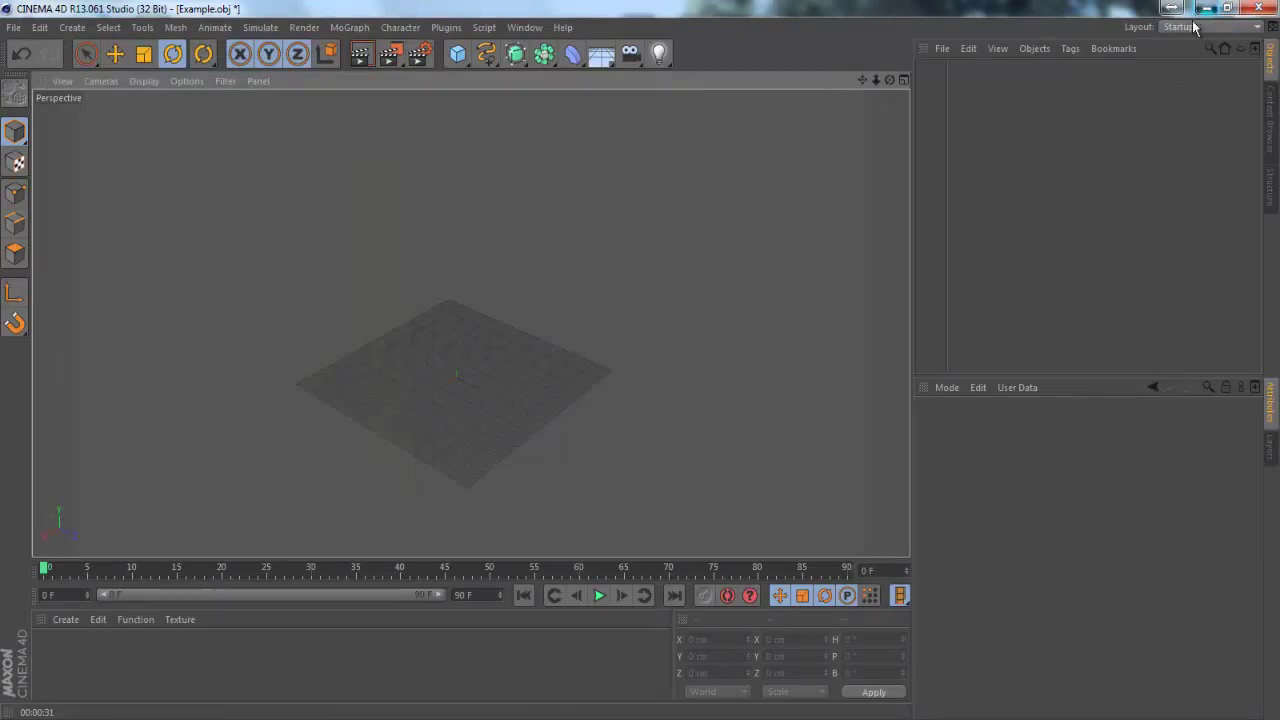
click(1228, 9)
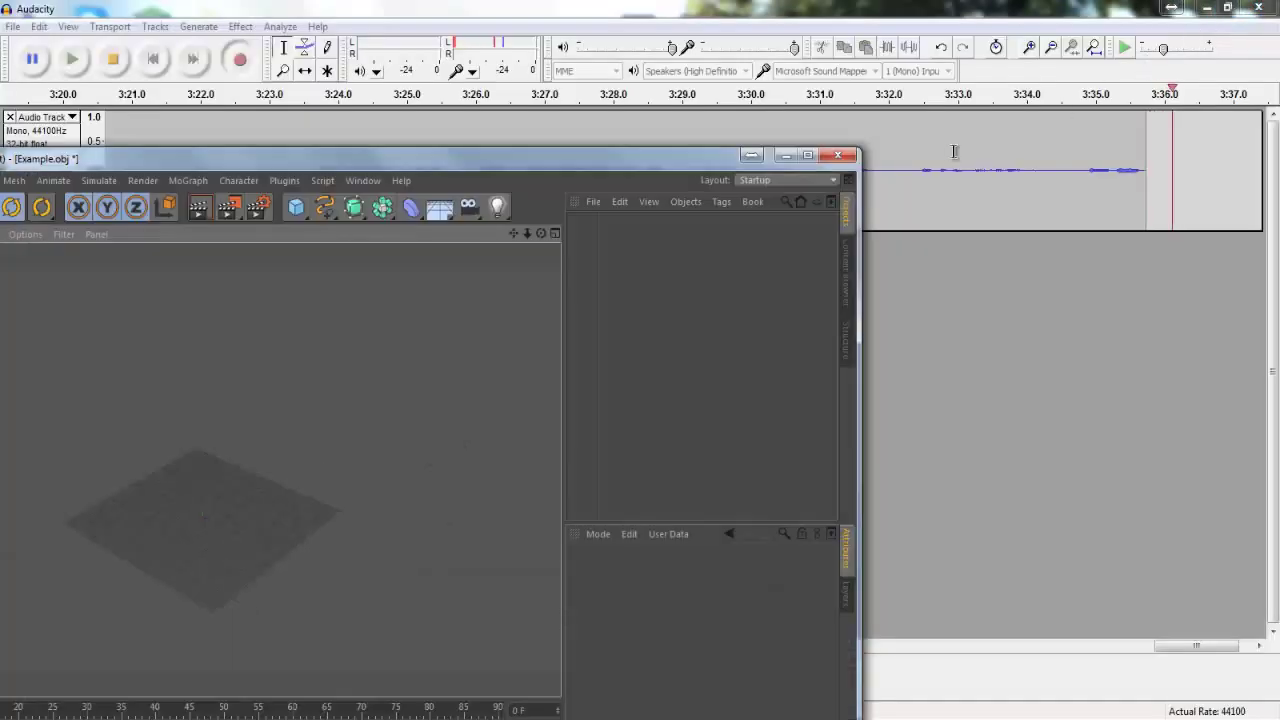
click(1192, 18)
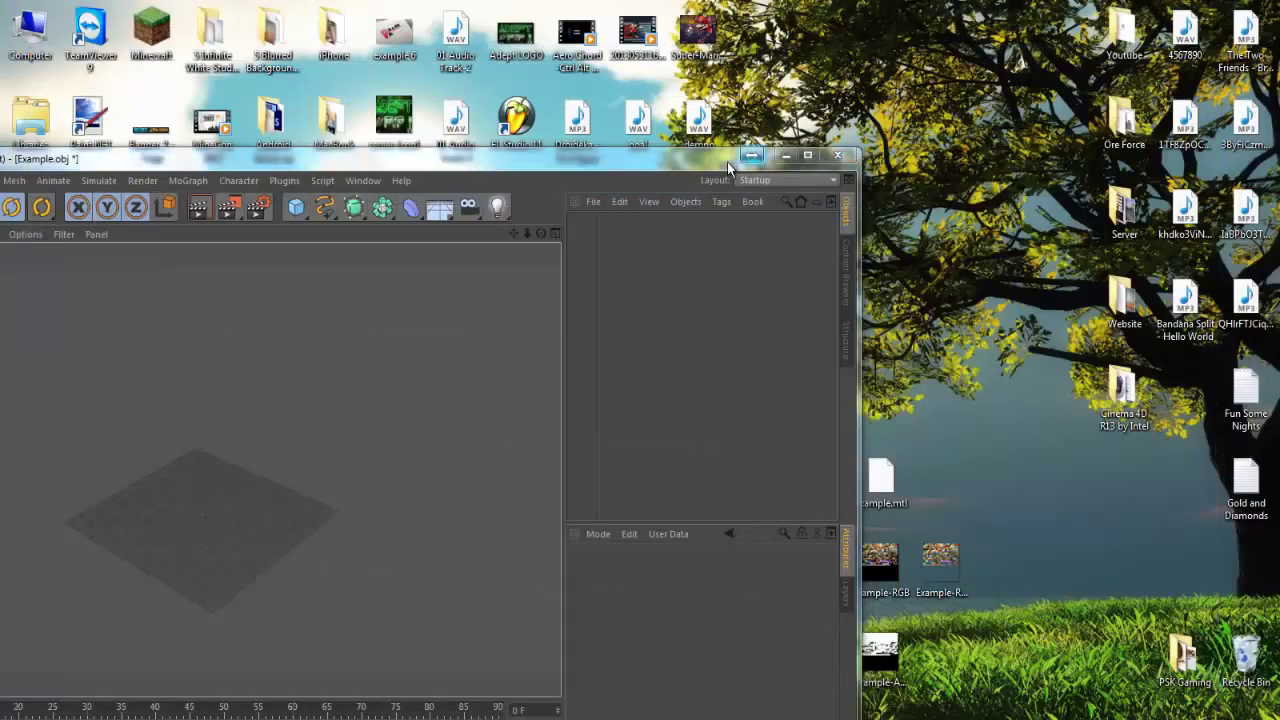
drag(737, 163, 260, 378)
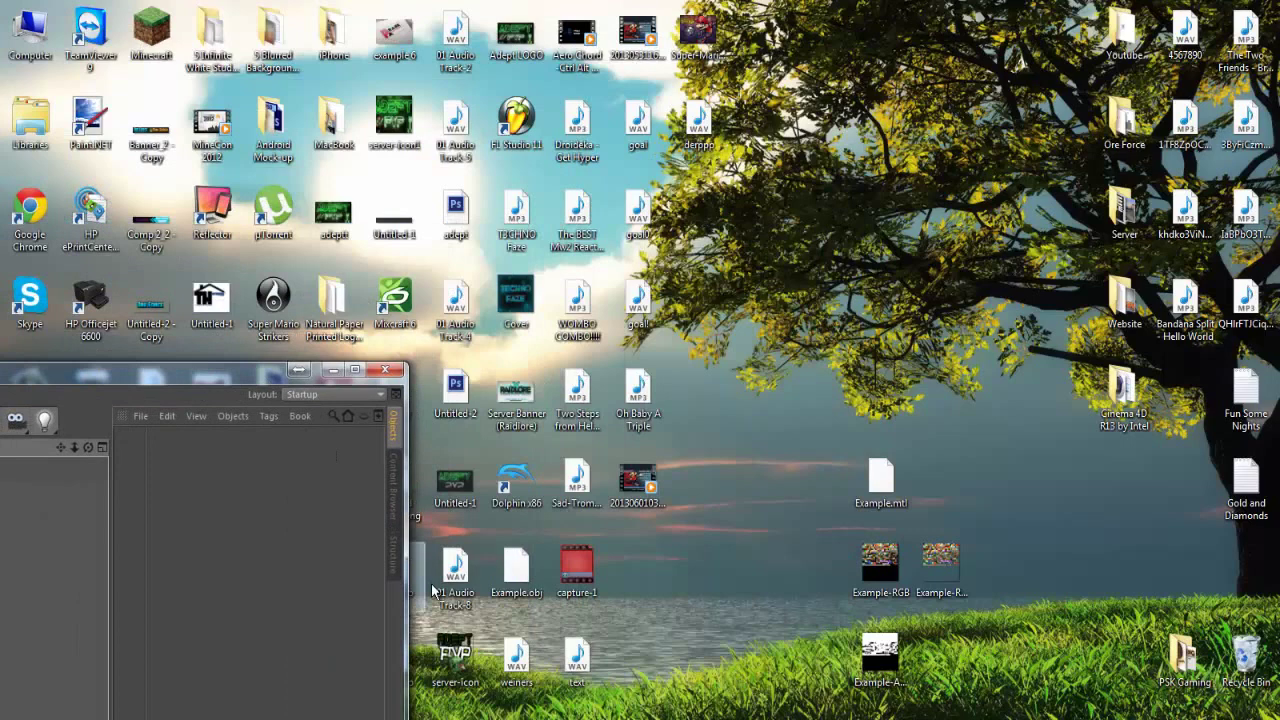
drag(512, 580, 872, 432)
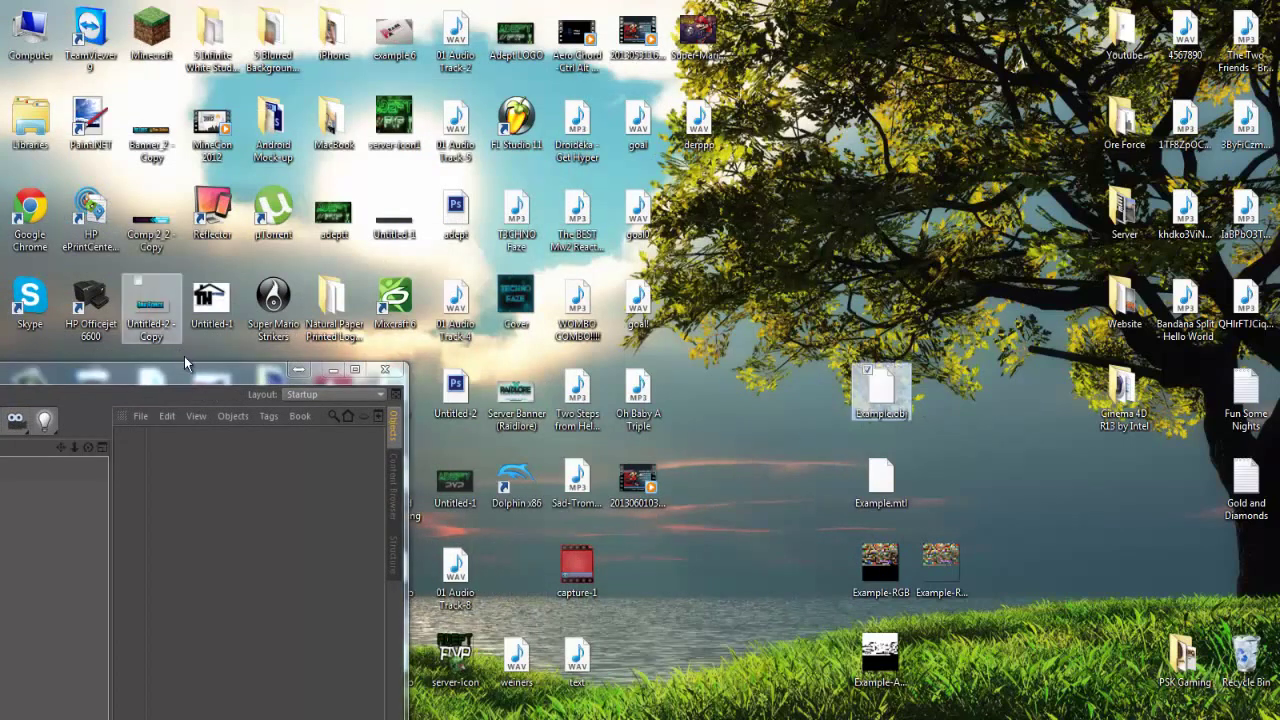
Drag the exported Example.obj from the desktop into the Cinema 4D viewport.
drag(204, 375, 627, 21)
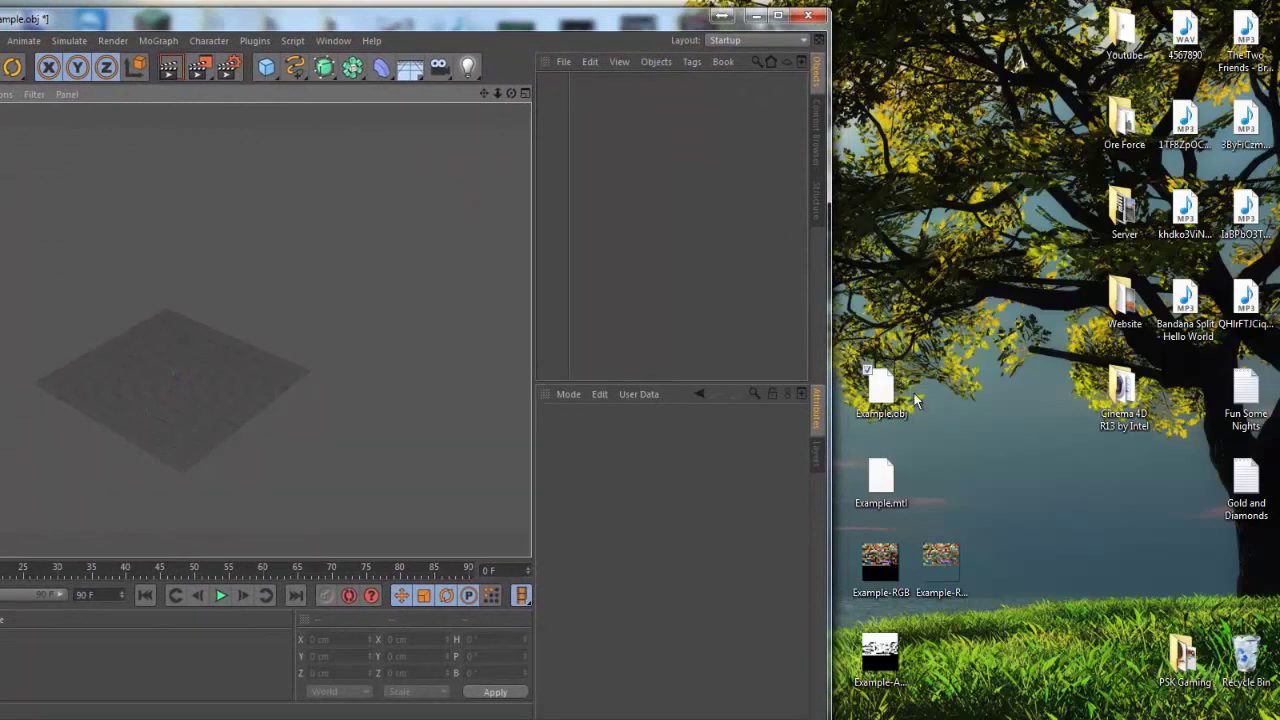
click(882, 662)
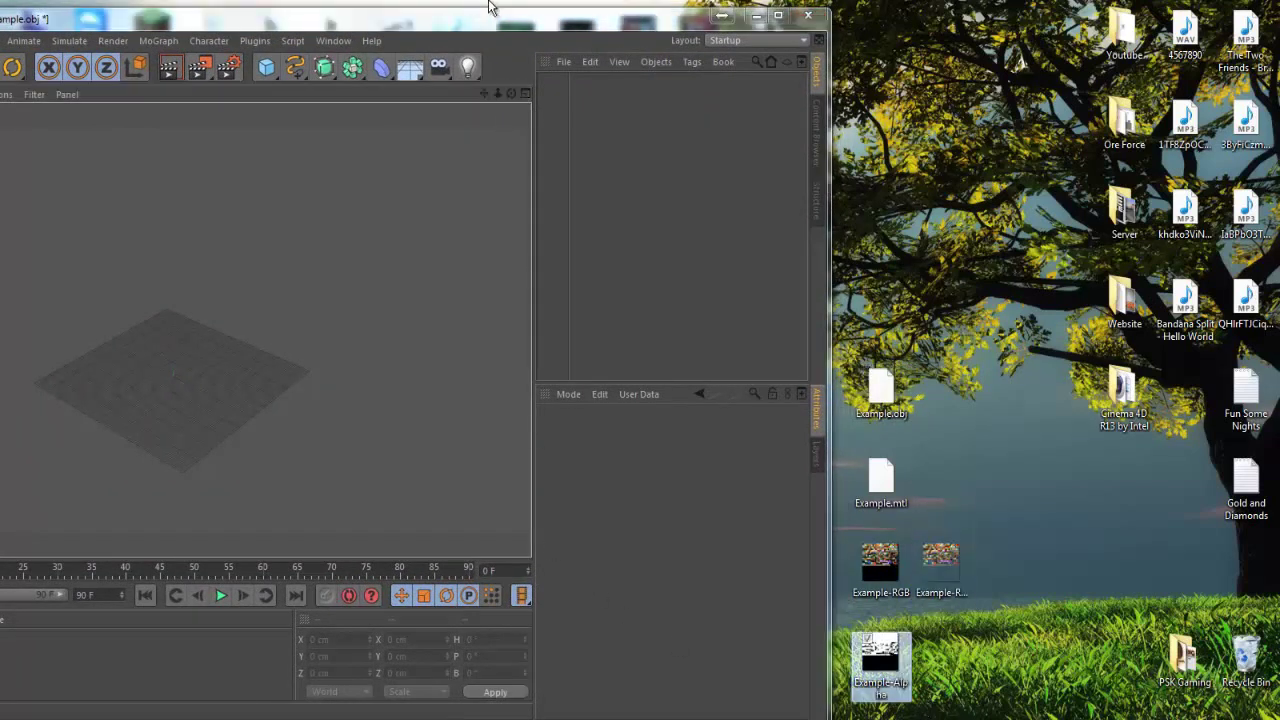
drag(900, 398, 627, 378)
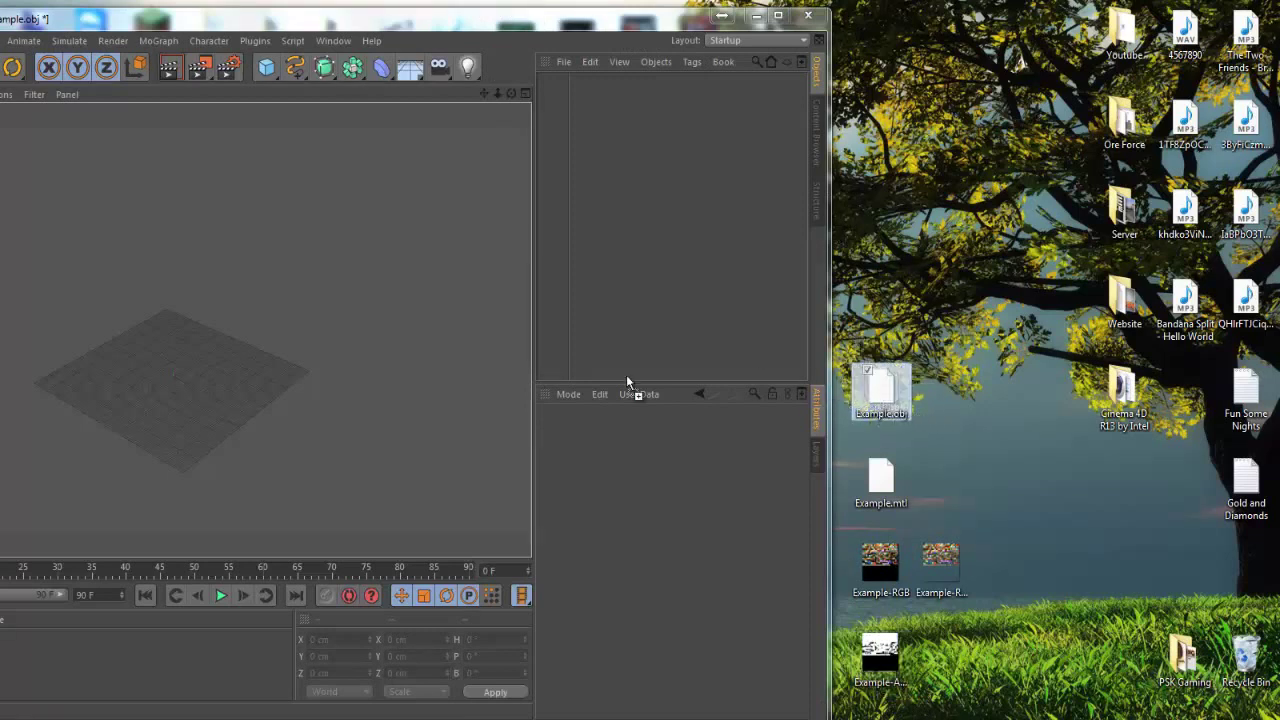
drag(327, 375, 350, 345)
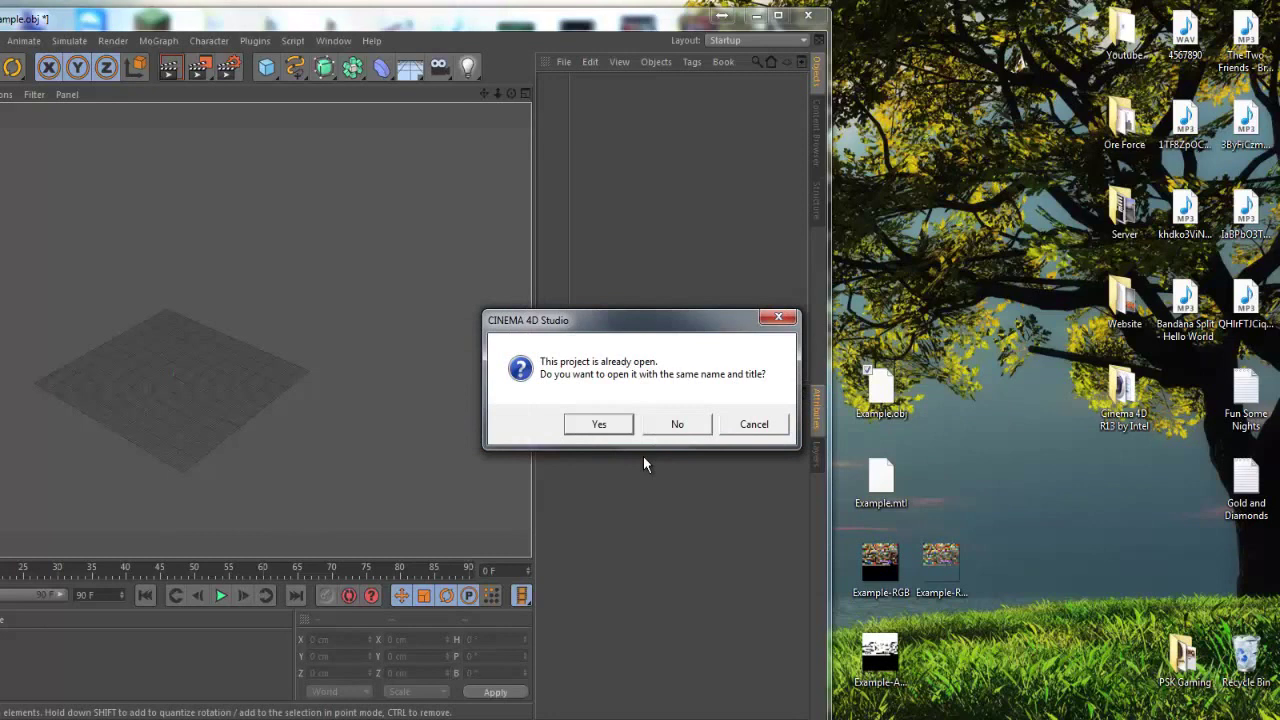
Confirm reopening Example.obj, accept the Wavefront Import settings, and maximize Cinema 4D.
click(596, 425)
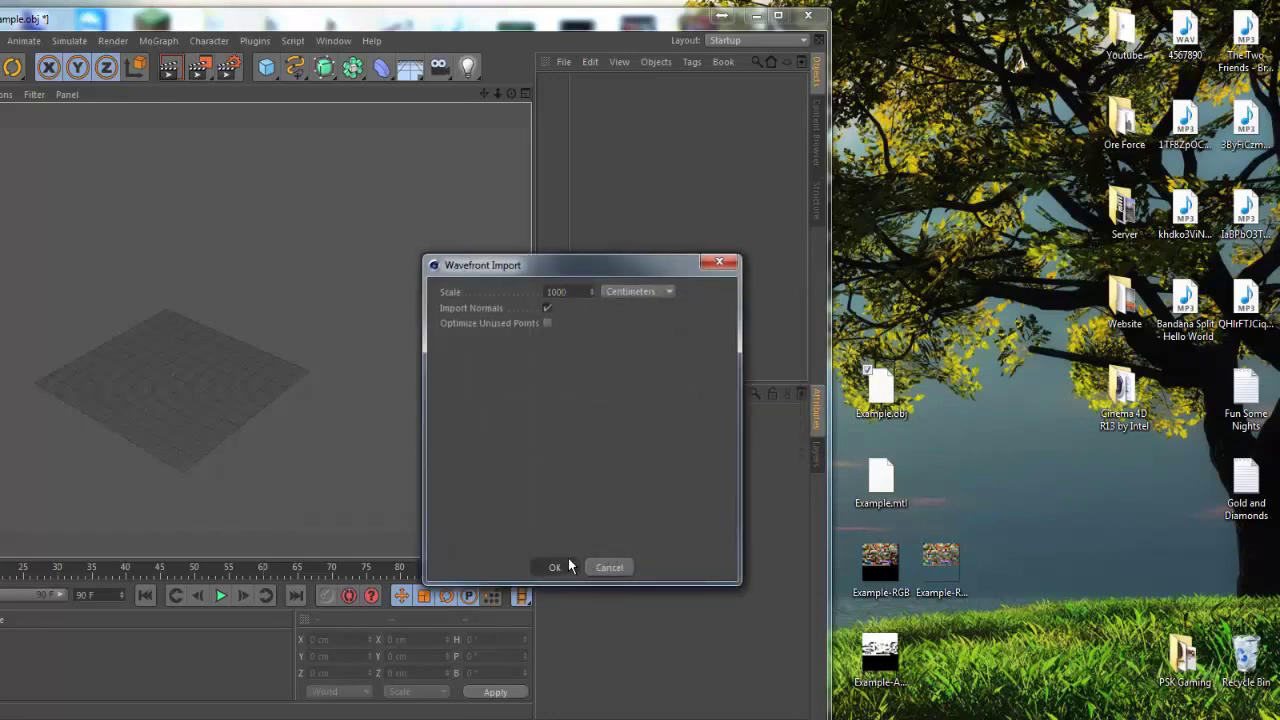
click(567, 567)
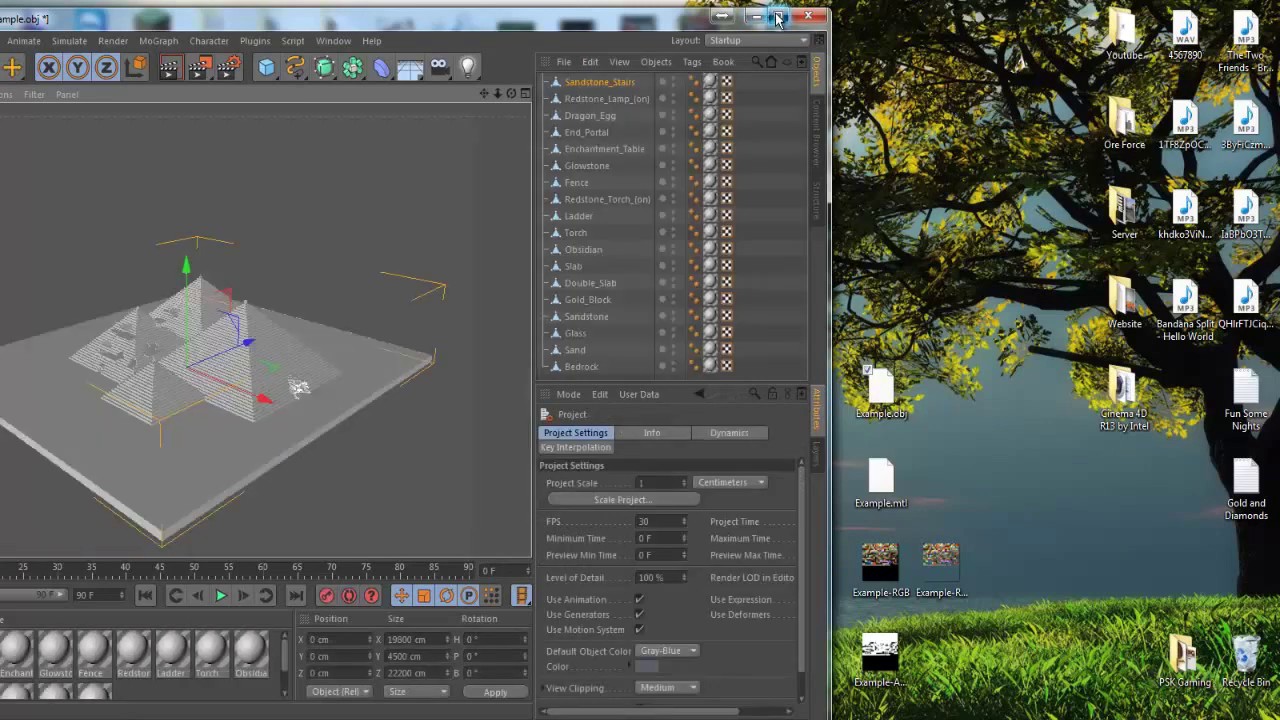
click(778, 18)
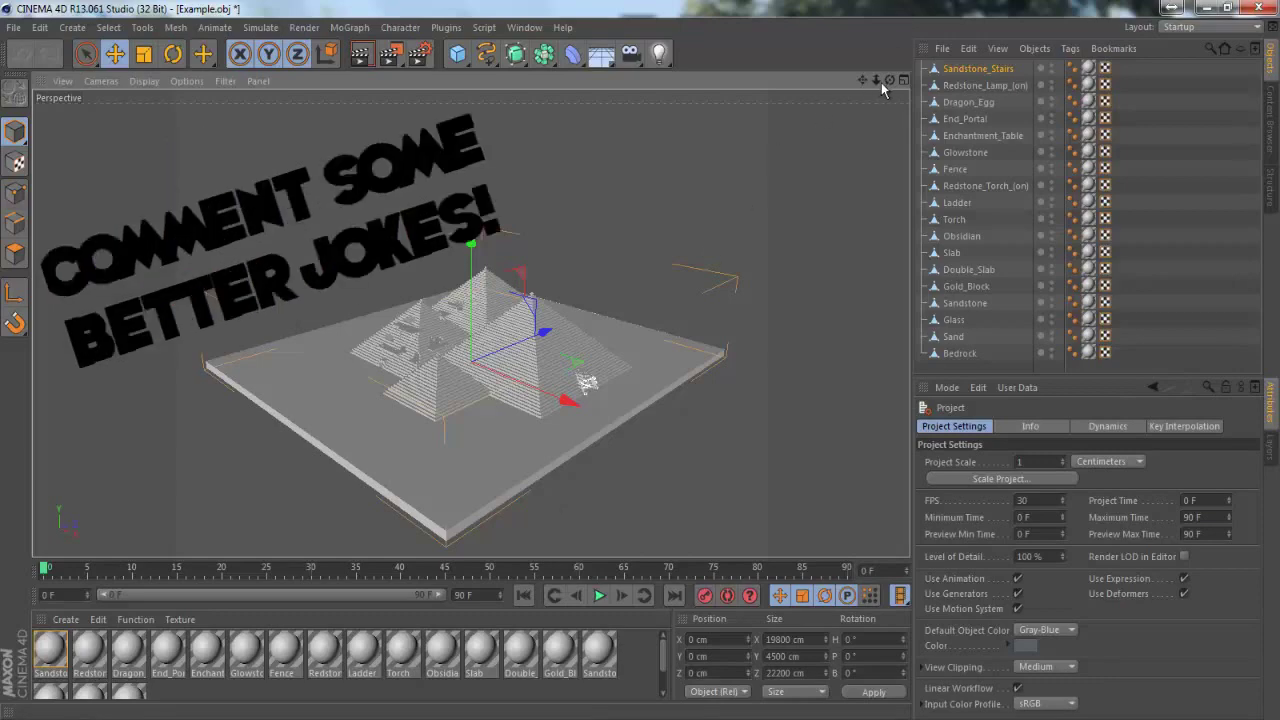
Zoom in and out around the imported desert-pyramid model.
scroll(641, 360, up, 10)
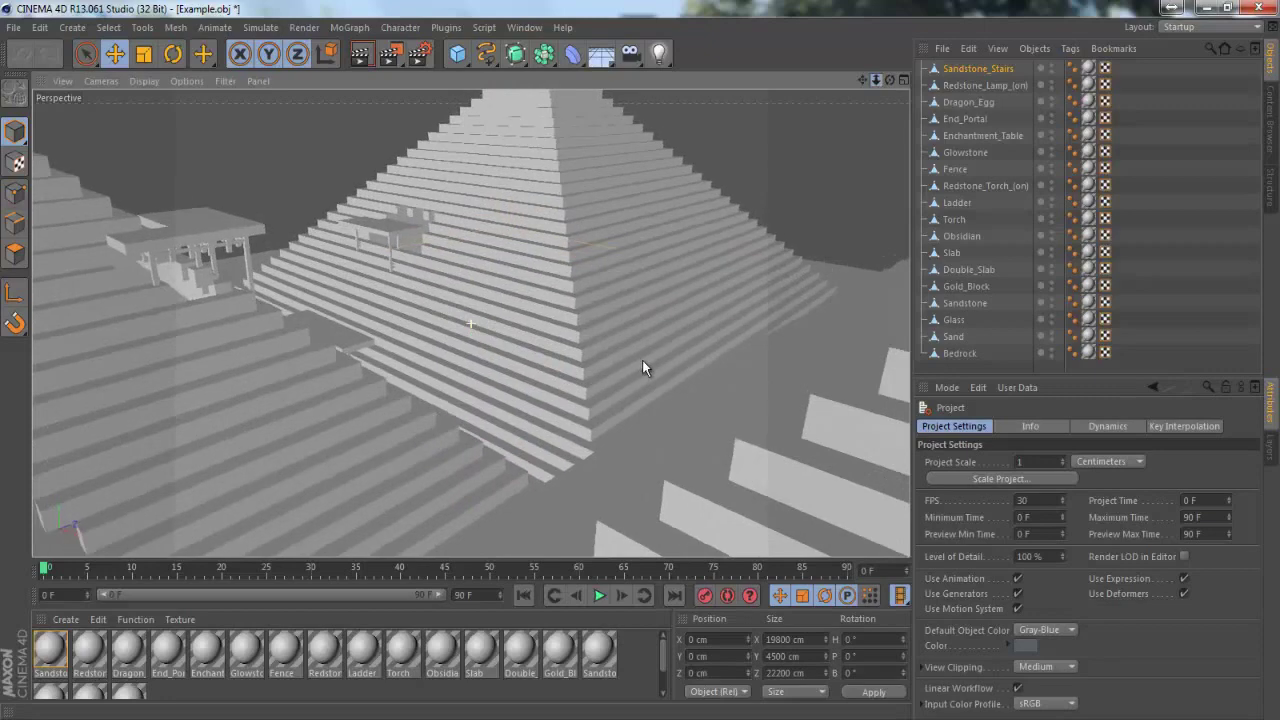
scroll(642, 360, down, 2)
scroll(631, 364, down, 10)
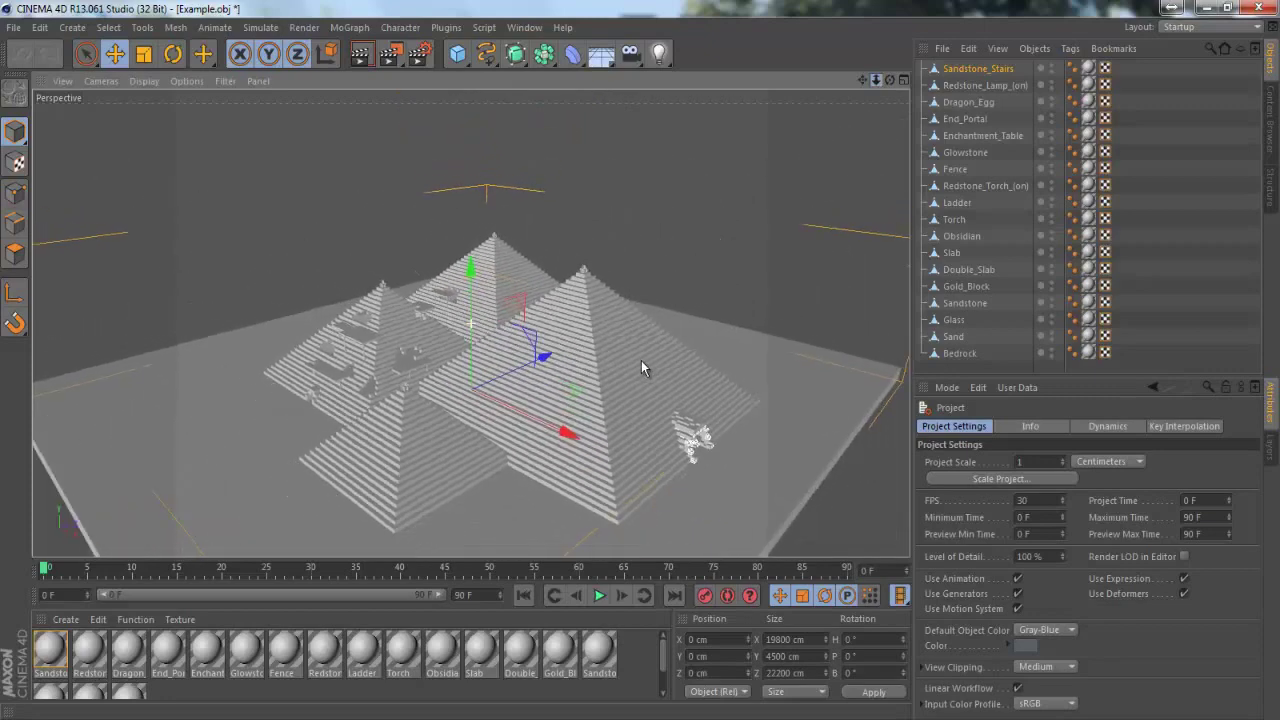
scroll(643, 360, down, 2)
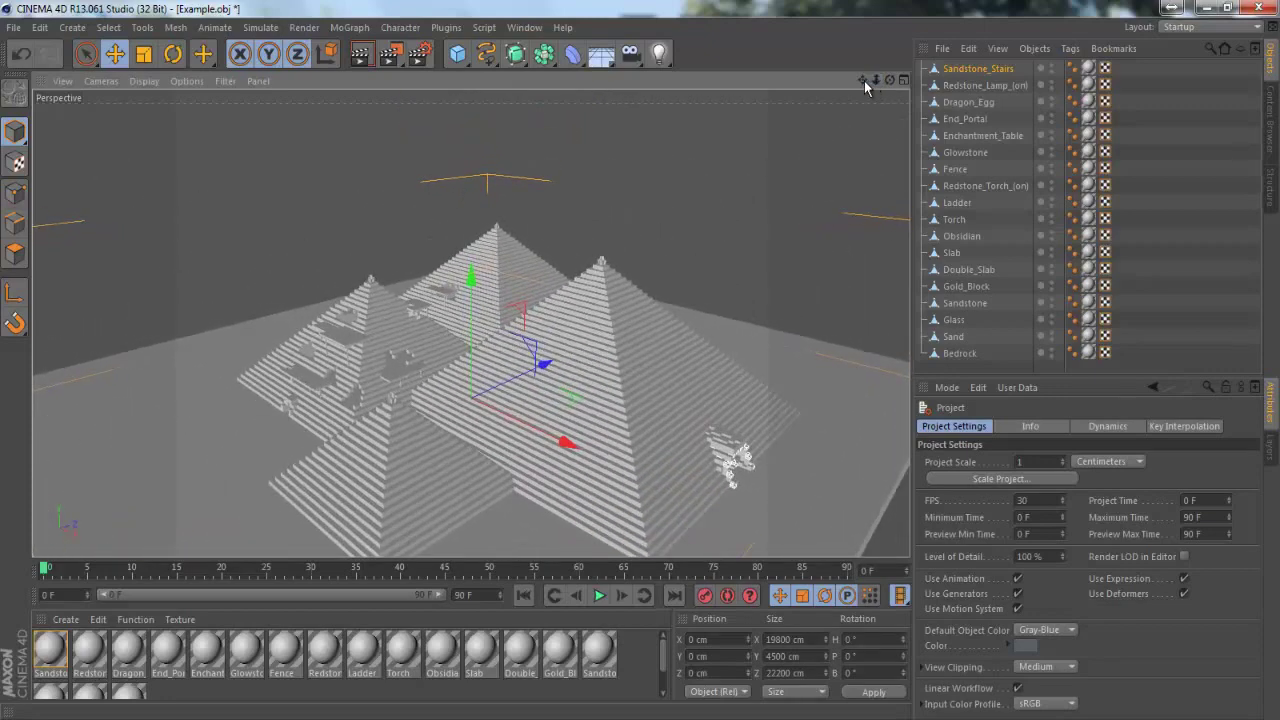
scroll(640, 359, up, 2)
scroll(640, 359, up, 3)
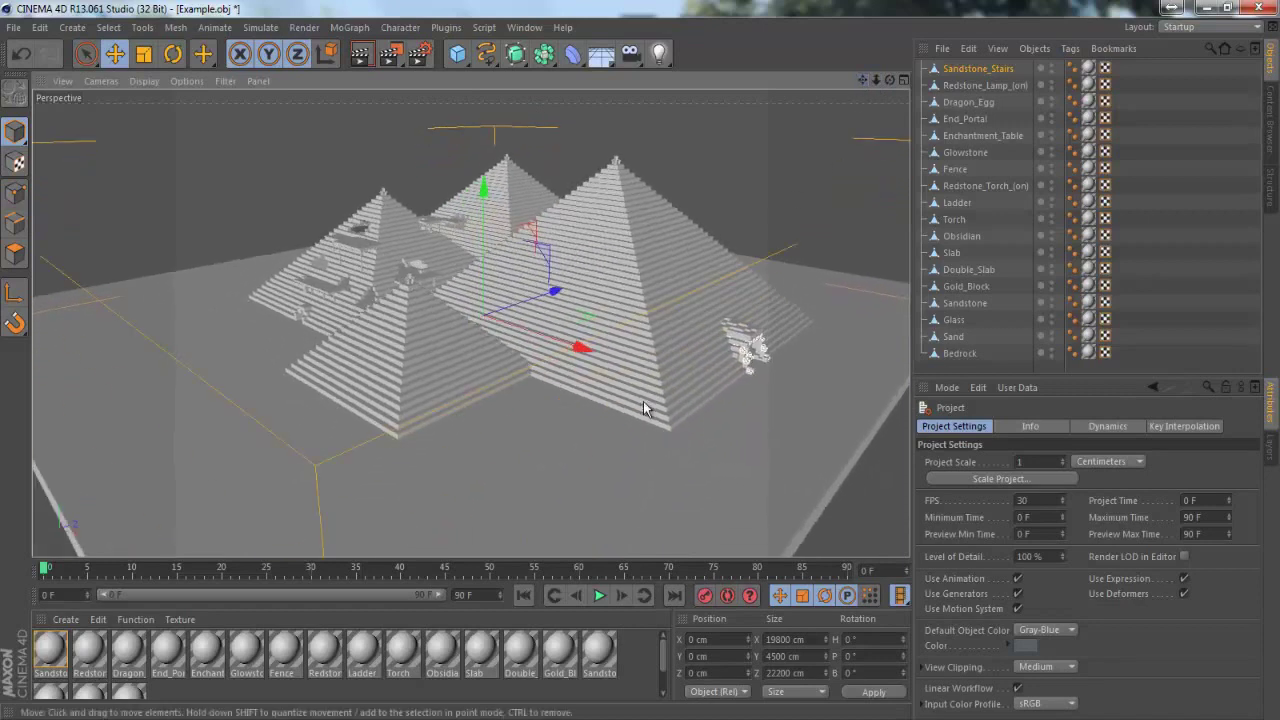
click(190, 695)
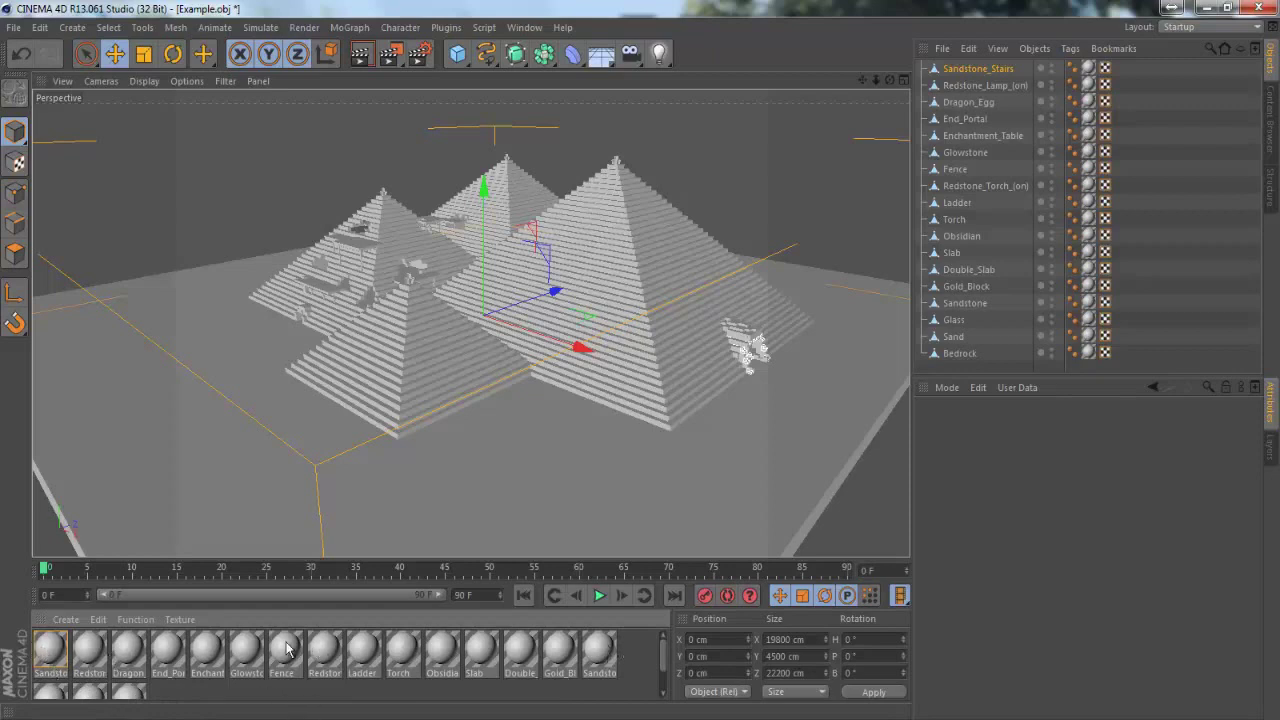
Open all 18 block materials together in the Material Editor and disable their Specular channel.
double_click(46, 656)
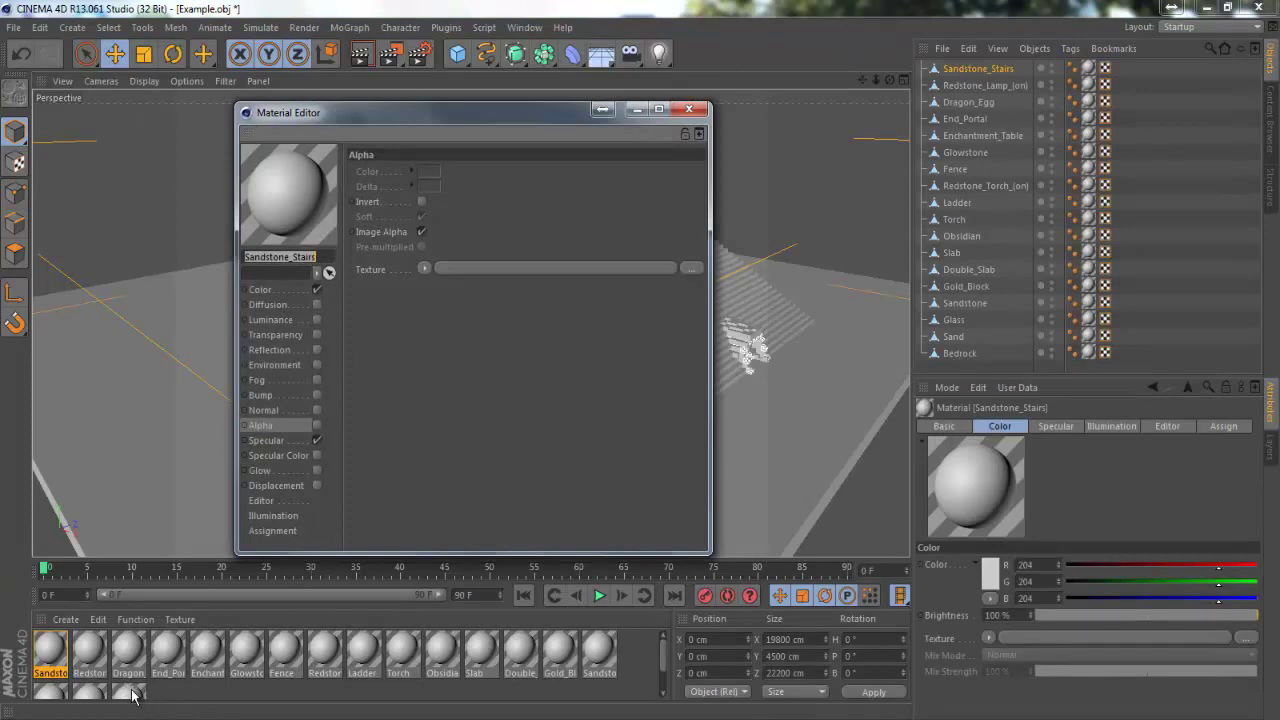
key(ctrl+a)
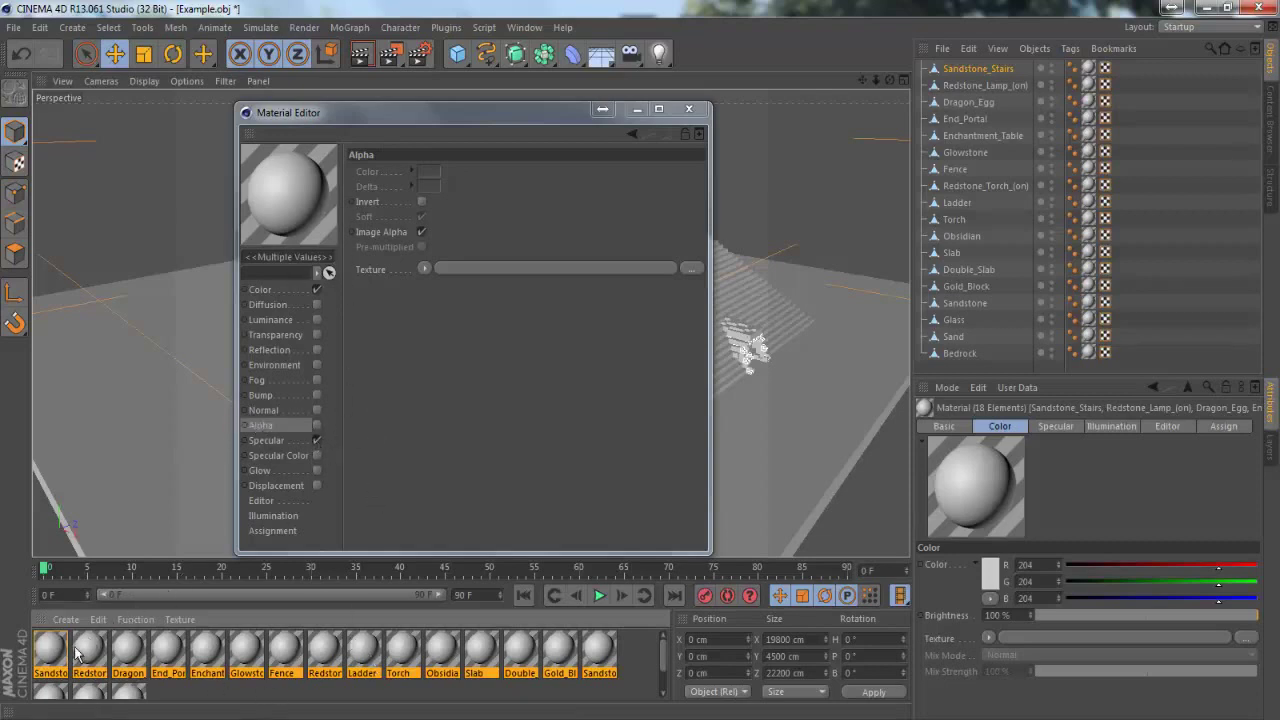
click(318, 442)
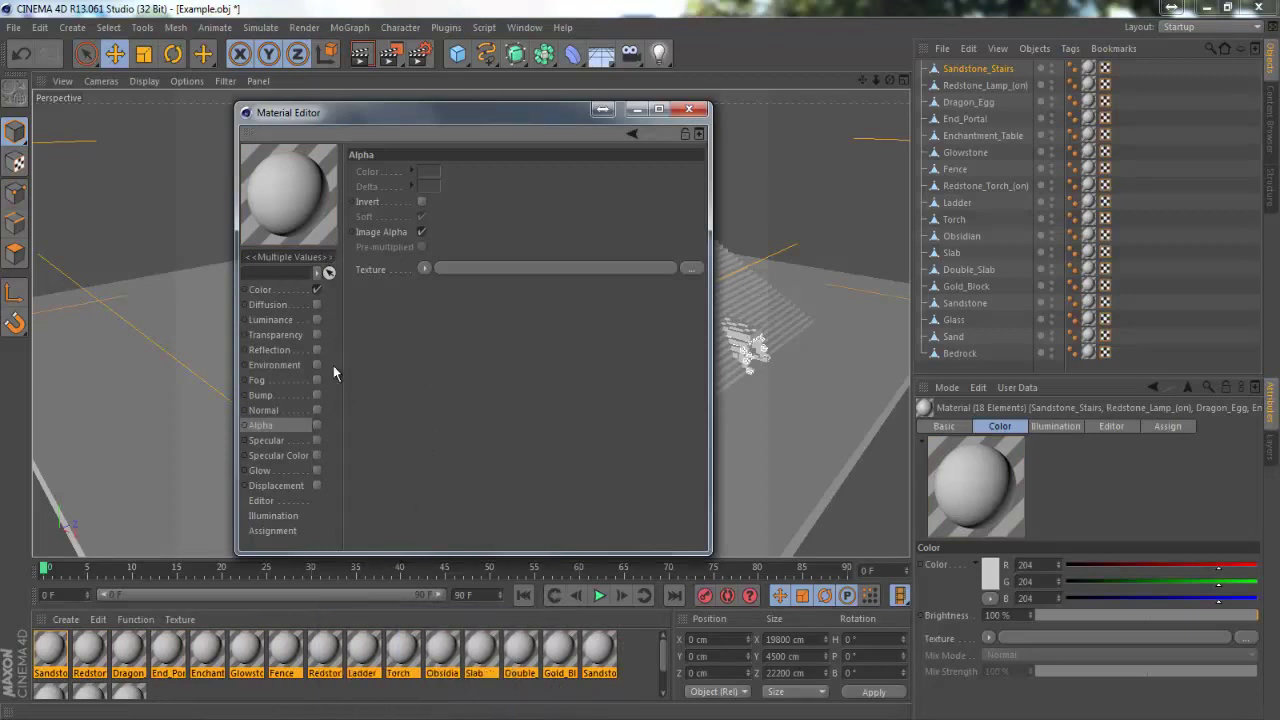
click(262, 290)
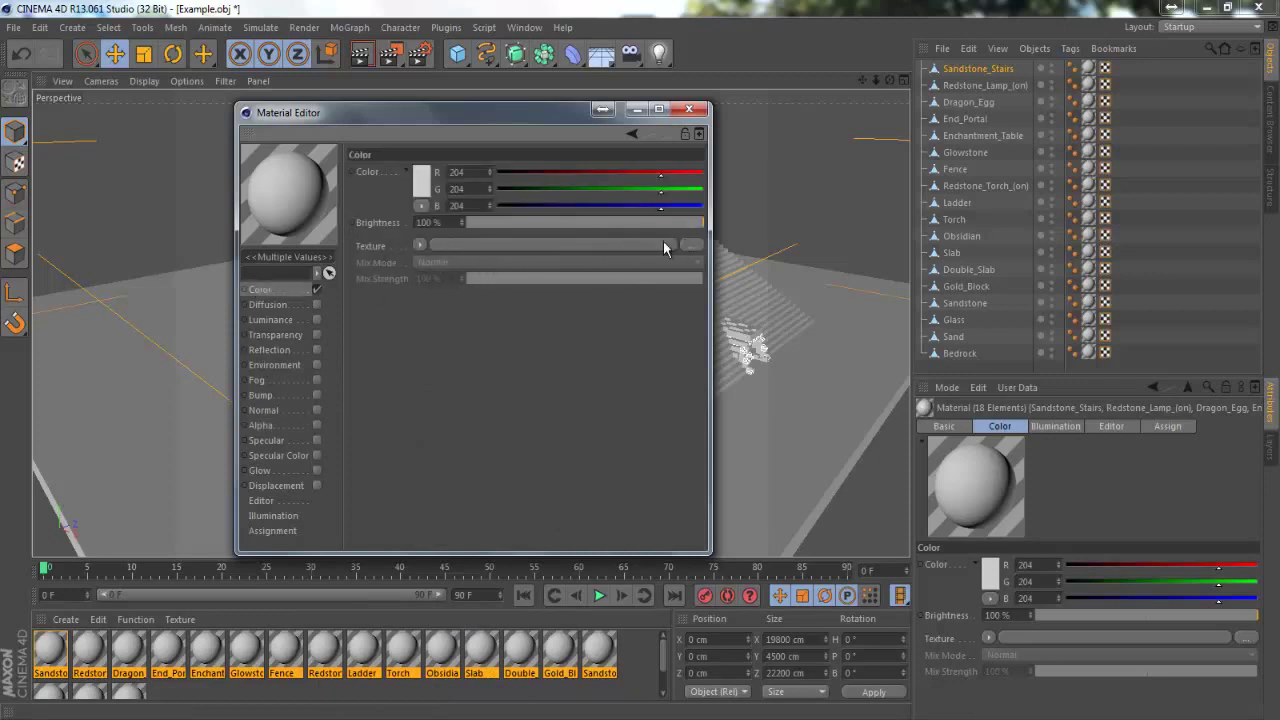
Load Example-RGB as the Color channel texture for all materials.
click(693, 245)
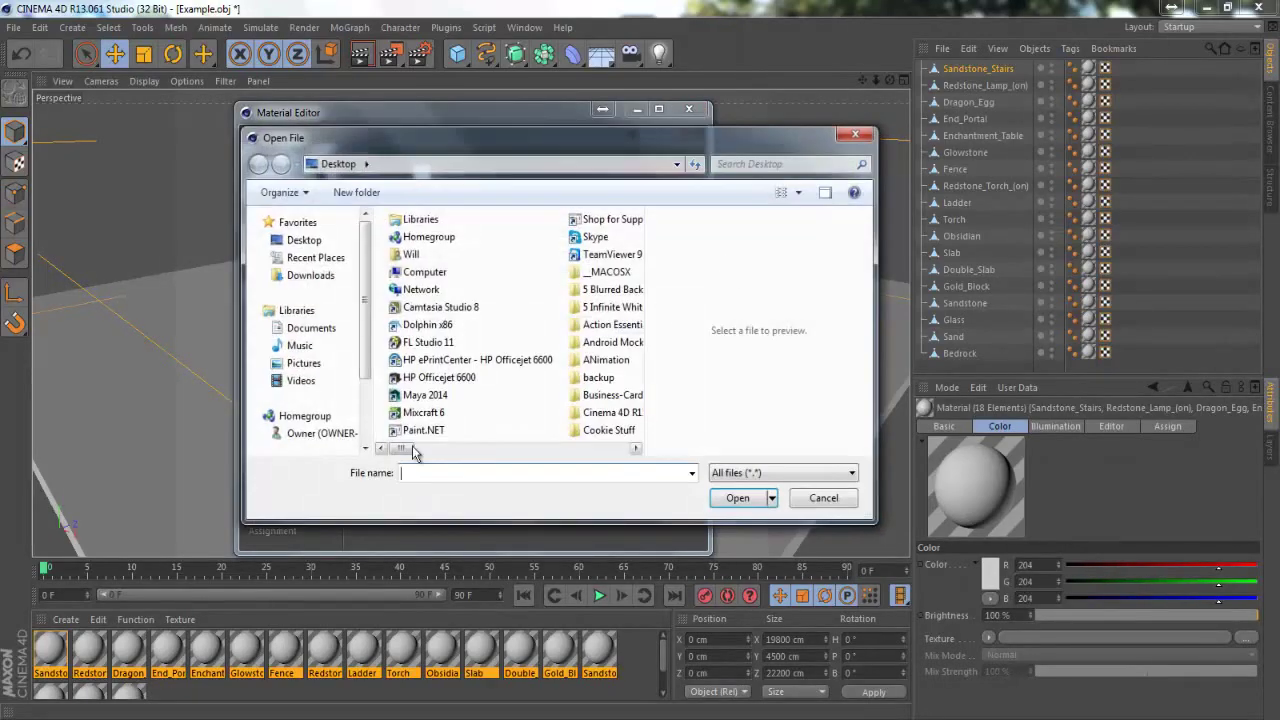
drag(403, 448, 543, 462)
click(420, 378)
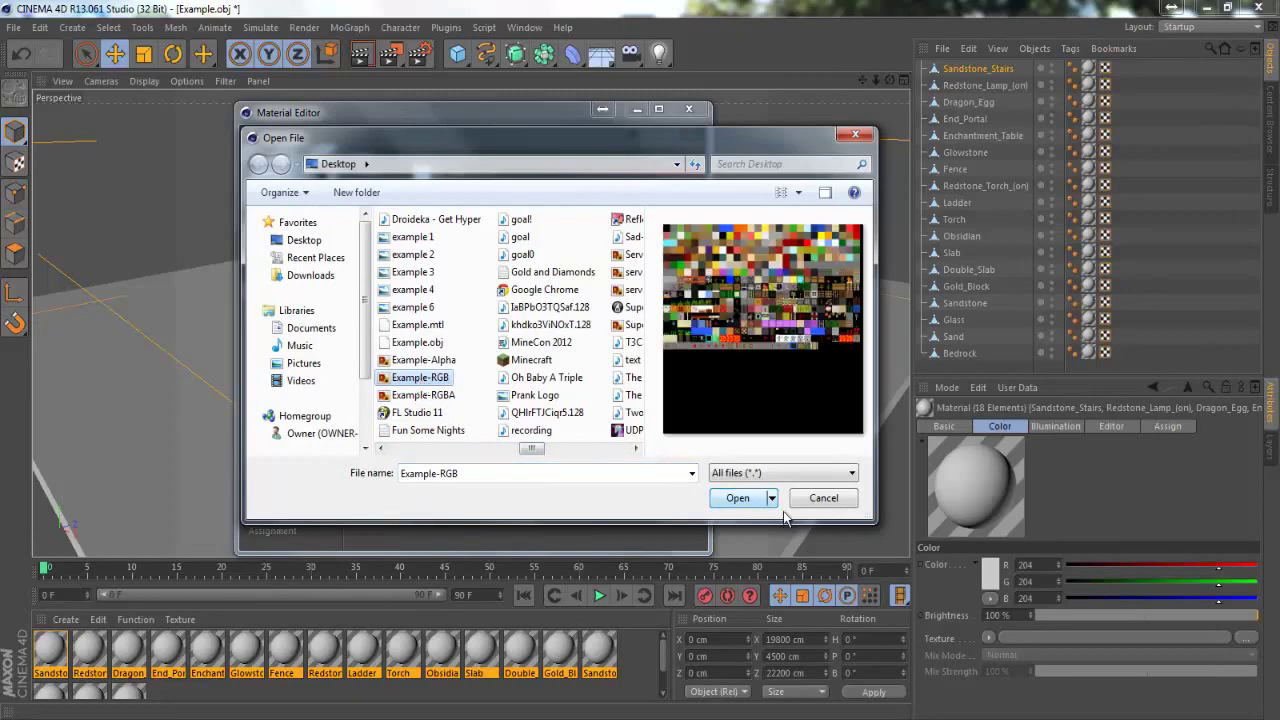
click(738, 498)
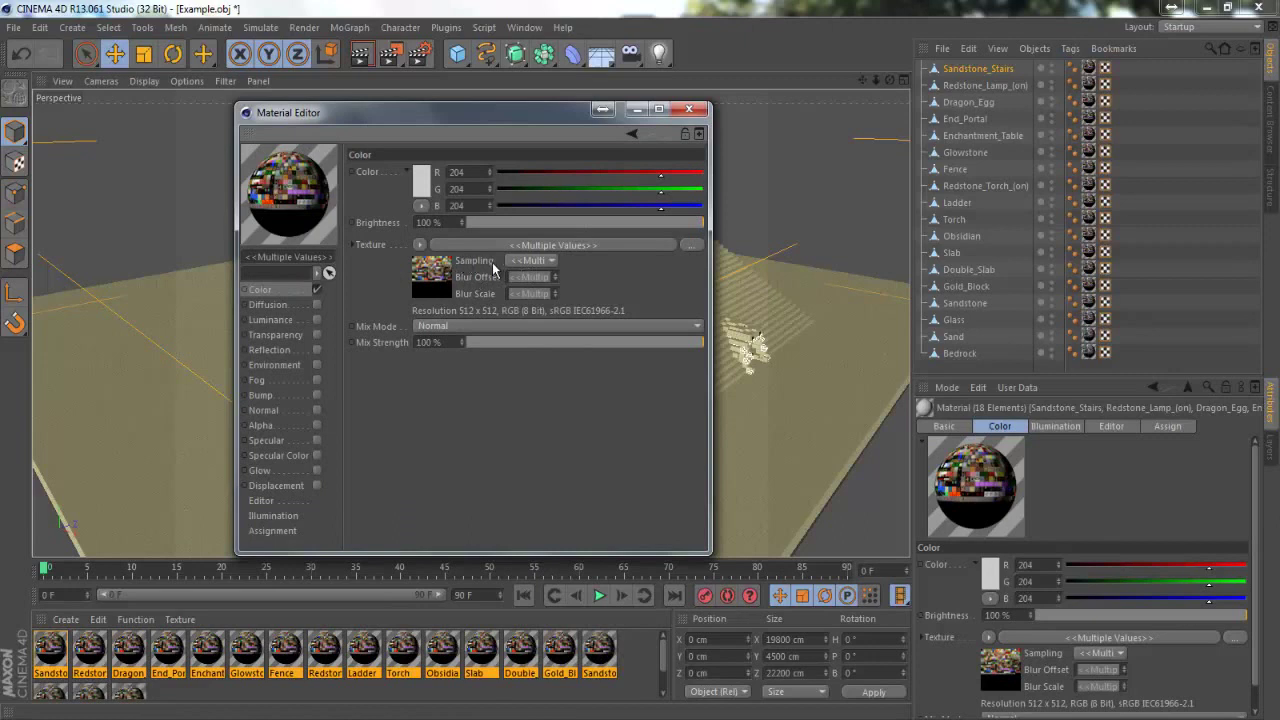
Adjust the colour texture's Sampling mode, trying None among the options.
click(529, 260)
click(540, 301)
click(540, 262)
click(557, 270)
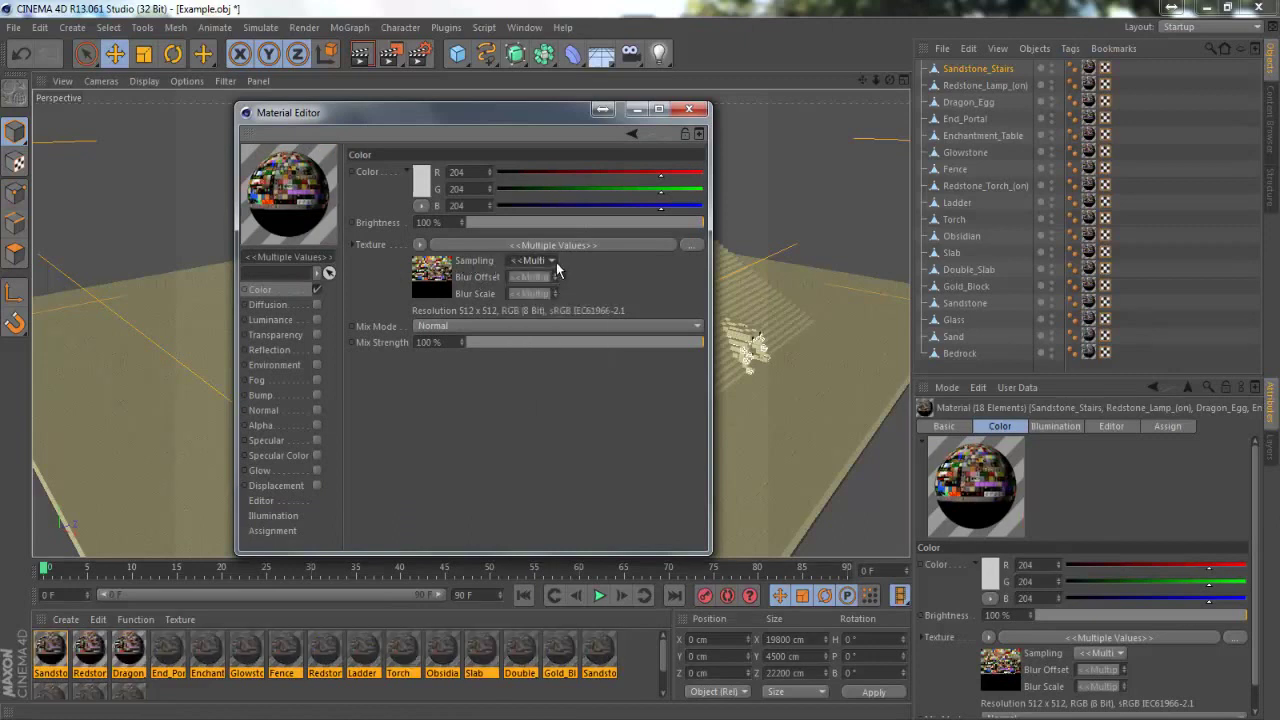
click(556, 262)
click(554, 304)
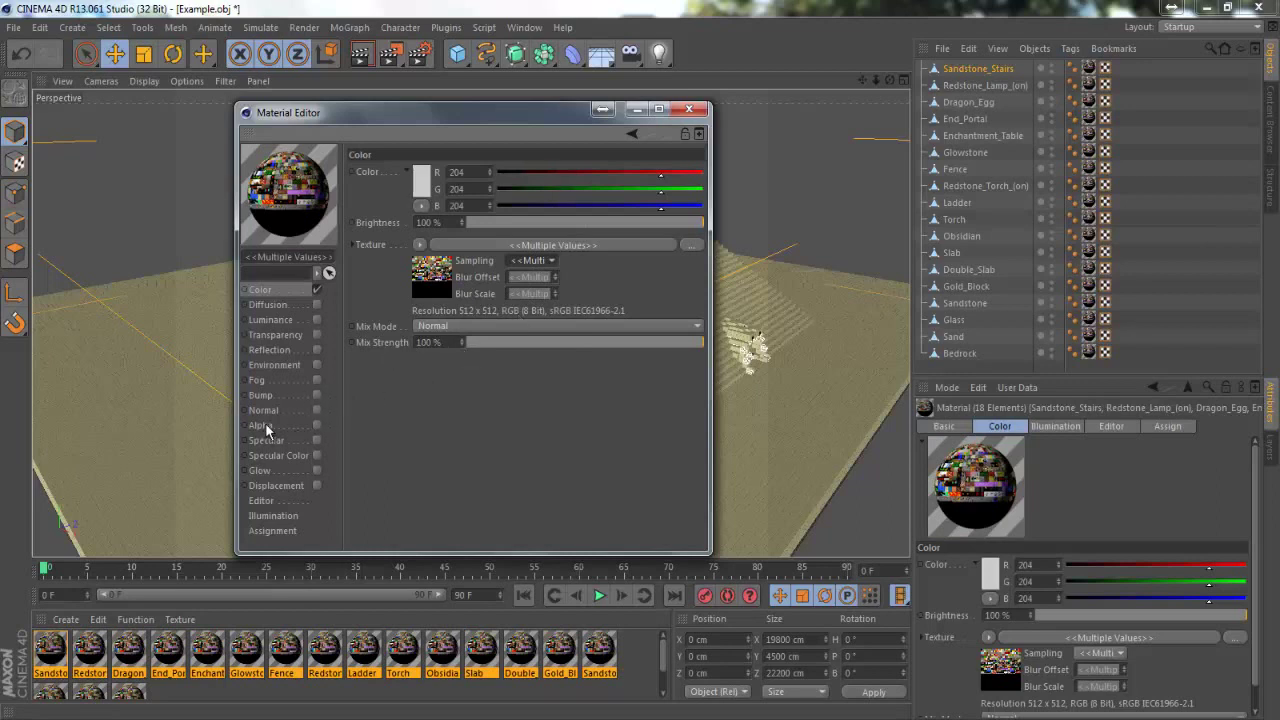
Enable the Alpha channel on all materials and load Example-RGBA as its image.
click(317, 427)
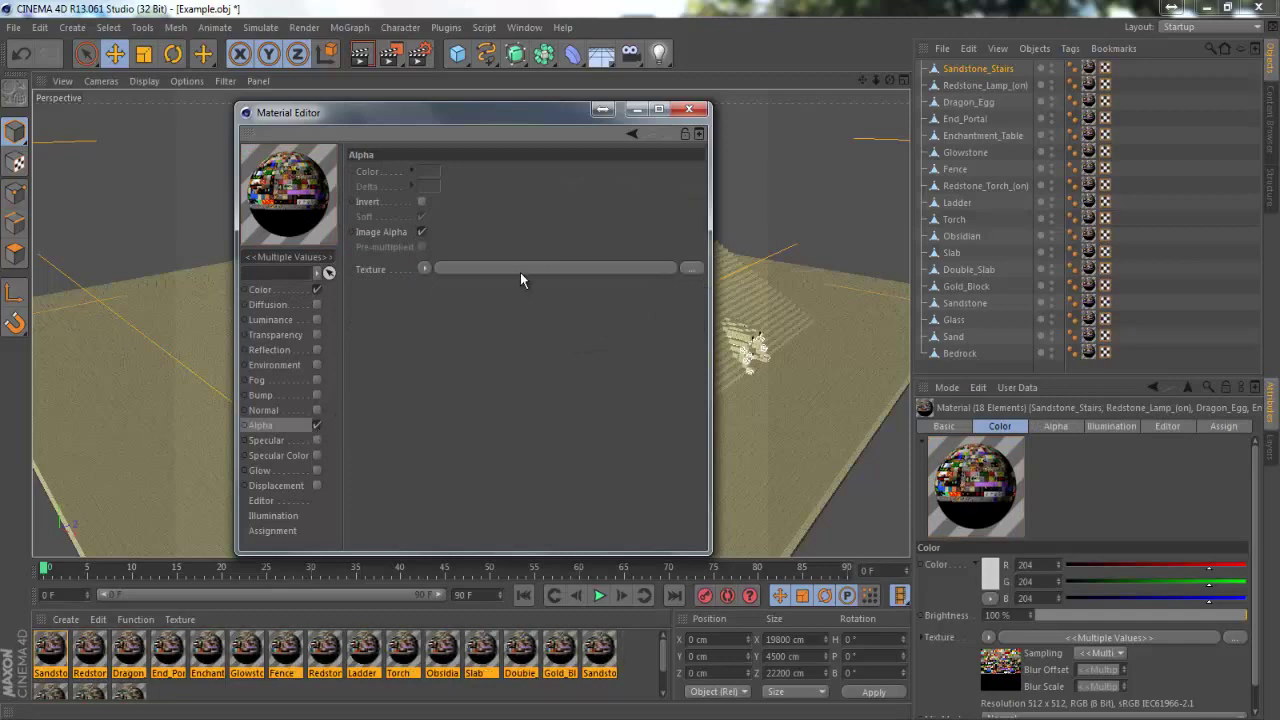
click(688, 269)
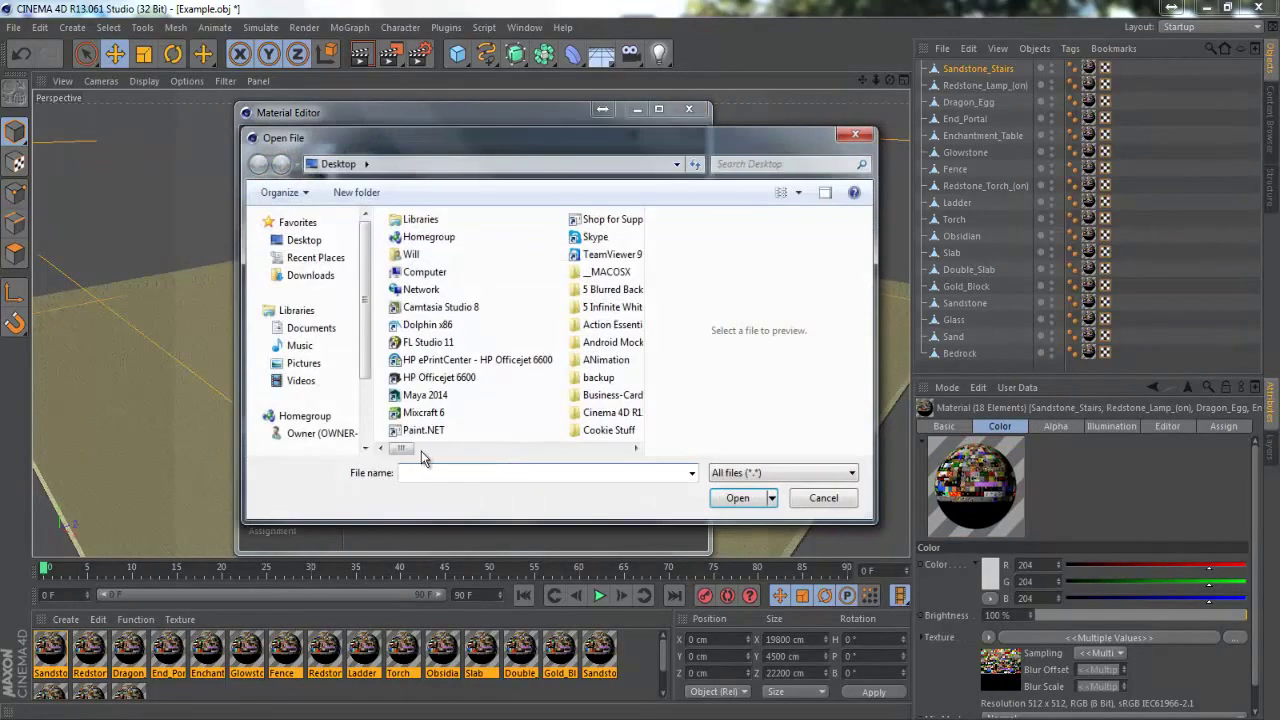
drag(402, 449, 540, 445)
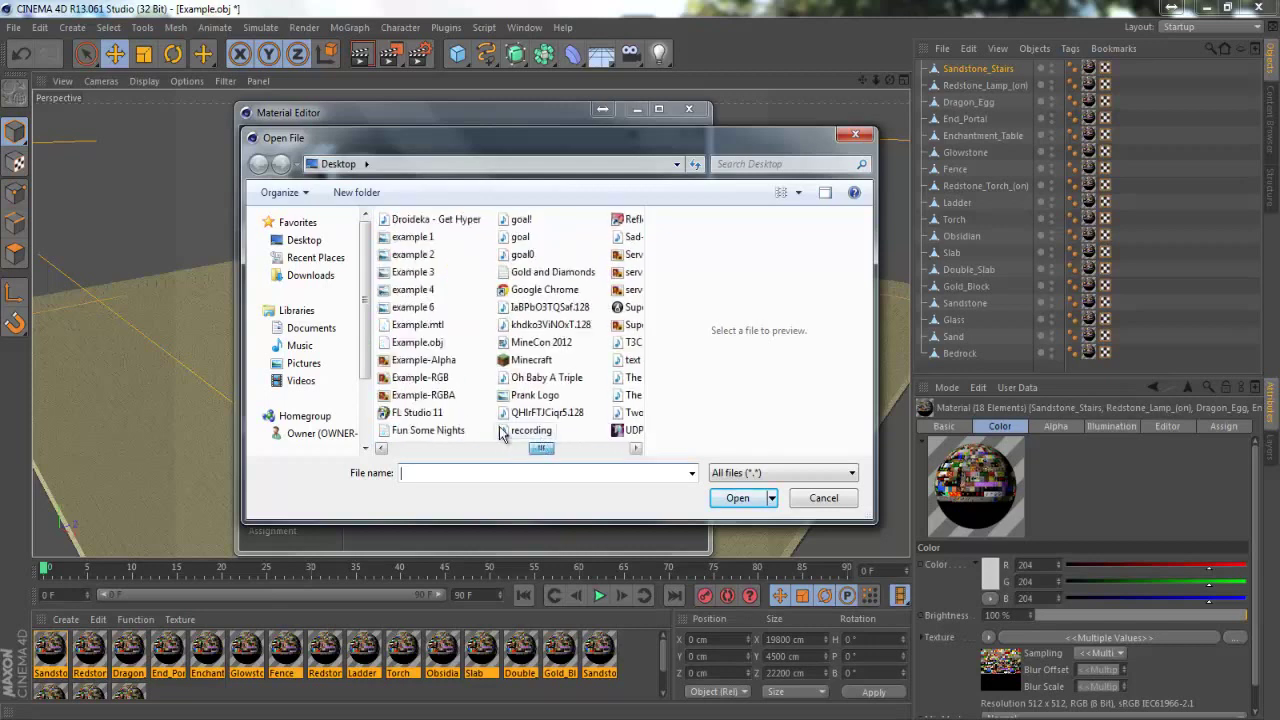
click(440, 395)
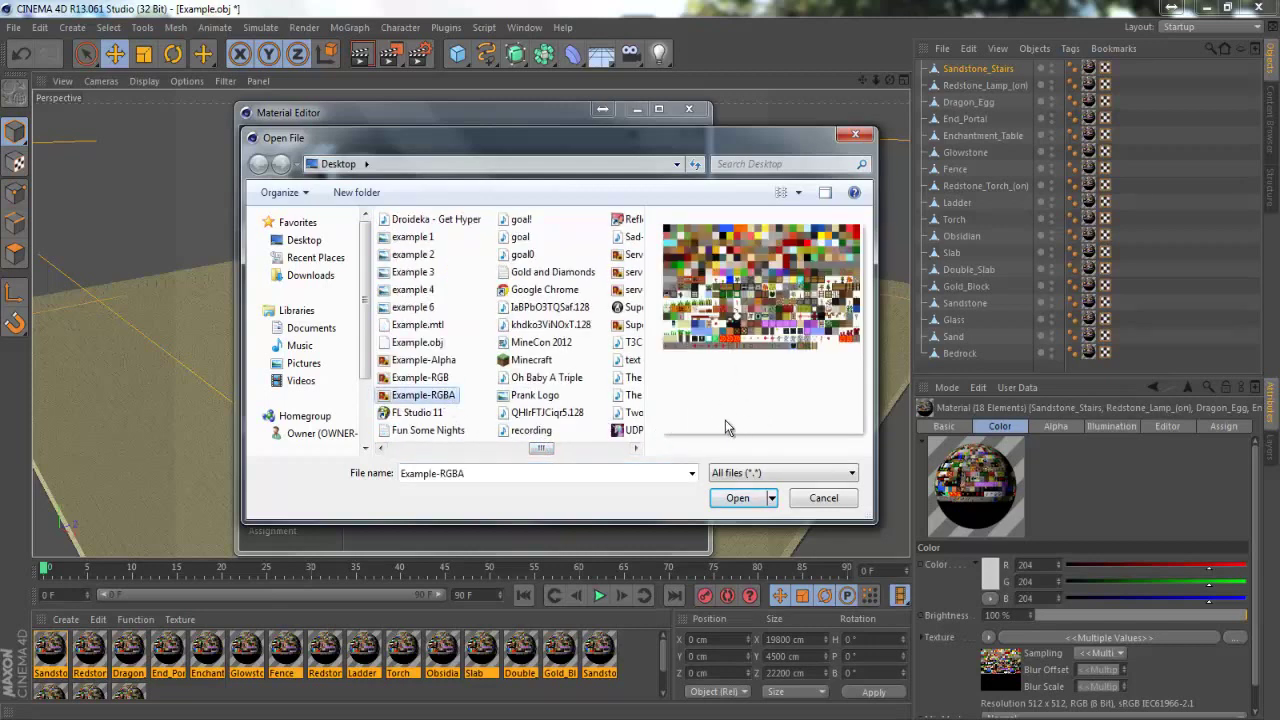
click(418, 379)
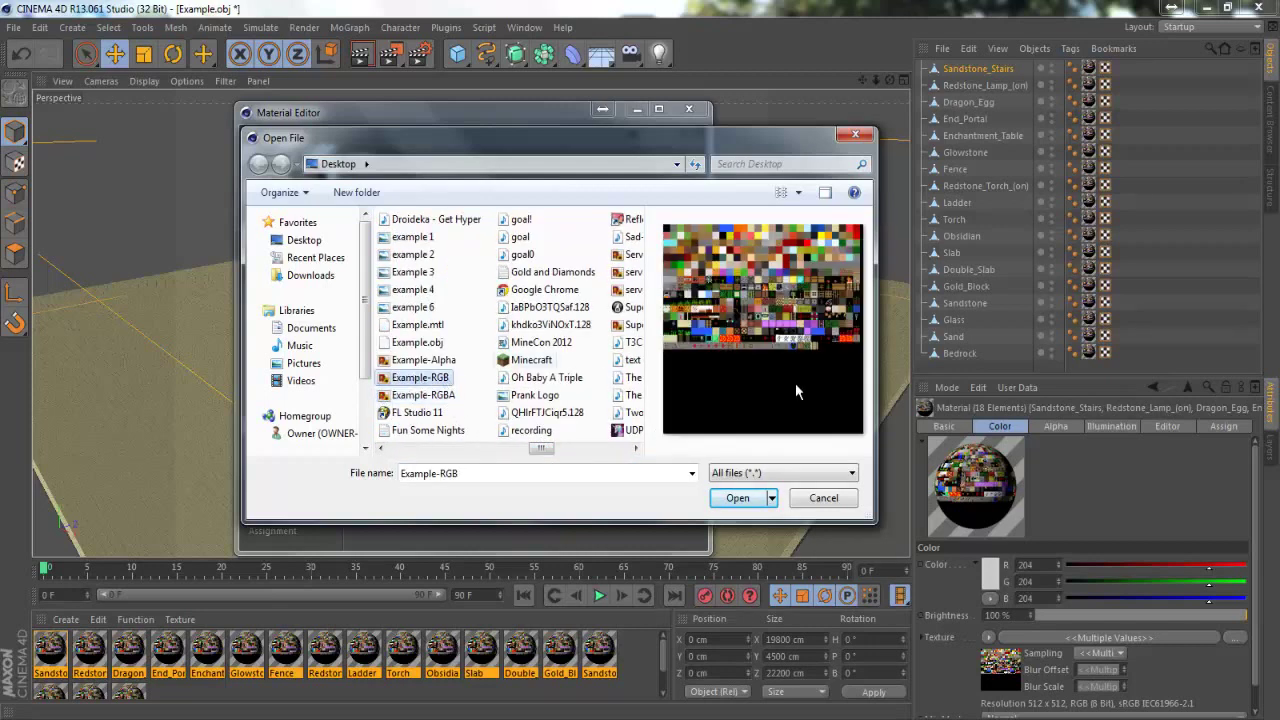
click(449, 397)
click(733, 499)
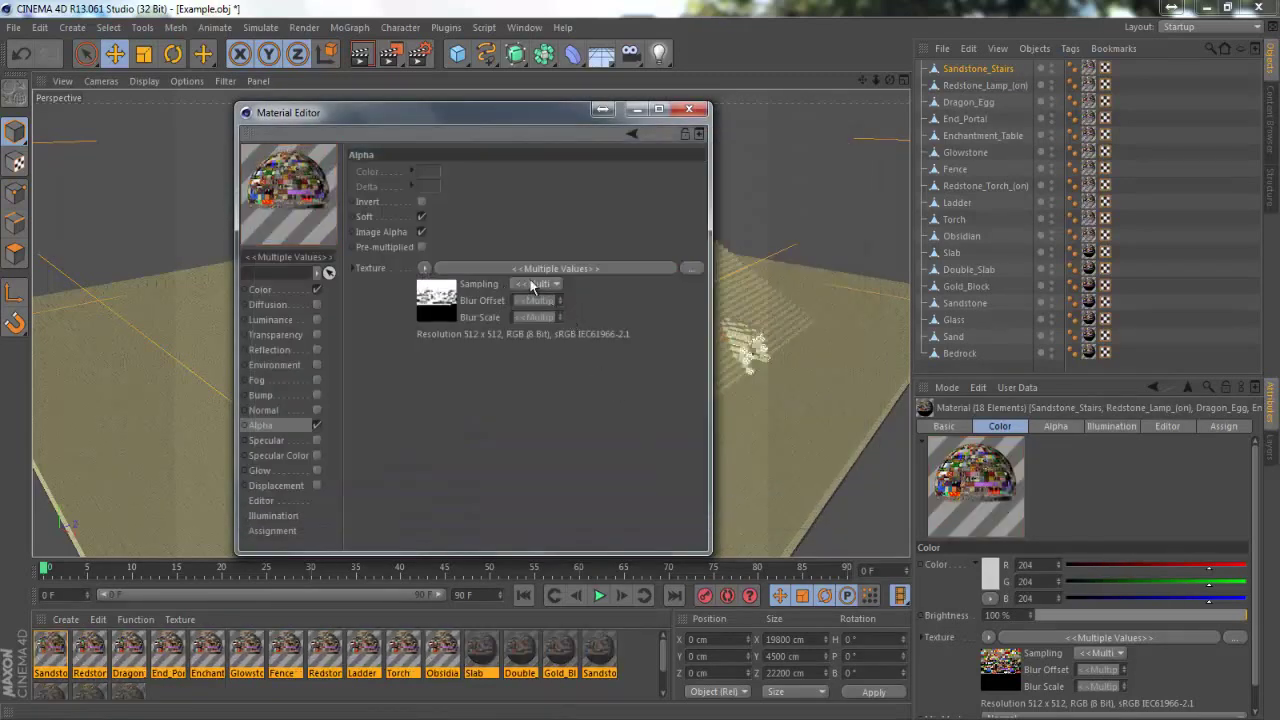
Set the Sampling mode of the alpha texture.
click(533, 285)
click(548, 327)
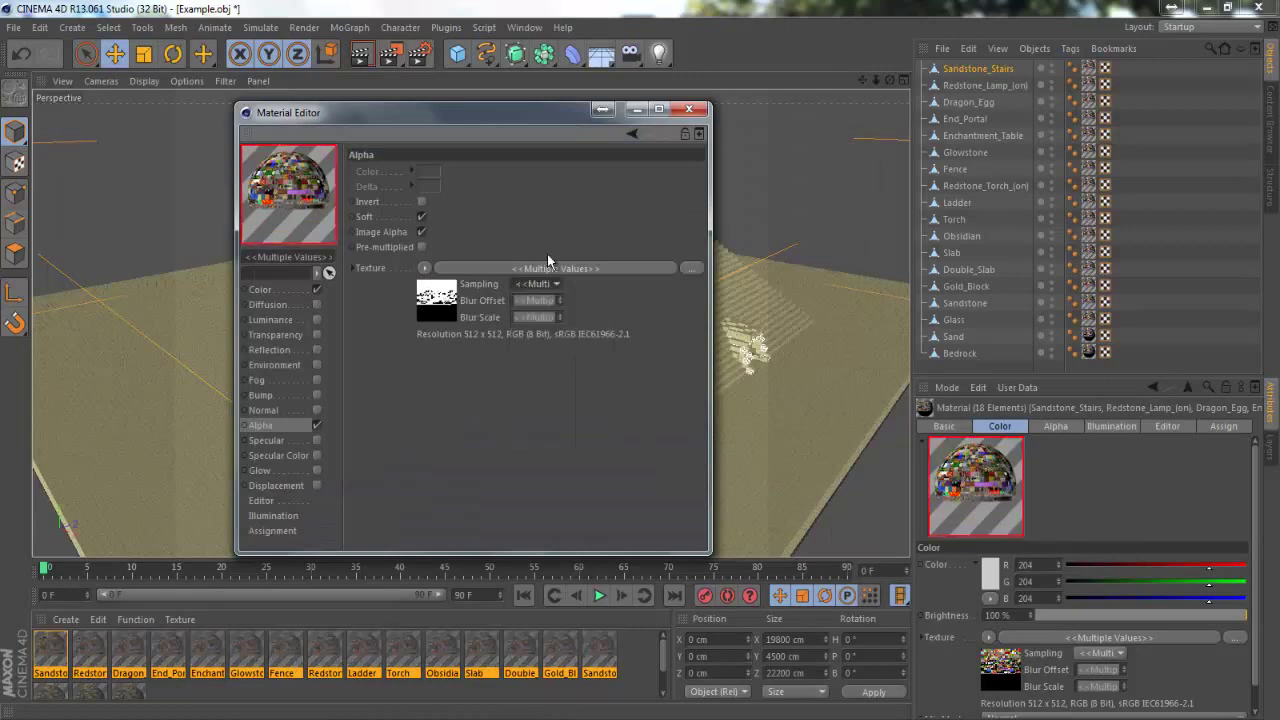
click(547, 283)
click(537, 328)
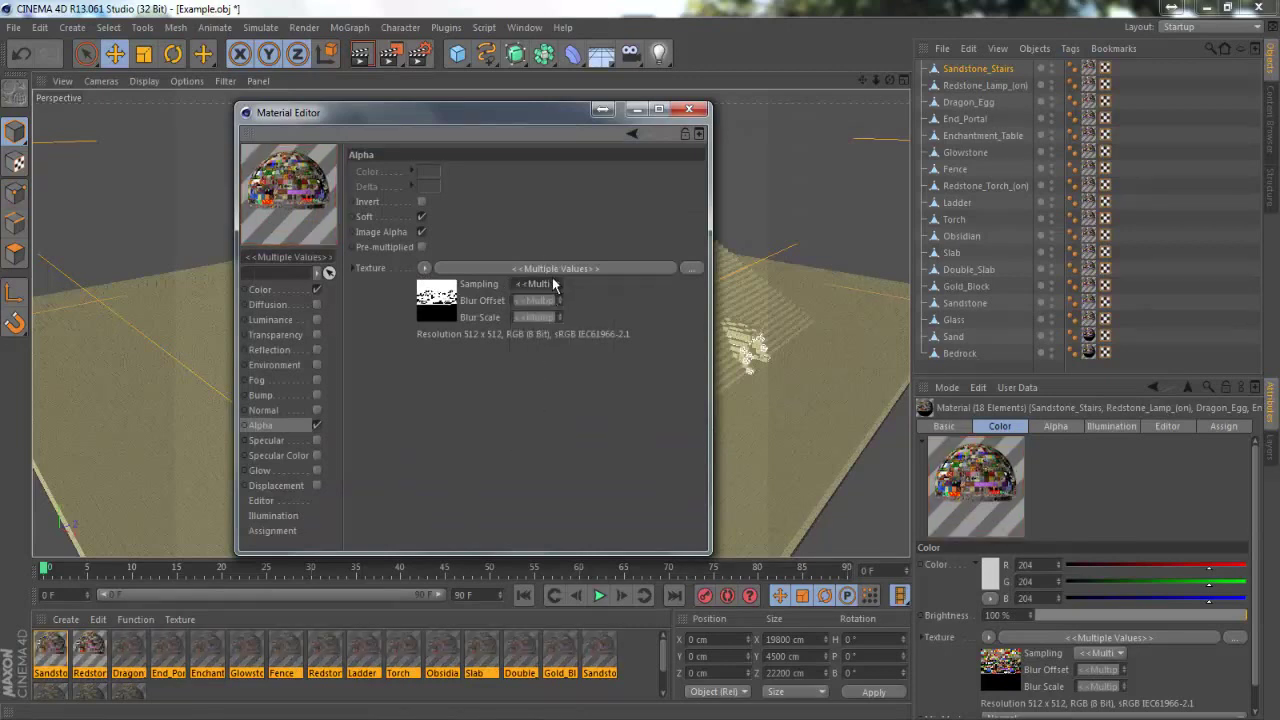
click(552, 283)
click(554, 323)
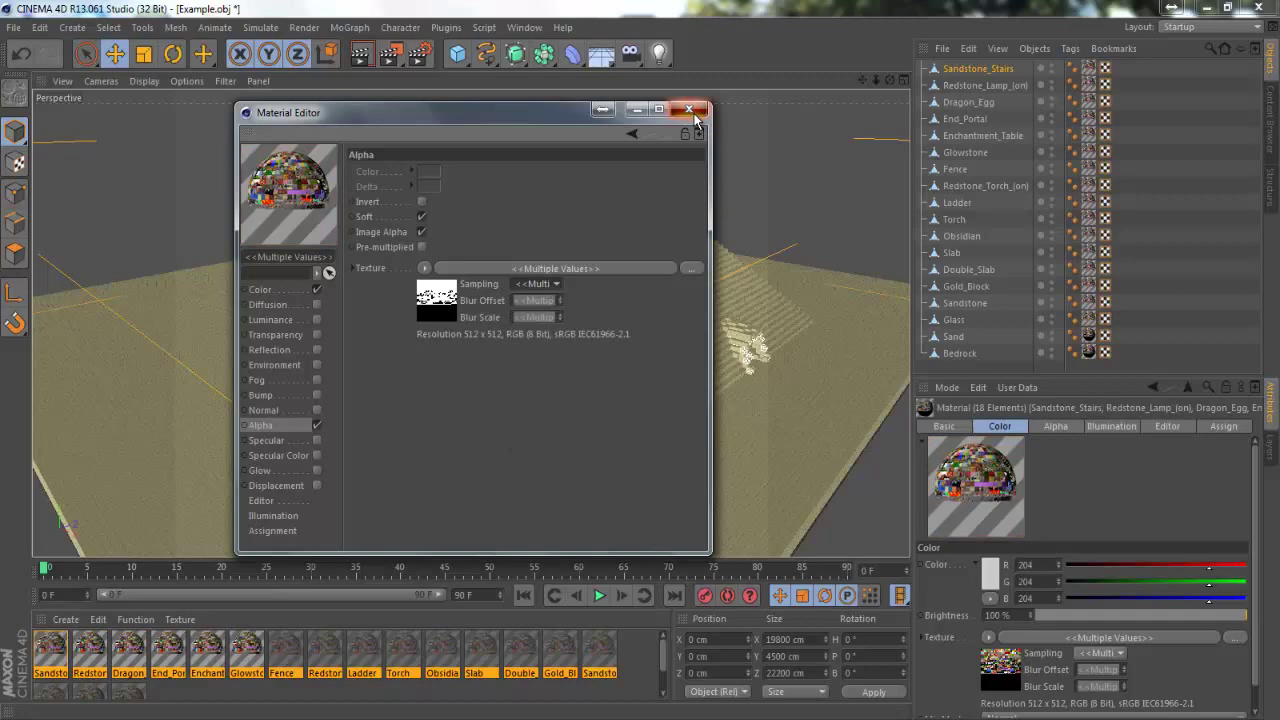
Close the Material Editor and orbit below the ground, zooming in on the block structure.
click(693, 112)
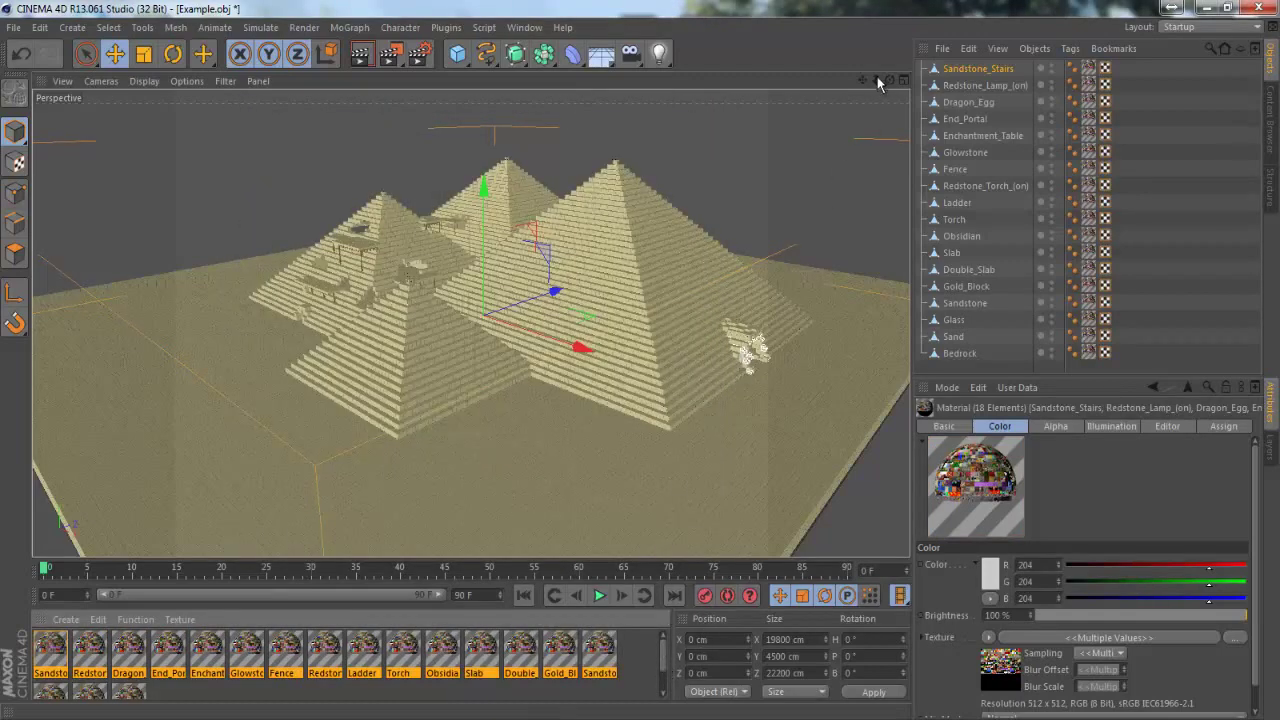
mouse_move(640, 366)
alt+mouse_down()
mouse_move(644, 346)
mouse_move(623, 369)
mouse_move(651, 374)
mouse_move(640, 361)
alt+mouse_up()
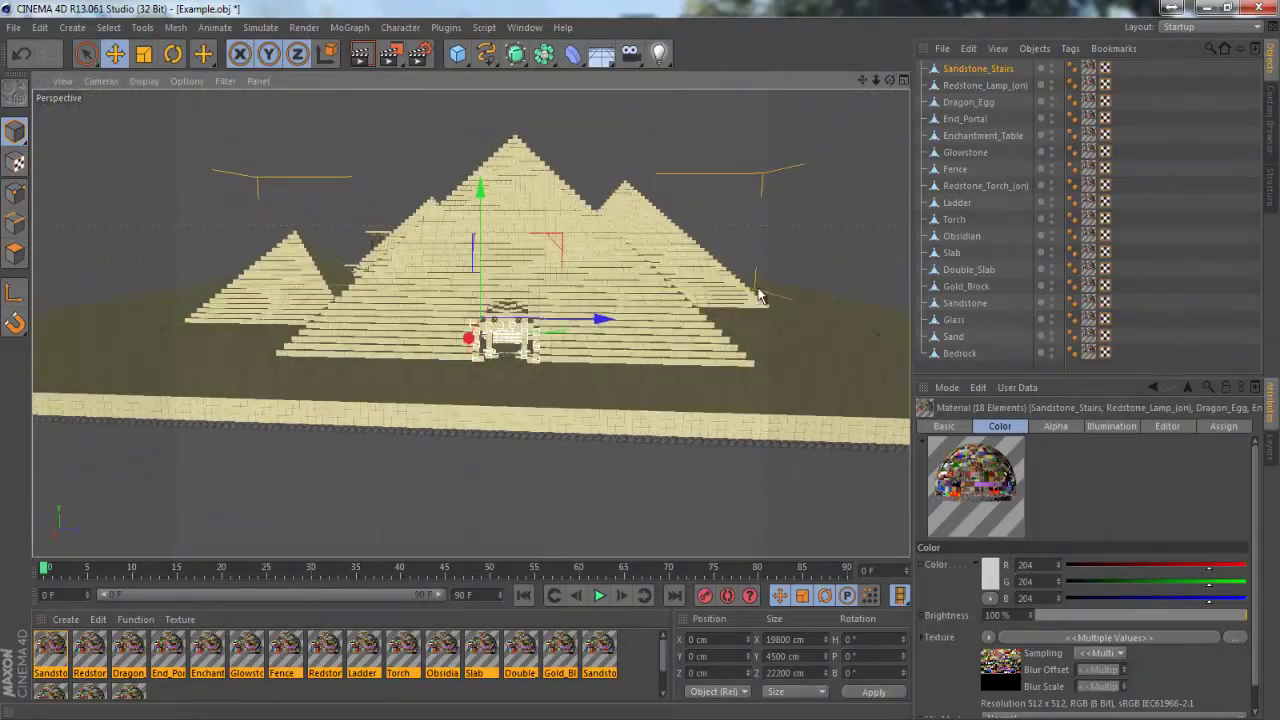
scroll(535, 347, up, 10)
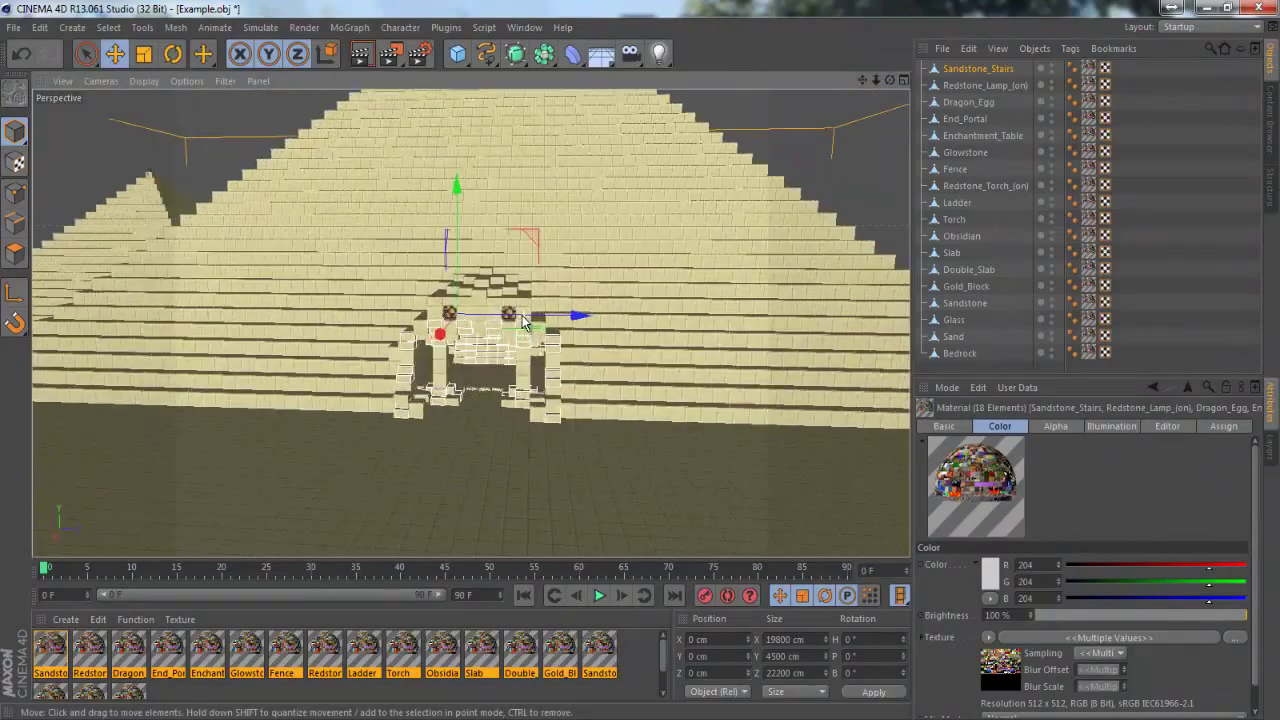
scroll(522, 322, up, 10)
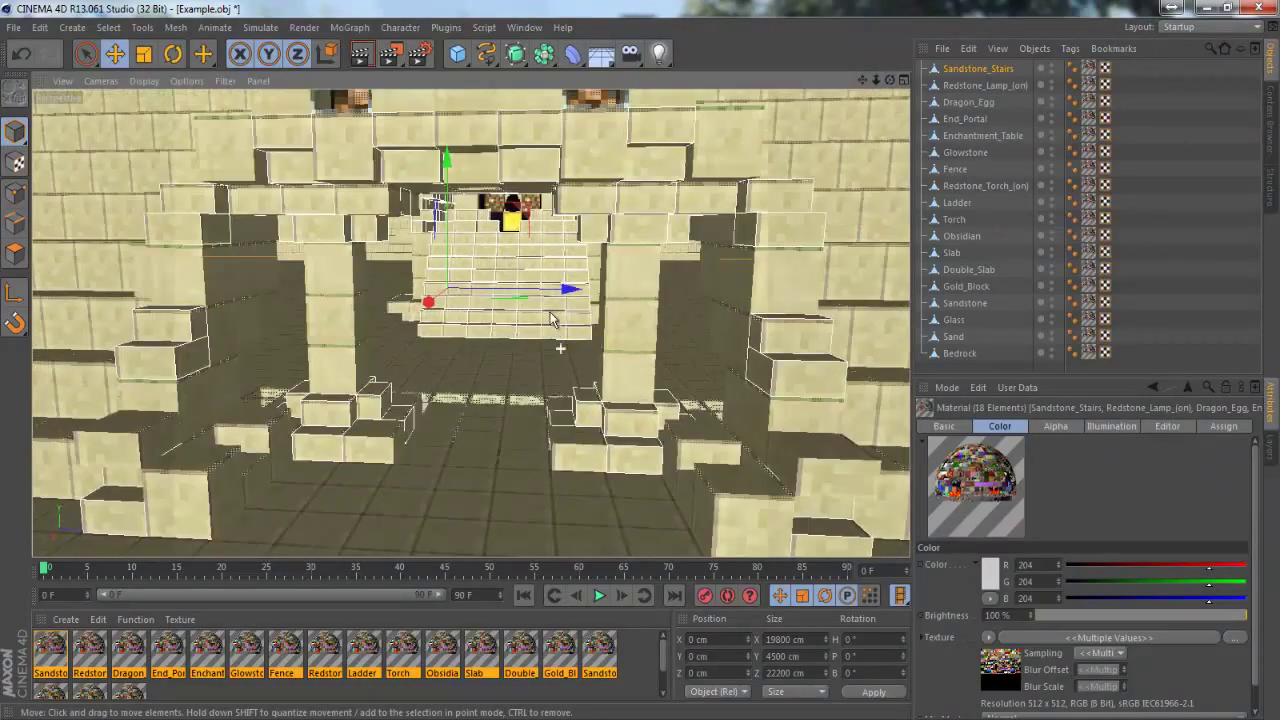
scroll(497, 172, up, 10)
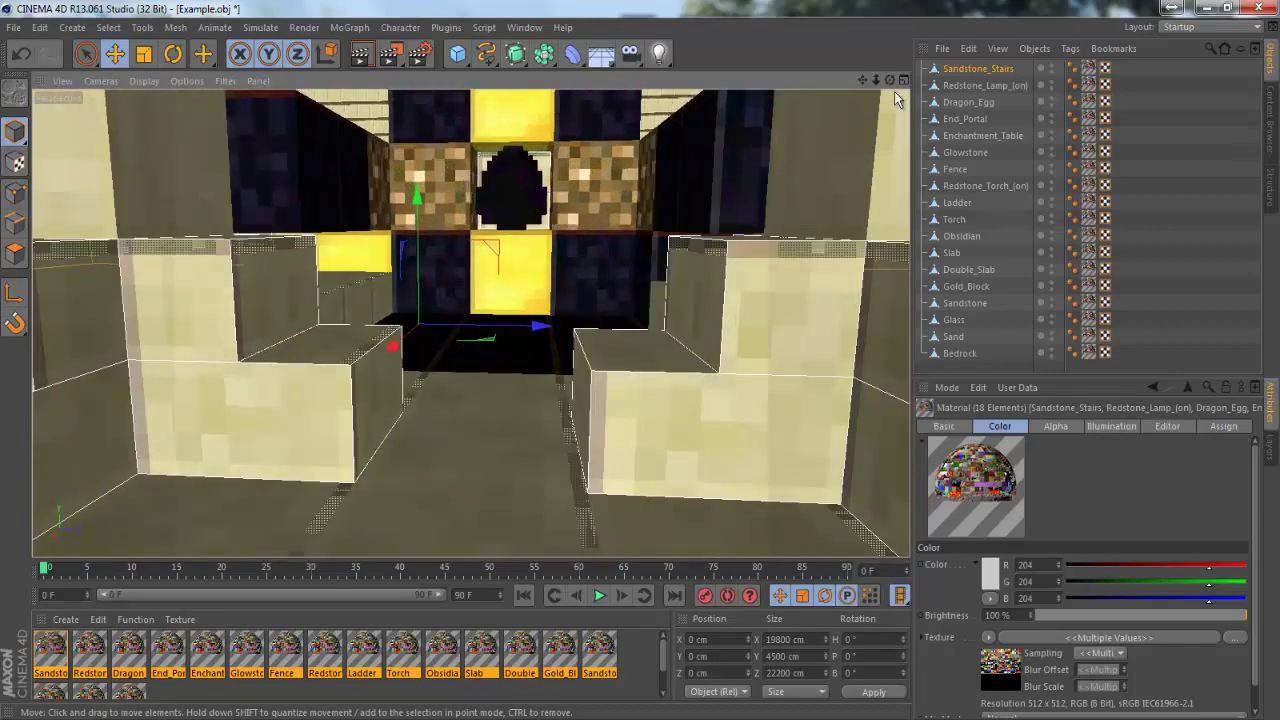
alt+drag(640, 361, 640, 300)
Dolly, orbit and pan around the pyramids to inspect the sandstone, glowstone and obsidian blocks.
drag(877, 82, 415, 190)
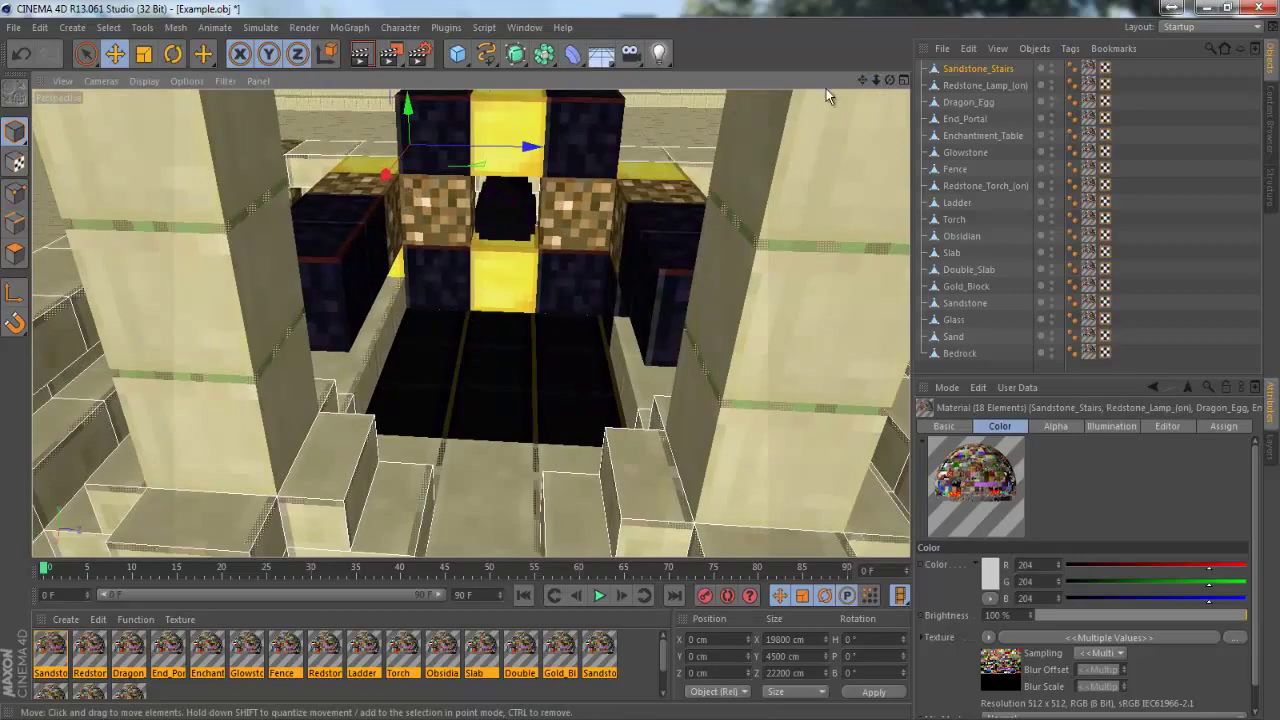
drag(876, 79, 640, 368)
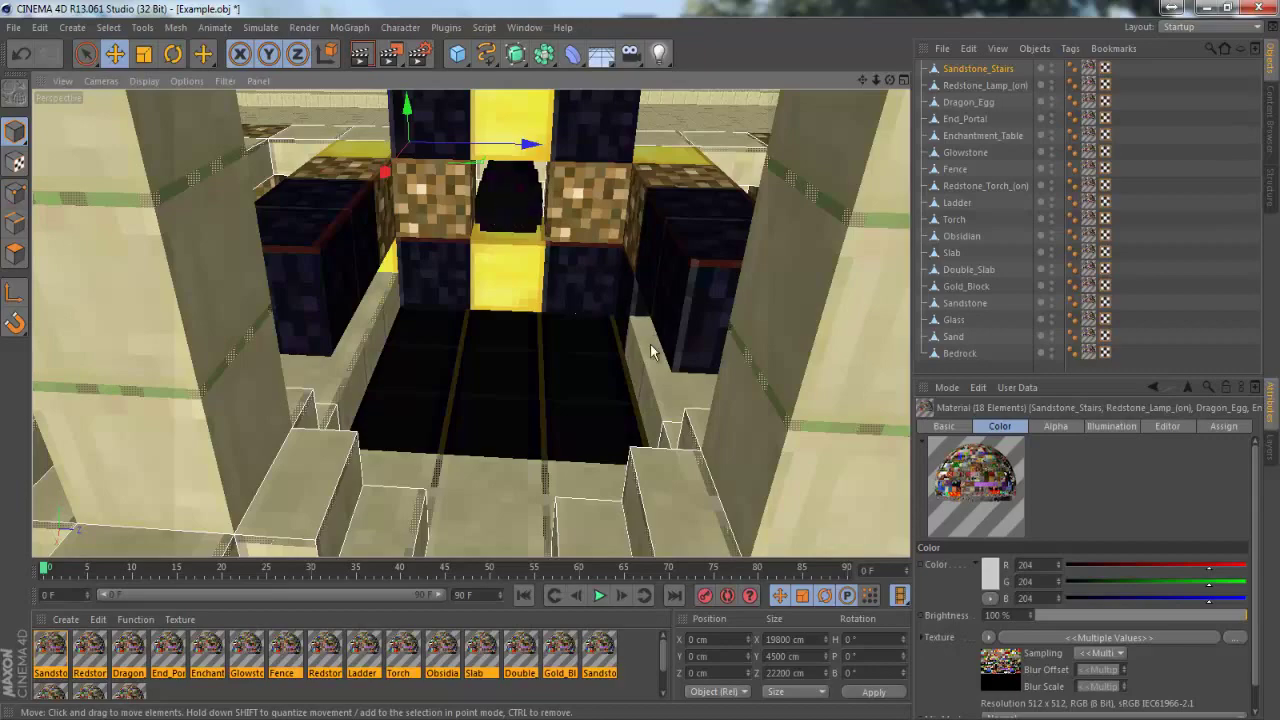
drag(877, 86, 645, 365)
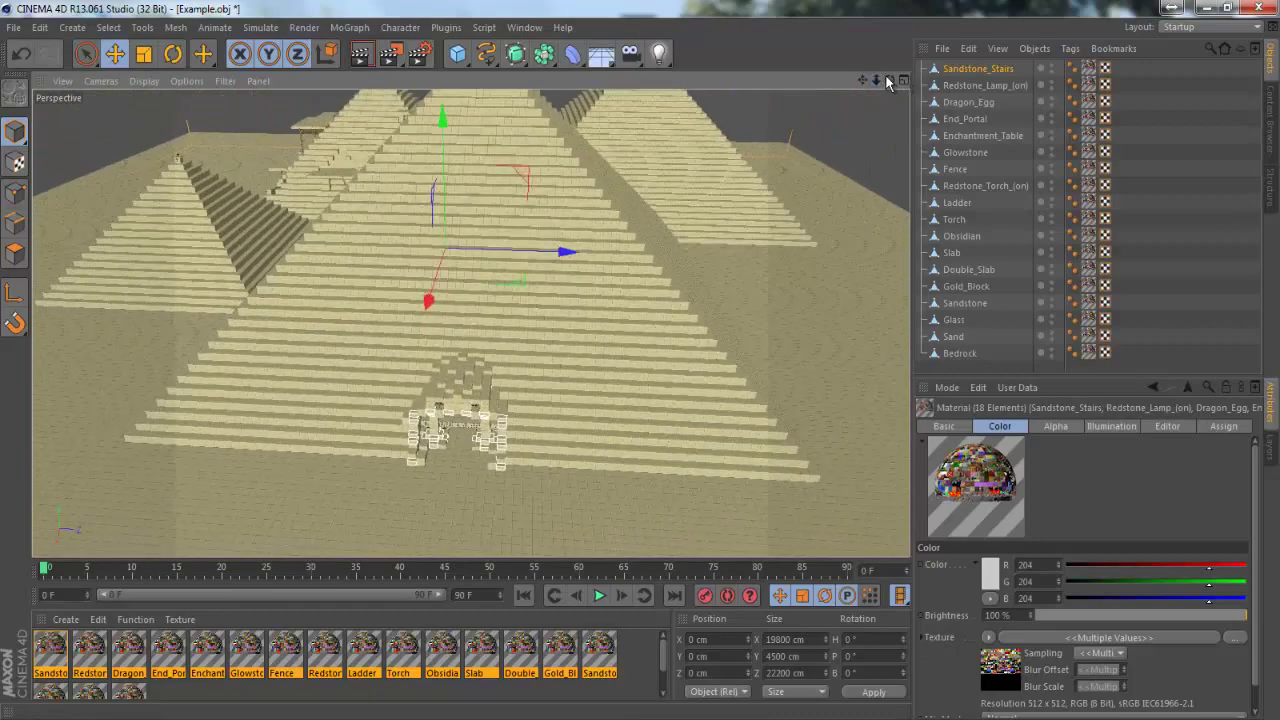
drag(889, 80, 641, 362)
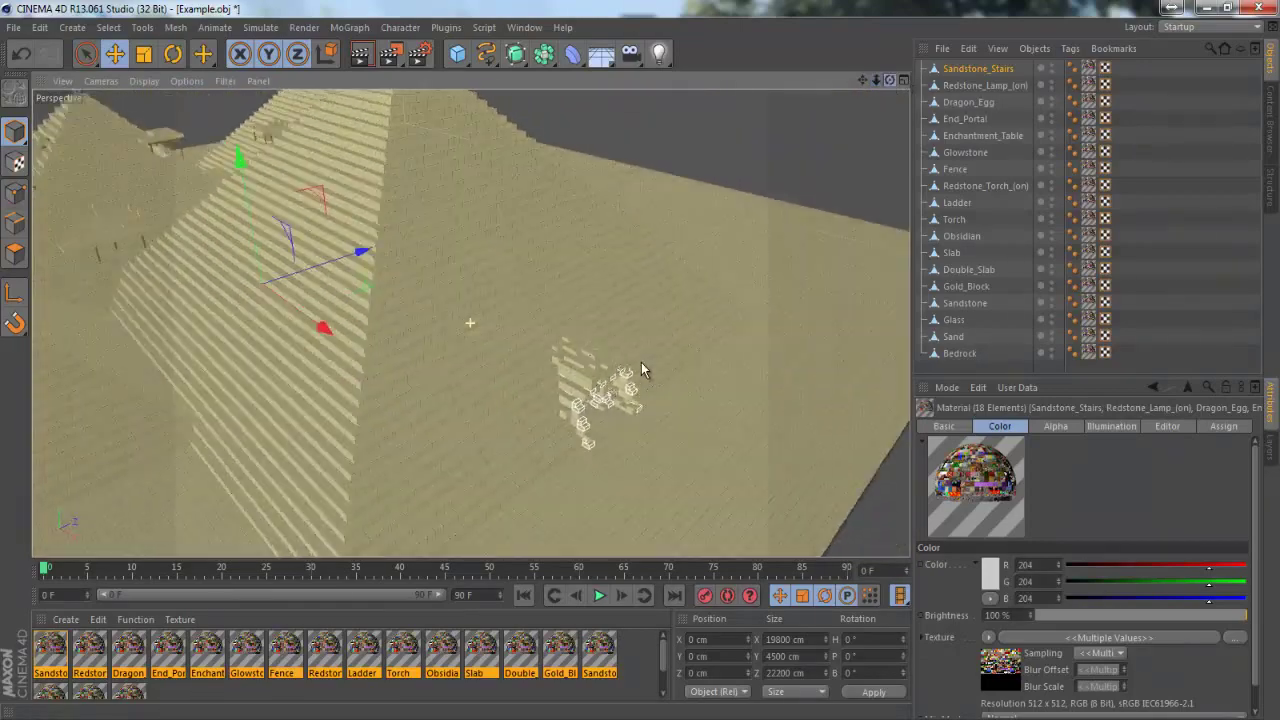
drag(860, 76, 642, 358)
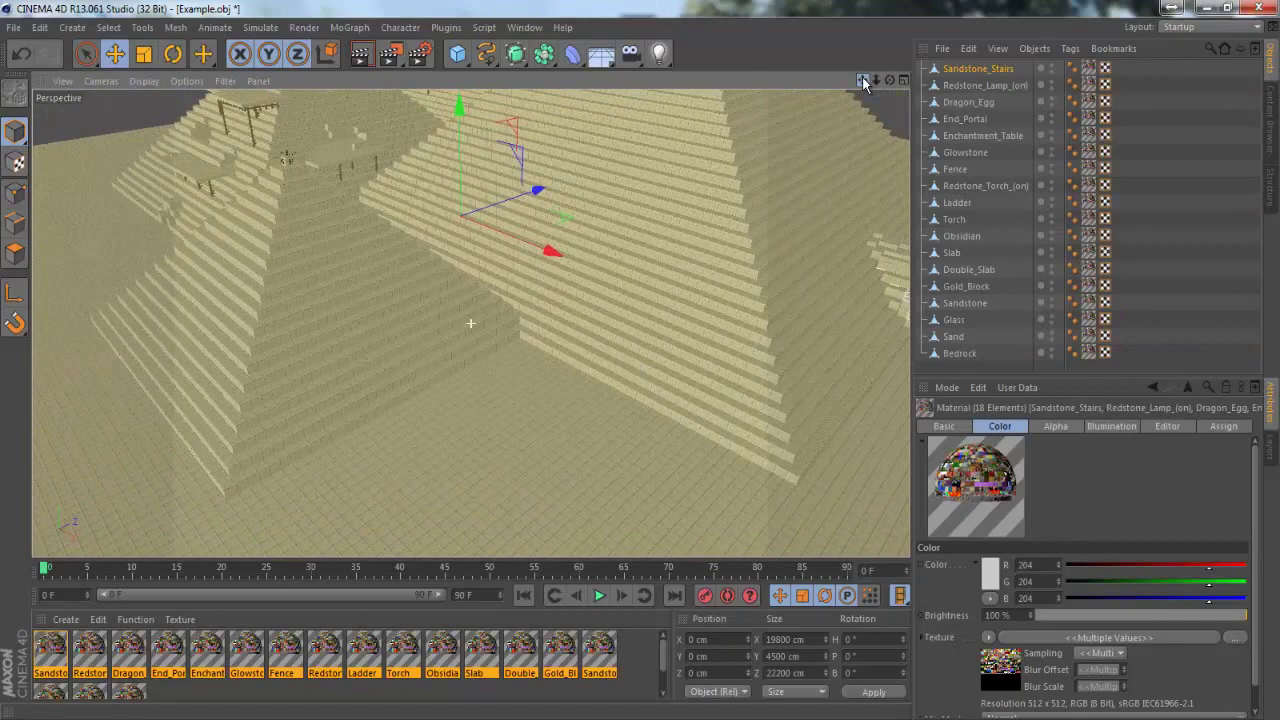
drag(877, 78, 648, 363)
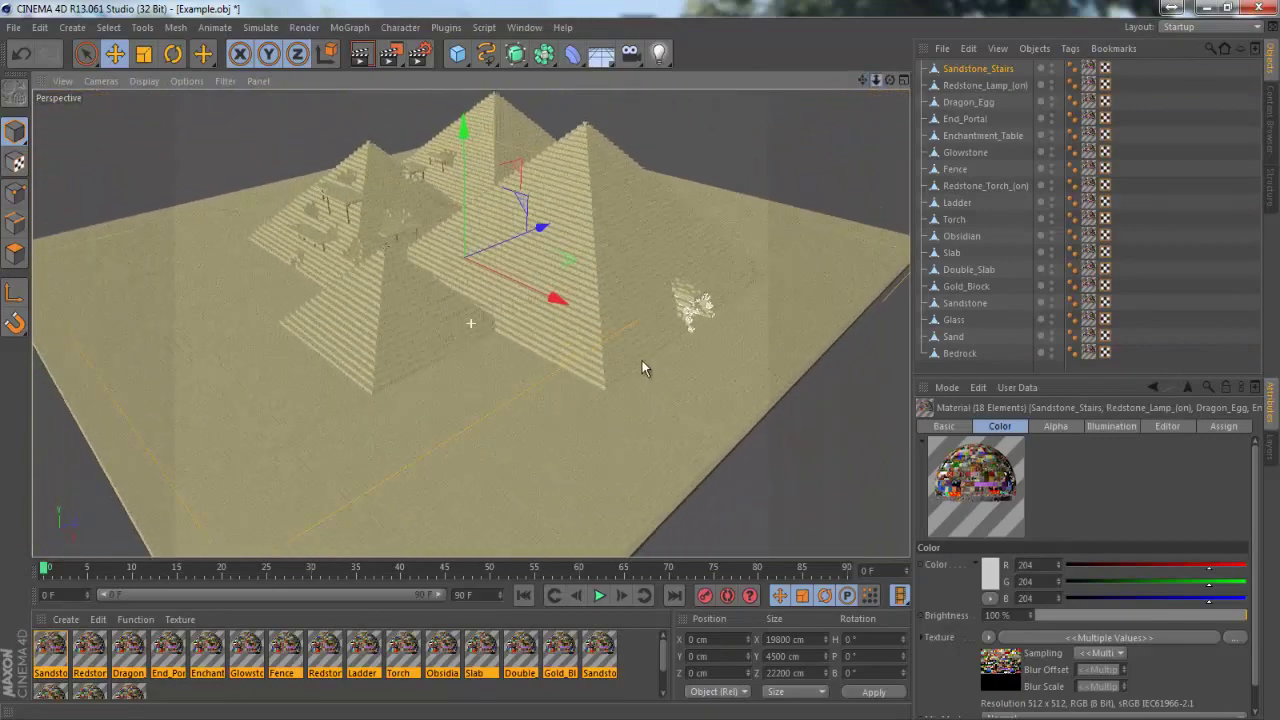
click(885, 171)
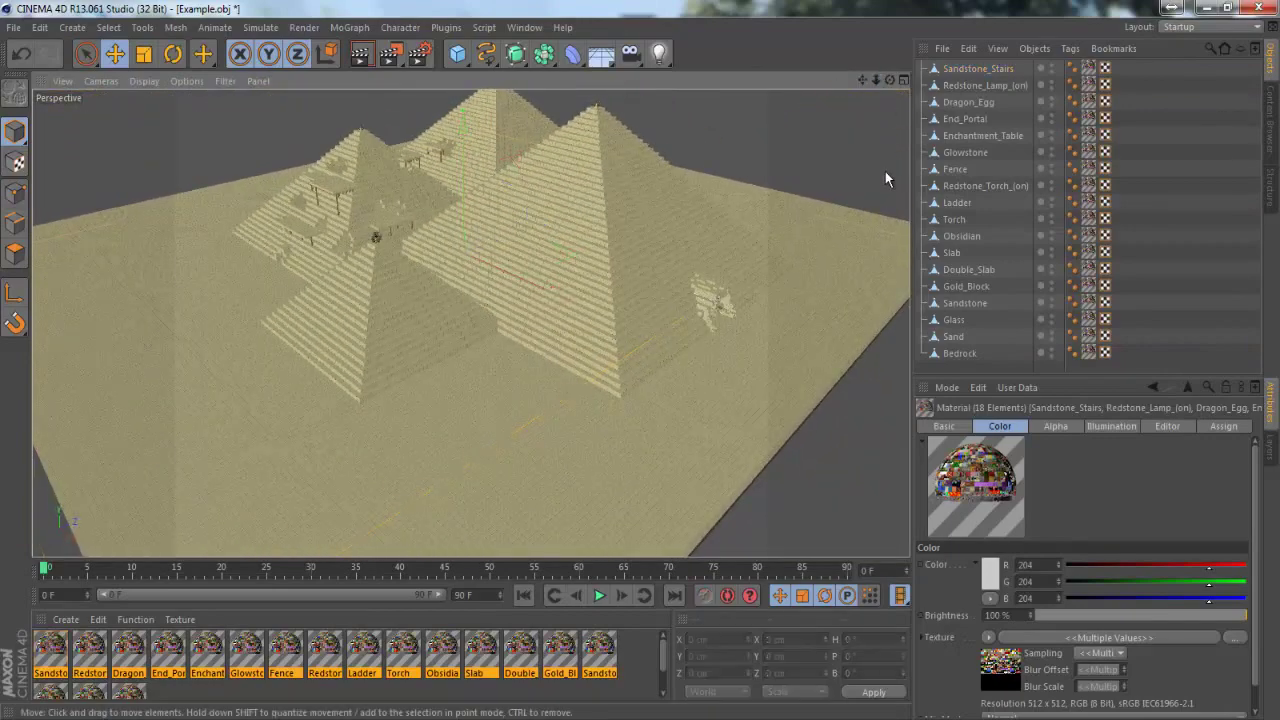
click(1275, 148)
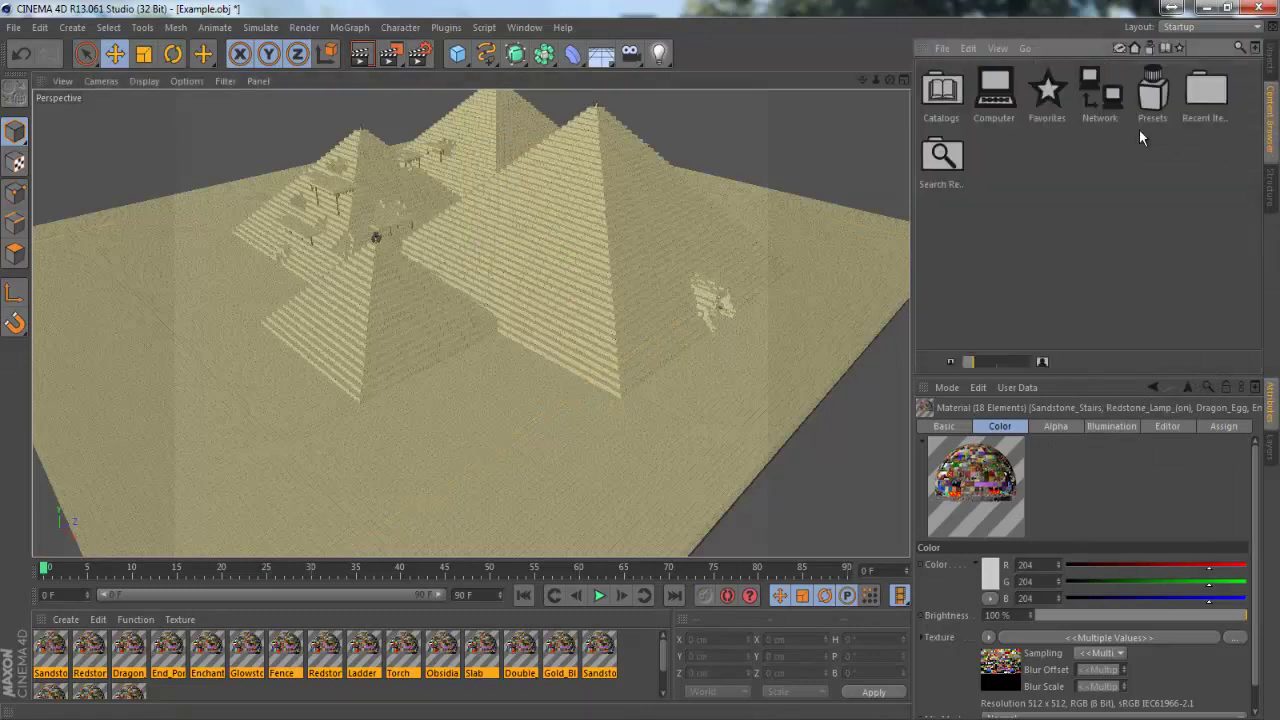
click(1270, 62)
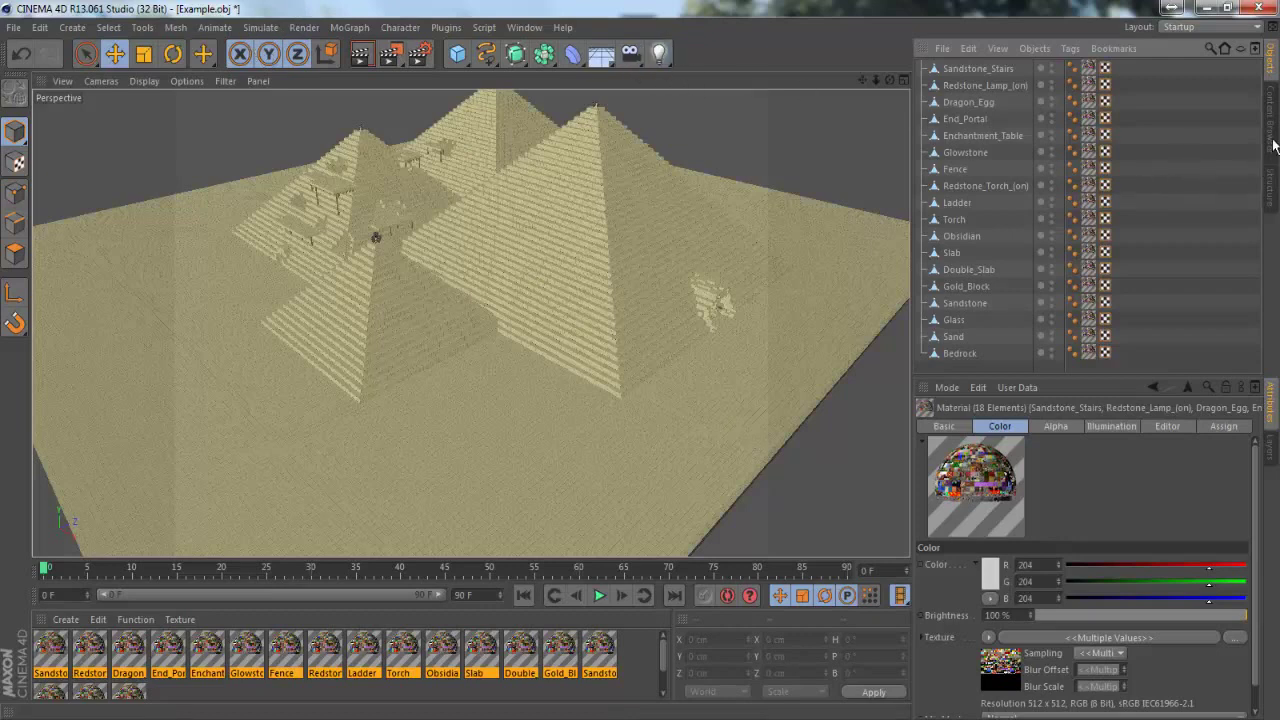
Add a Light and move it high above and to one side of the pyramids (X 6716, Y 4651, Z -5778 cm).
click(670, 64)
click(816, 128)
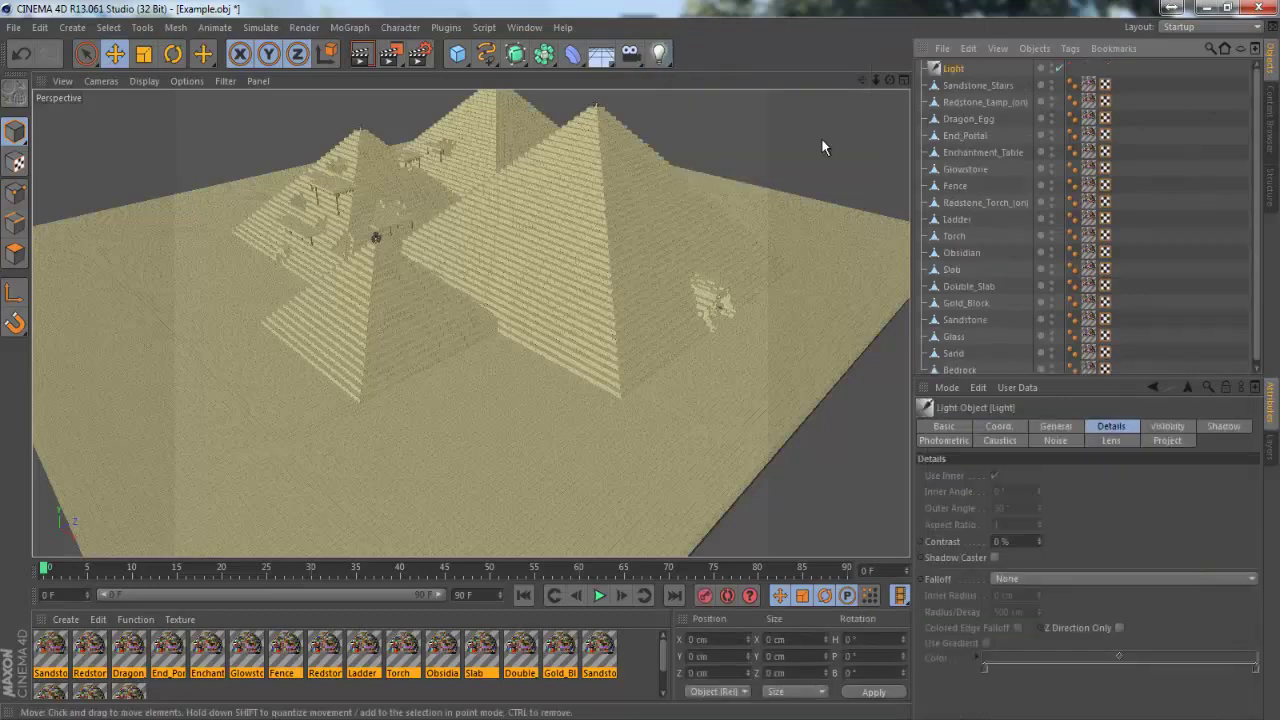
drag(560, 296, 869, 170)
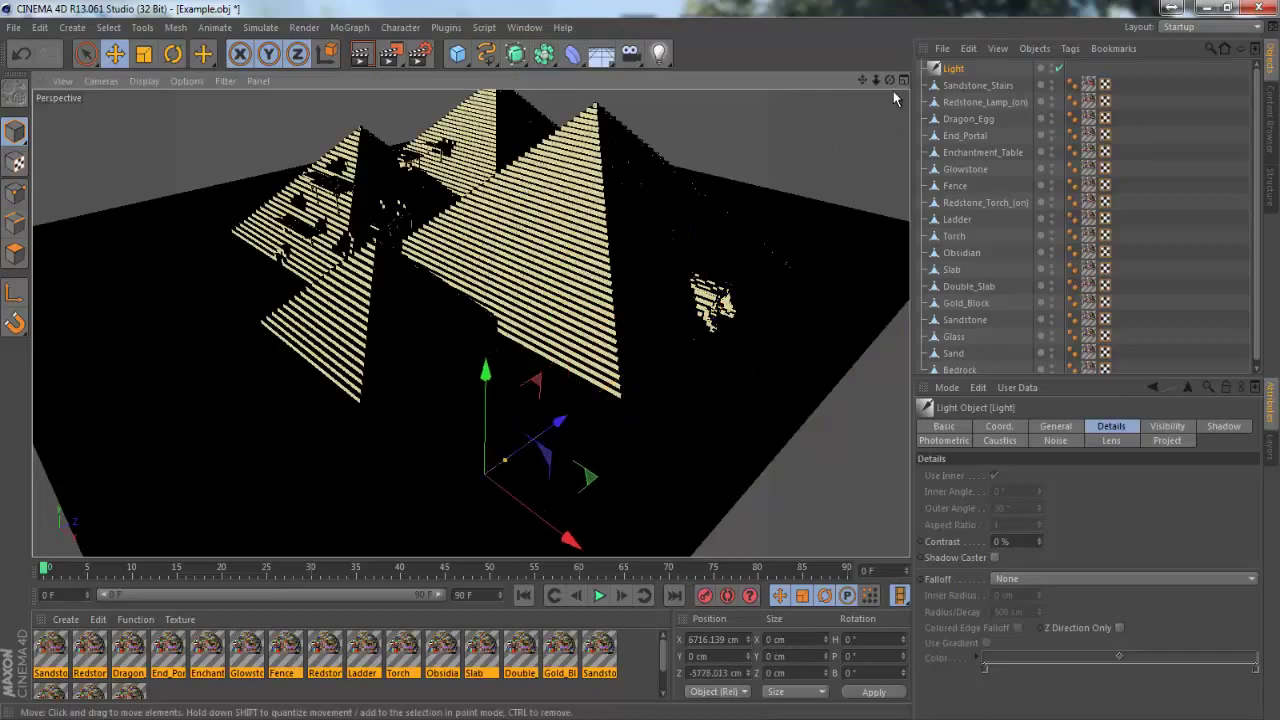
scroll(651, 366, down, 8)
scroll(637, 368, down, 3)
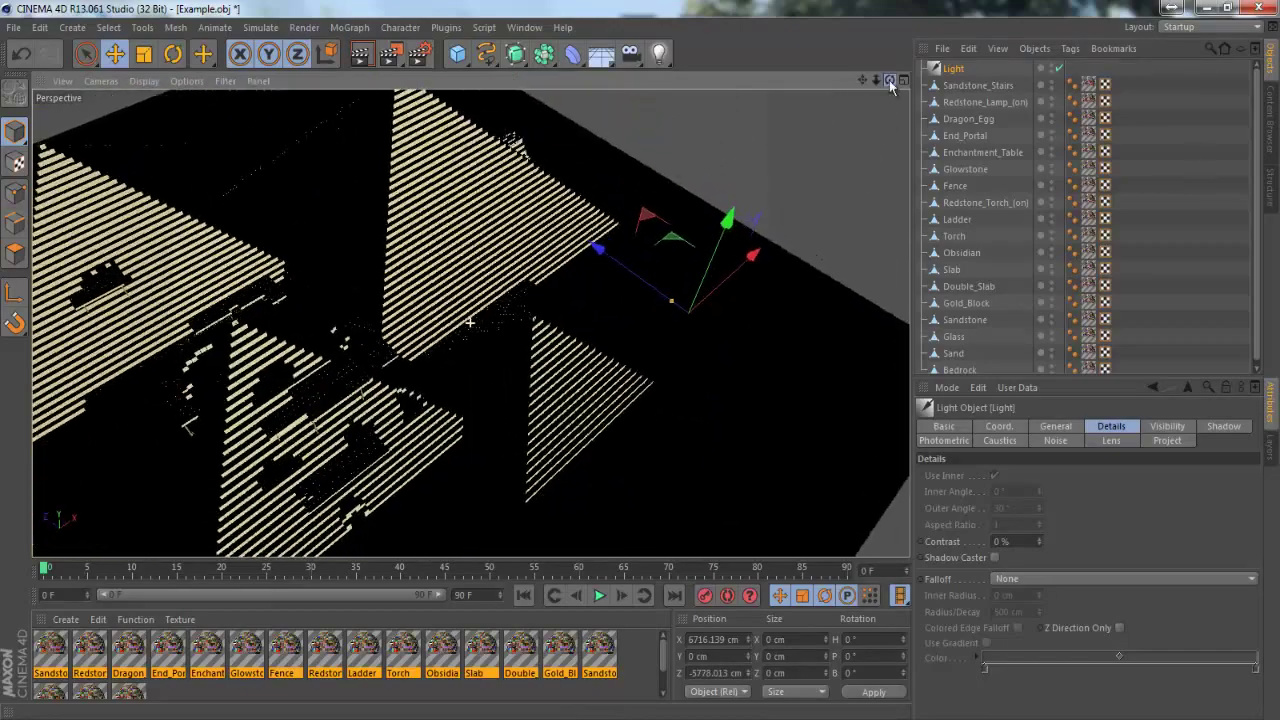
mouse_move(640, 366)
mouse_down()
mouse_move(644, 351)
mouse_move(640, 361)
mouse_up()
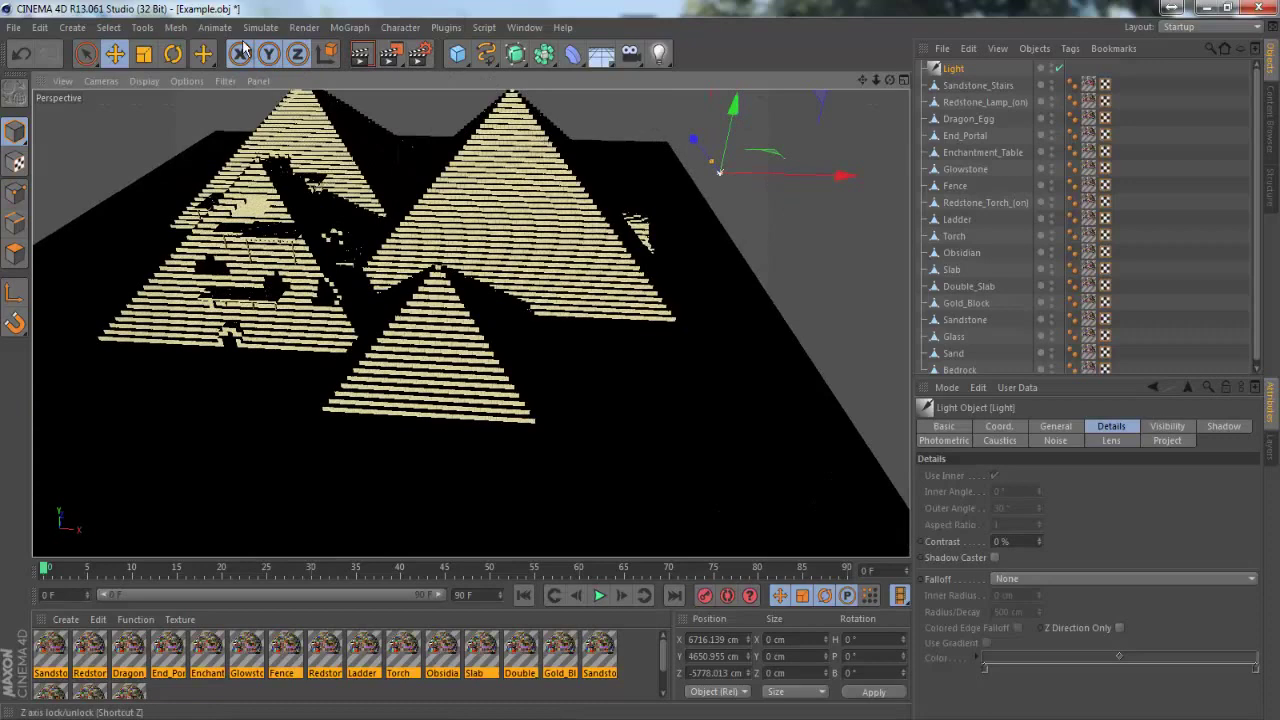
Rotate the light to H 38.75°, P −27.688°, B −10.101° so it shines down on the pyramids.
key(r)
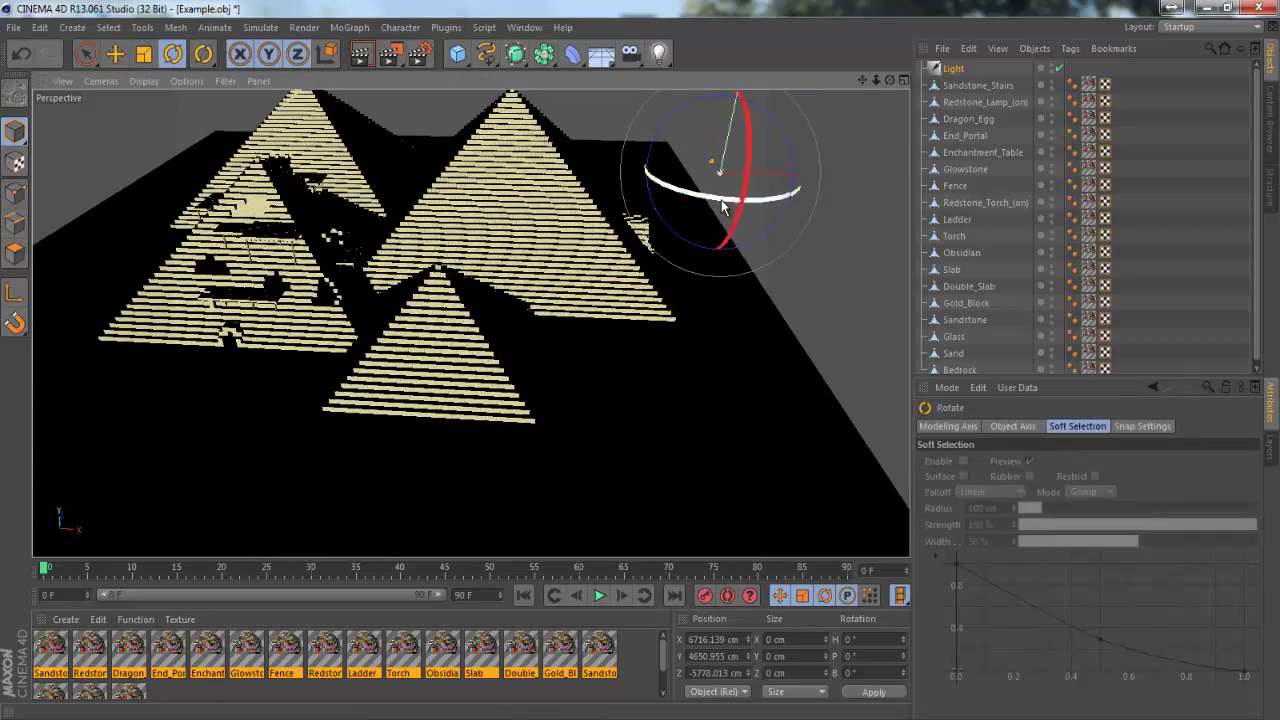
mouse_move(740, 207)
mouse_down()
mouse_move(797, 200)
mouse_move(793, 164)
mouse_up()
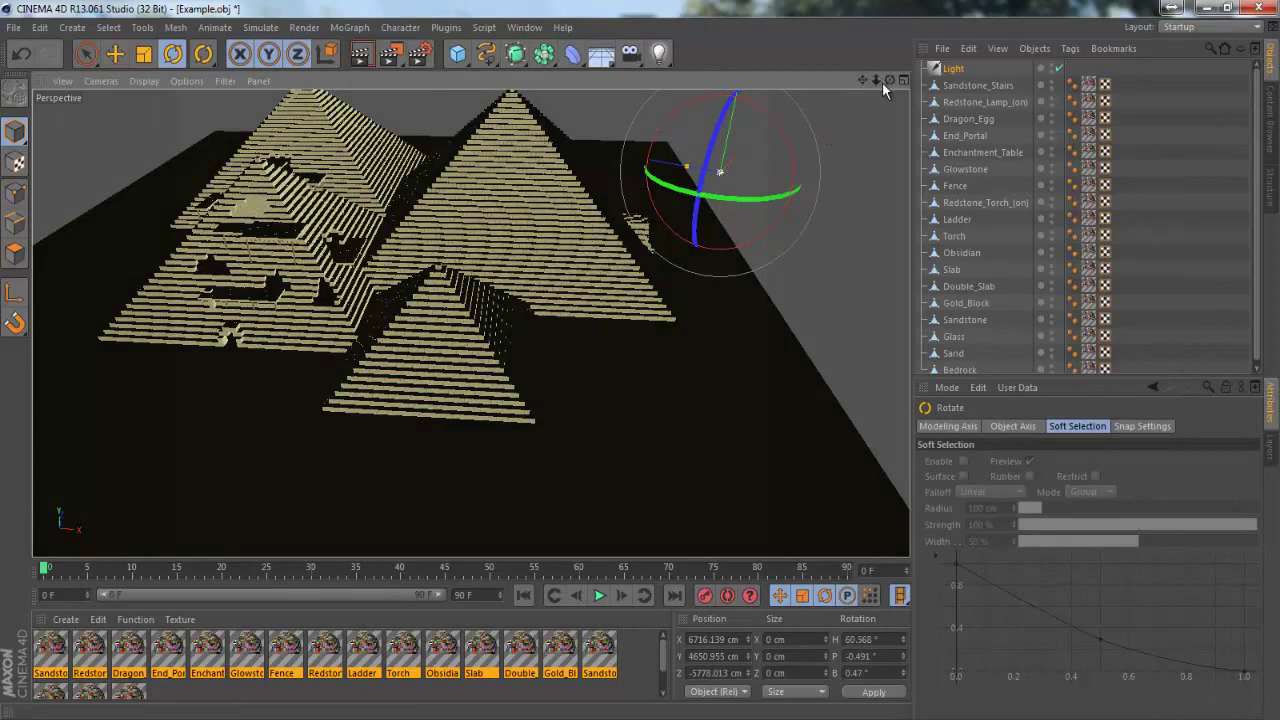
mouse_move(886, 80)
mouse_down()
mouse_move(631, 366)
mouse_move(895, 78)
mouse_up()
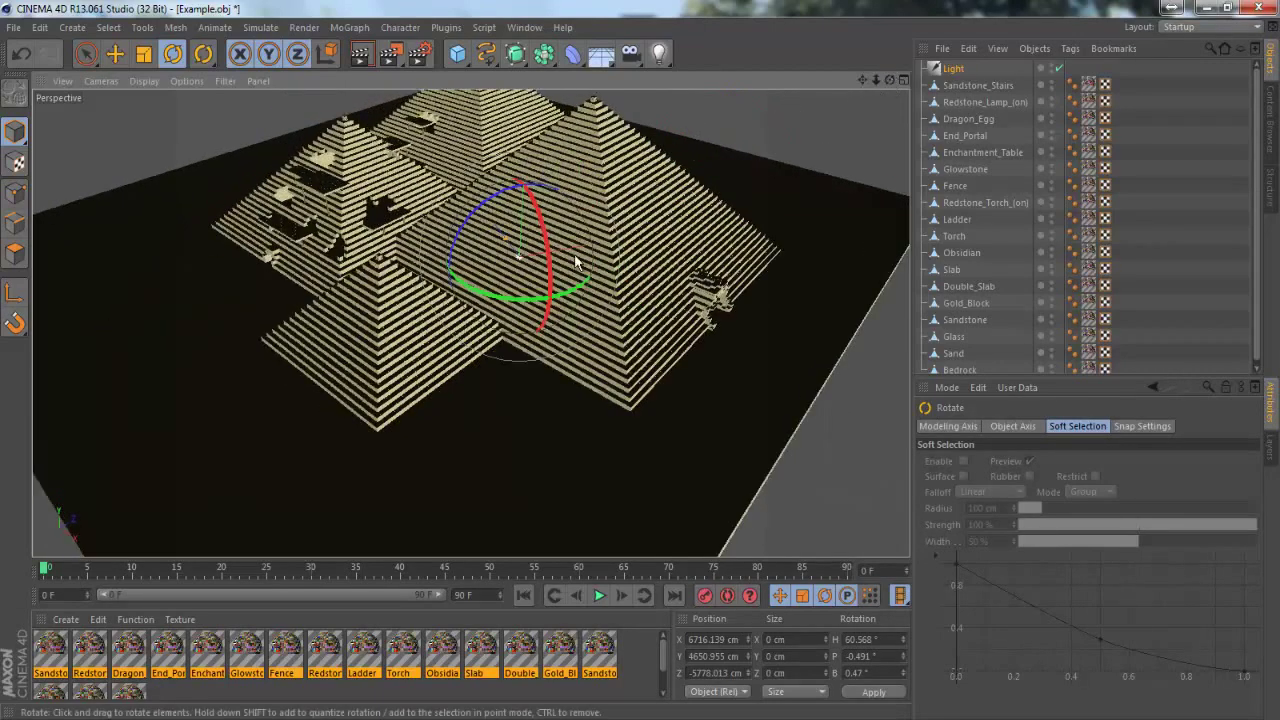
drag(552, 278, 546, 232)
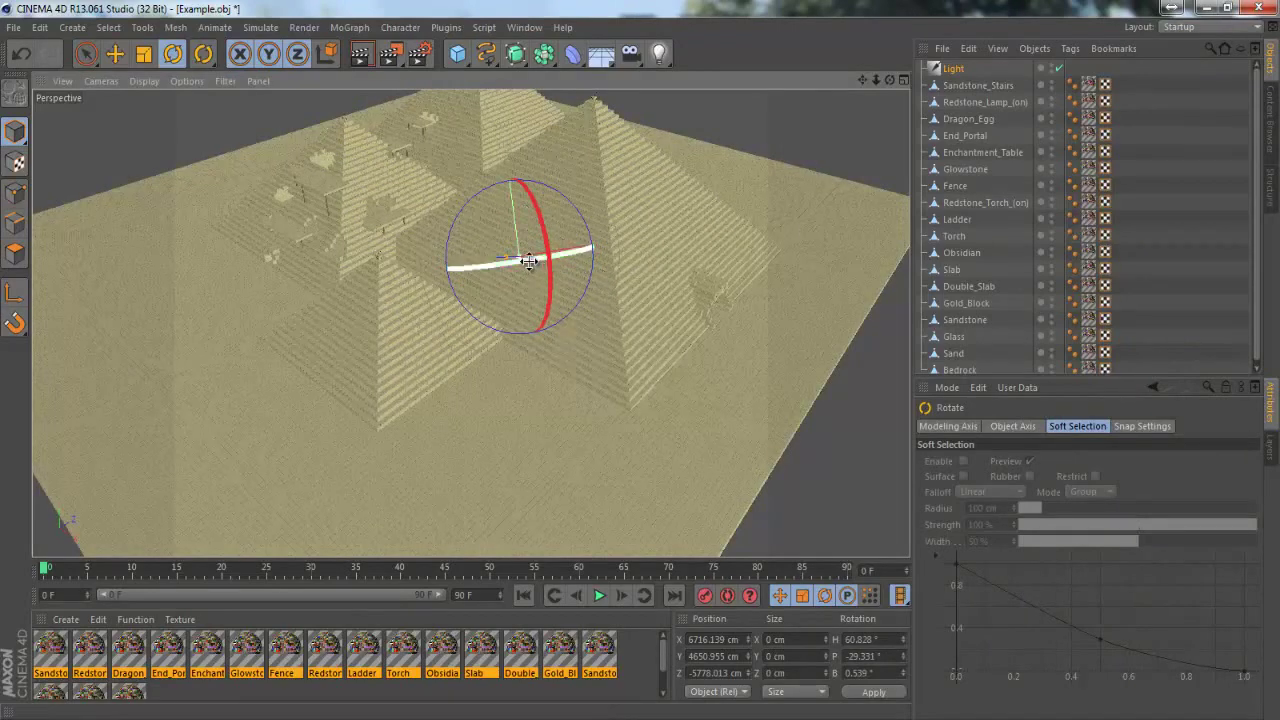
drag(530, 261, 494, 279)
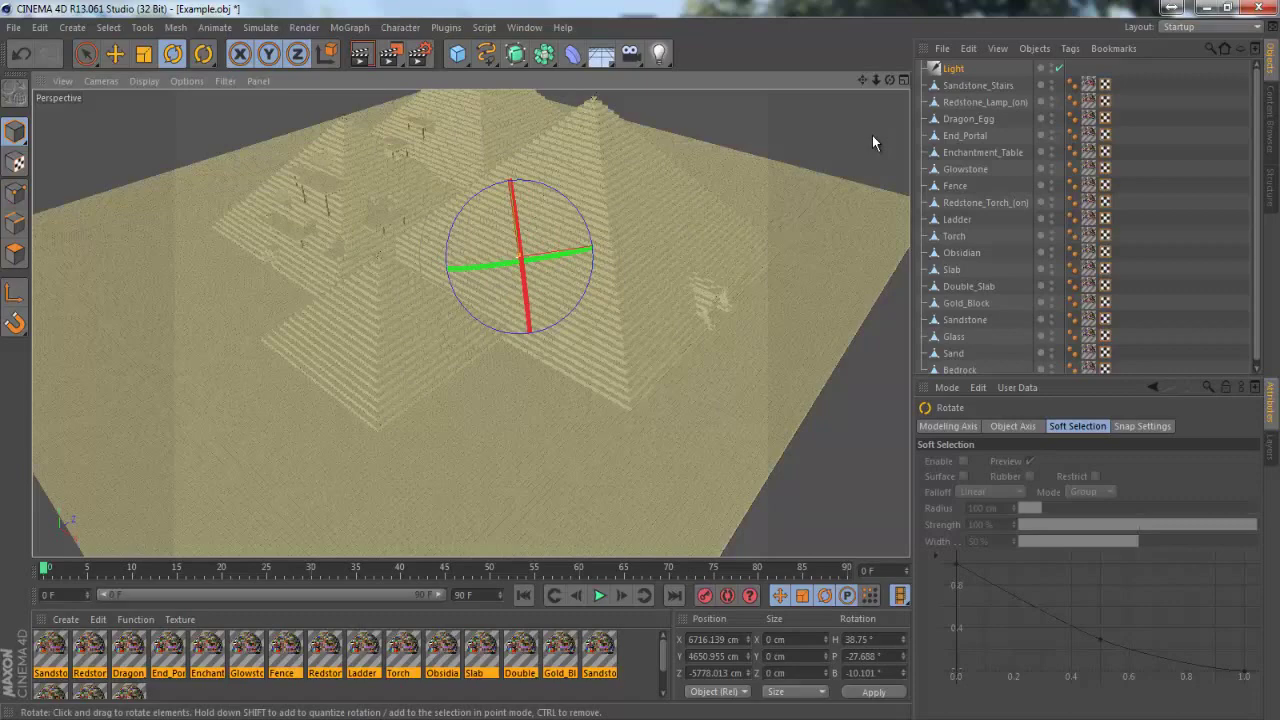
drag(881, 81, 511, 298)
scroll(480, 287, up, 10)
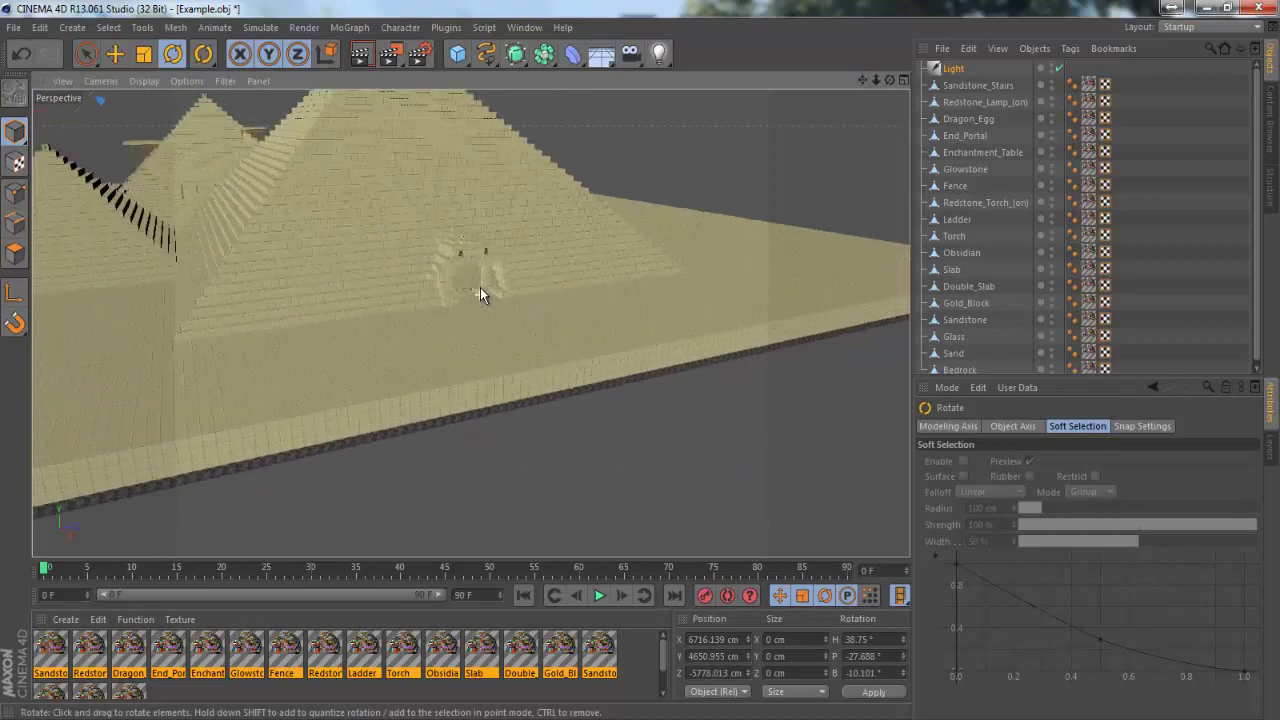
scroll(479, 286, up, 10)
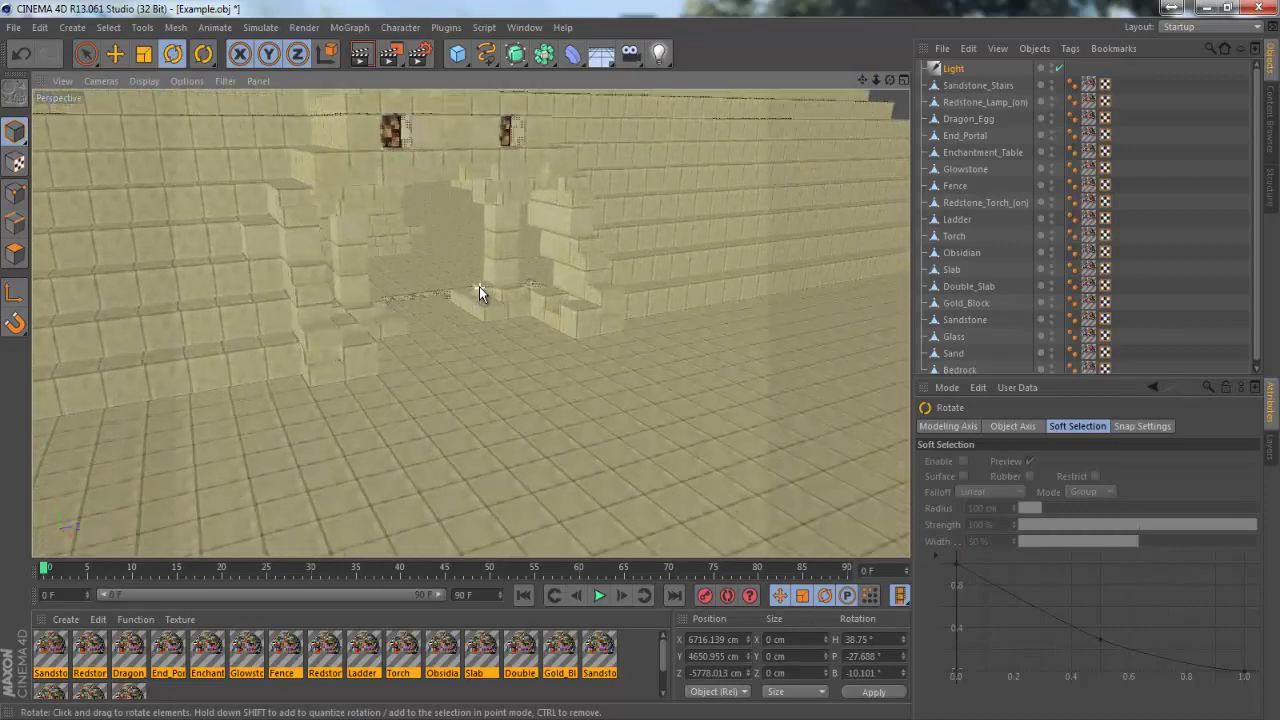
drag(864, 85, 690, 335)
Set the light's colour to a warm 255/238/225 tint.
click(955, 68)
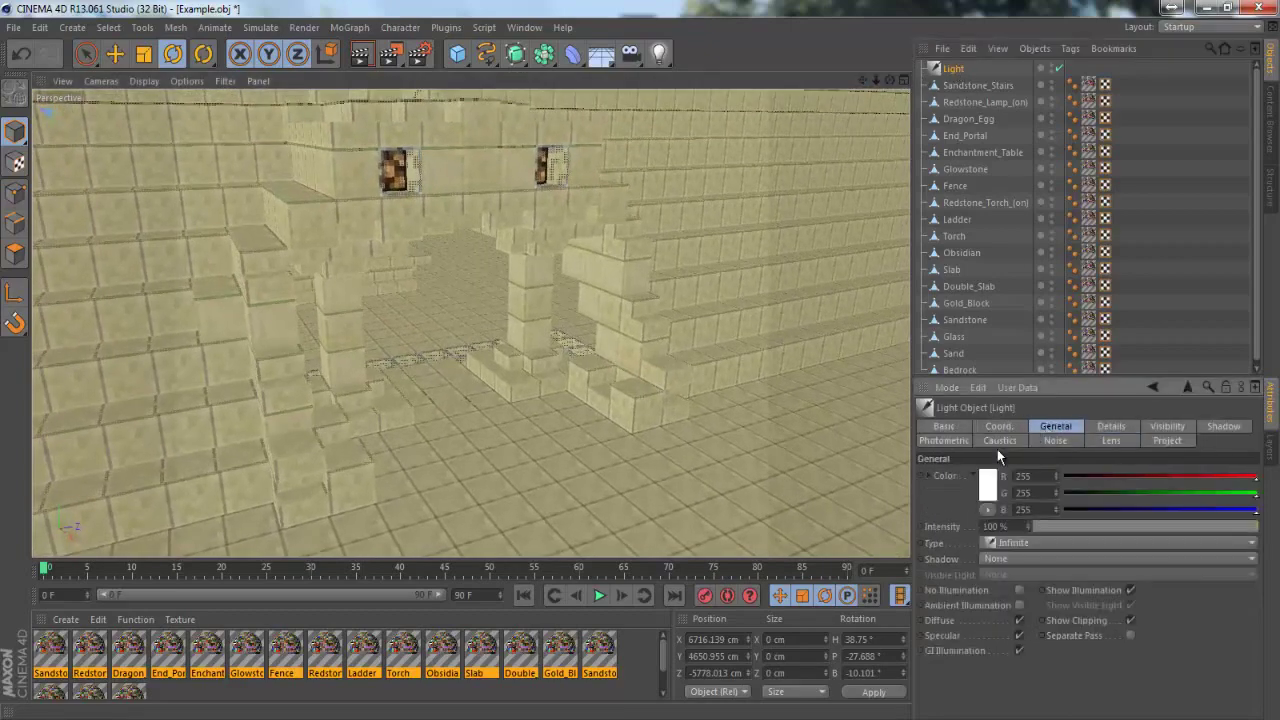
click(987, 480)
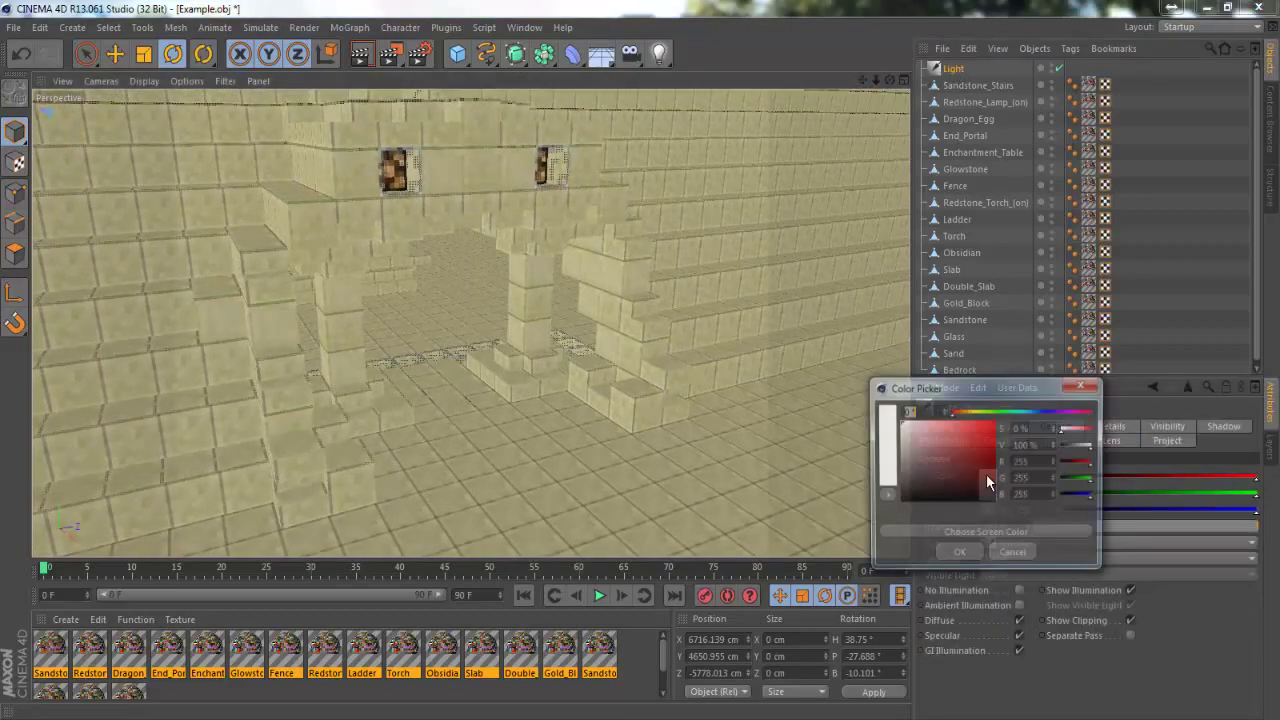
click(962, 411)
drag(925, 440, 908, 415)
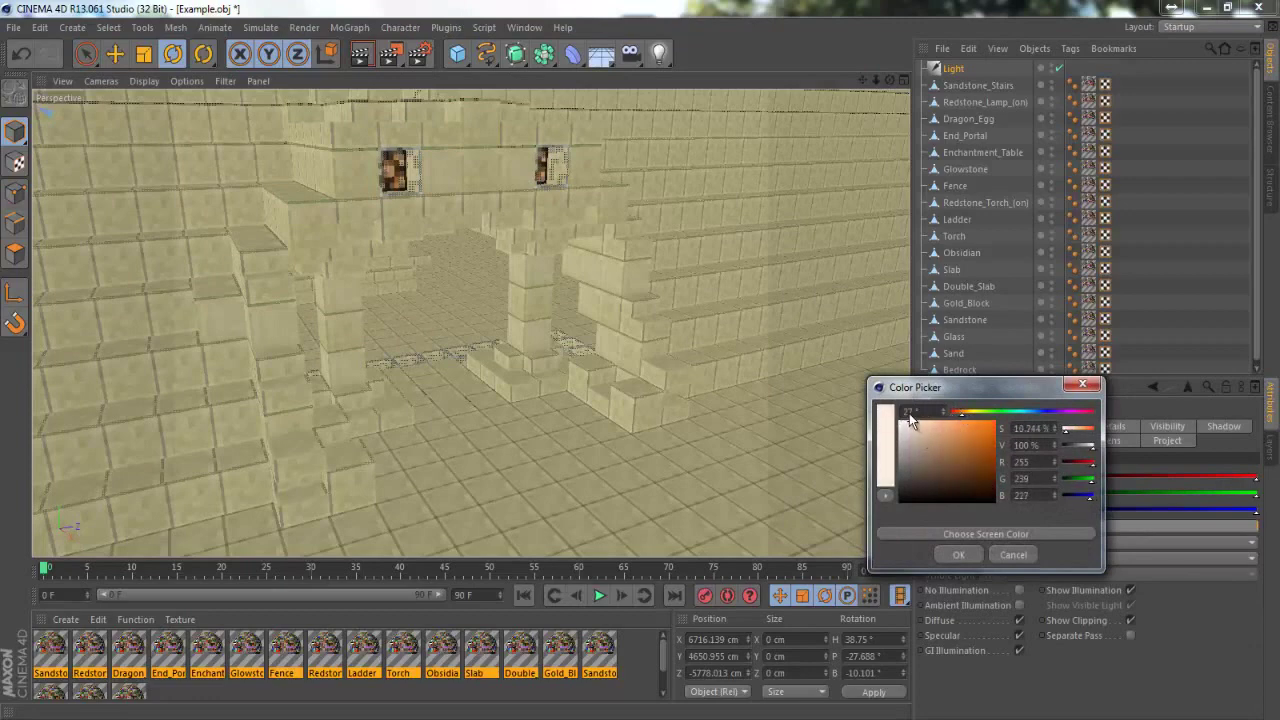
click(956, 554)
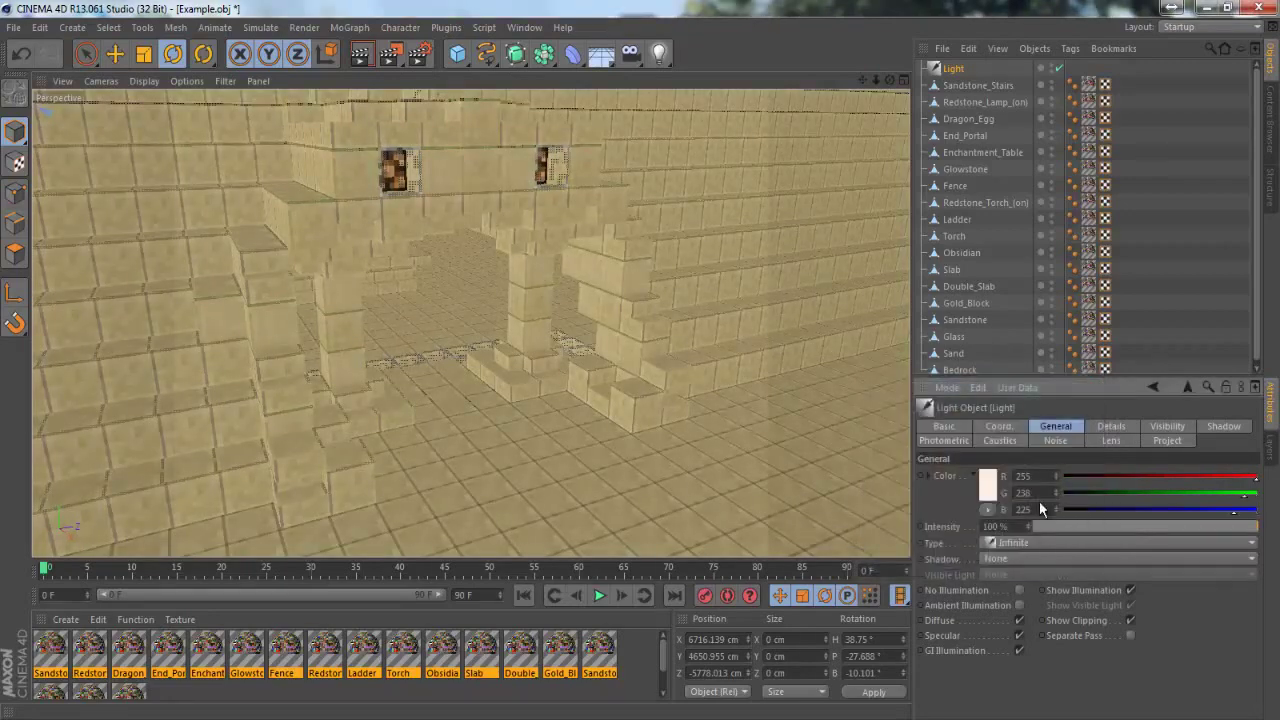
Give the light Shadow Maps (Soft) shadows and review its other settings tabs.
click(1035, 557)
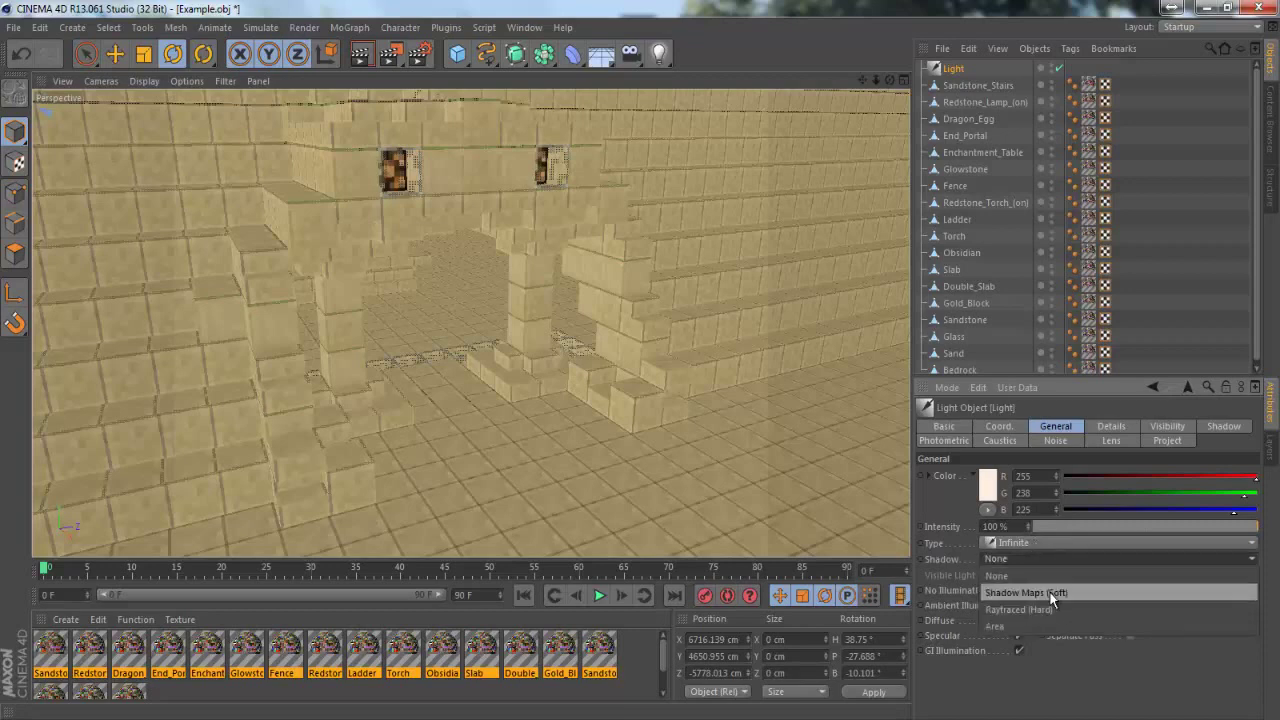
click(1093, 601)
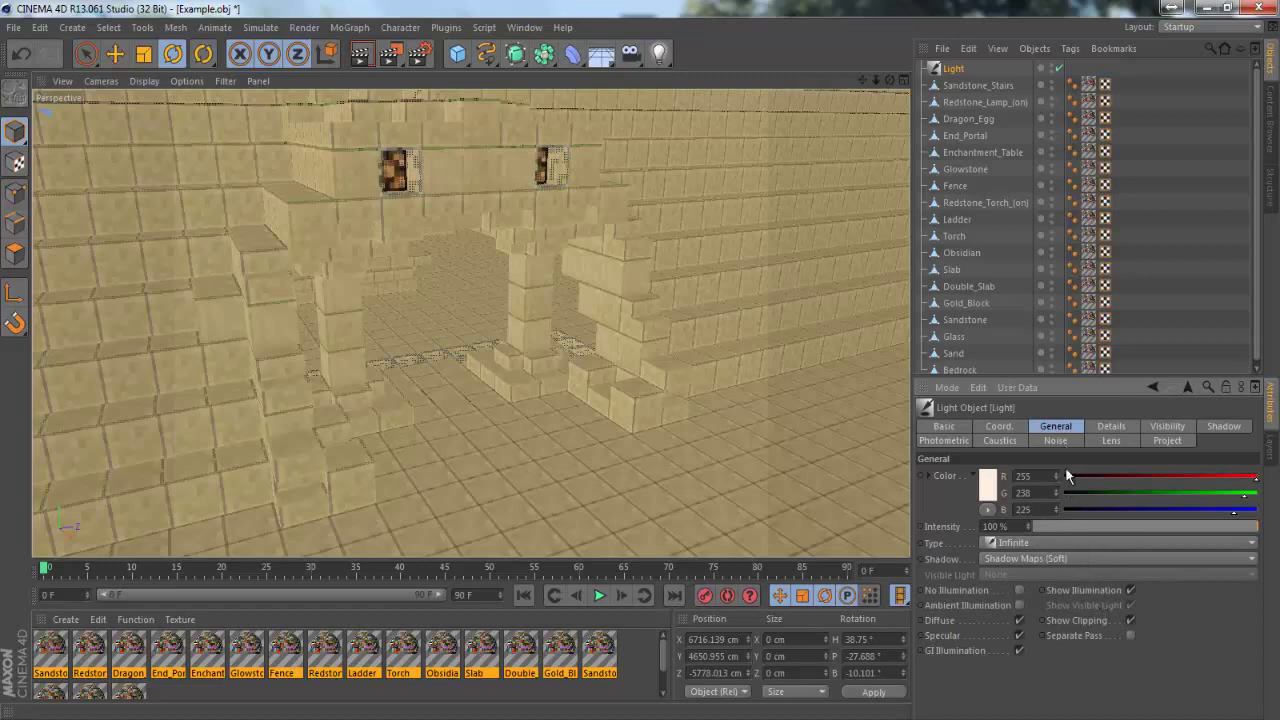
click(1123, 426)
click(1166, 426)
click(1214, 427)
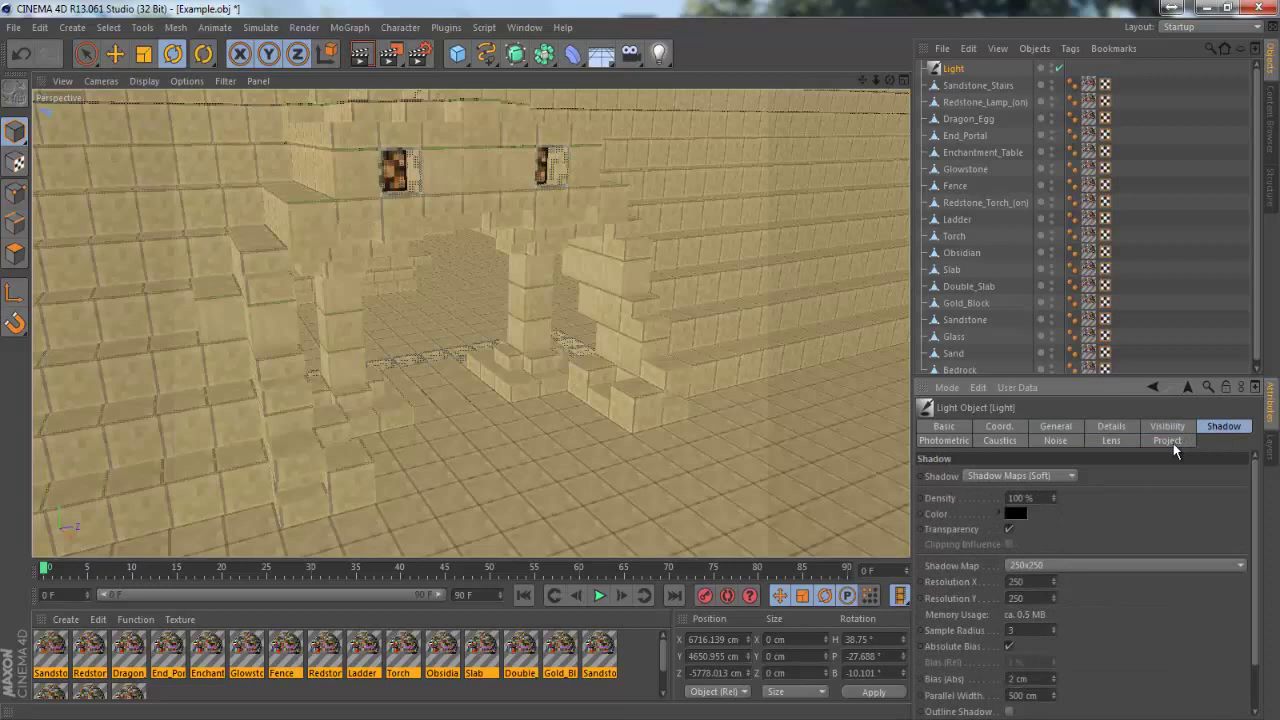
click(1170, 443)
click(950, 442)
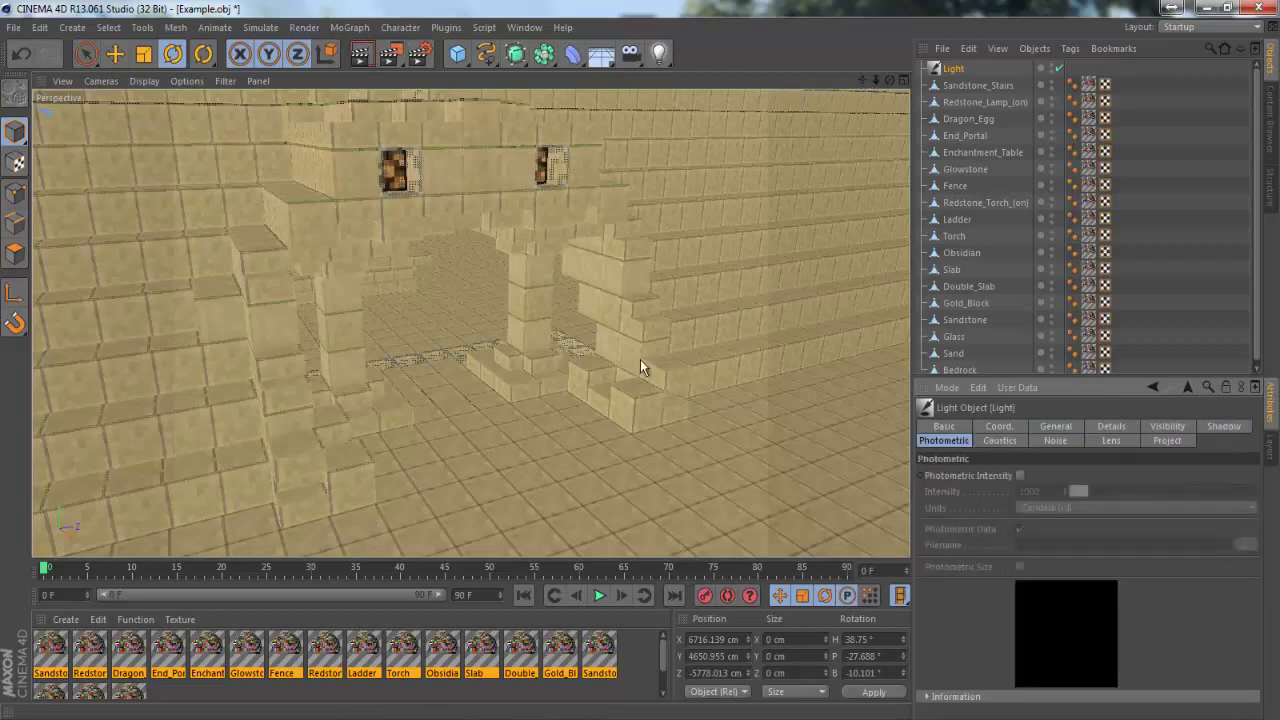
Test-render the scene in the viewport, then bring up the Render Settings.
click(363, 55)
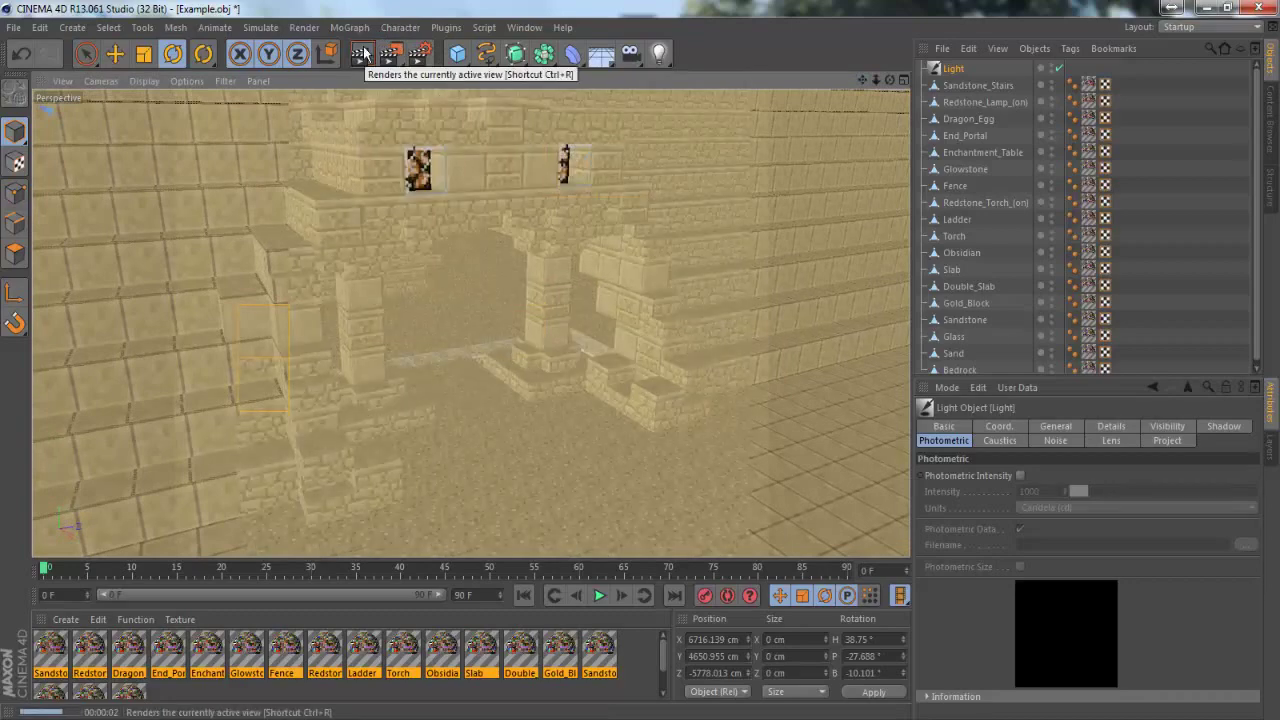
click(963, 69)
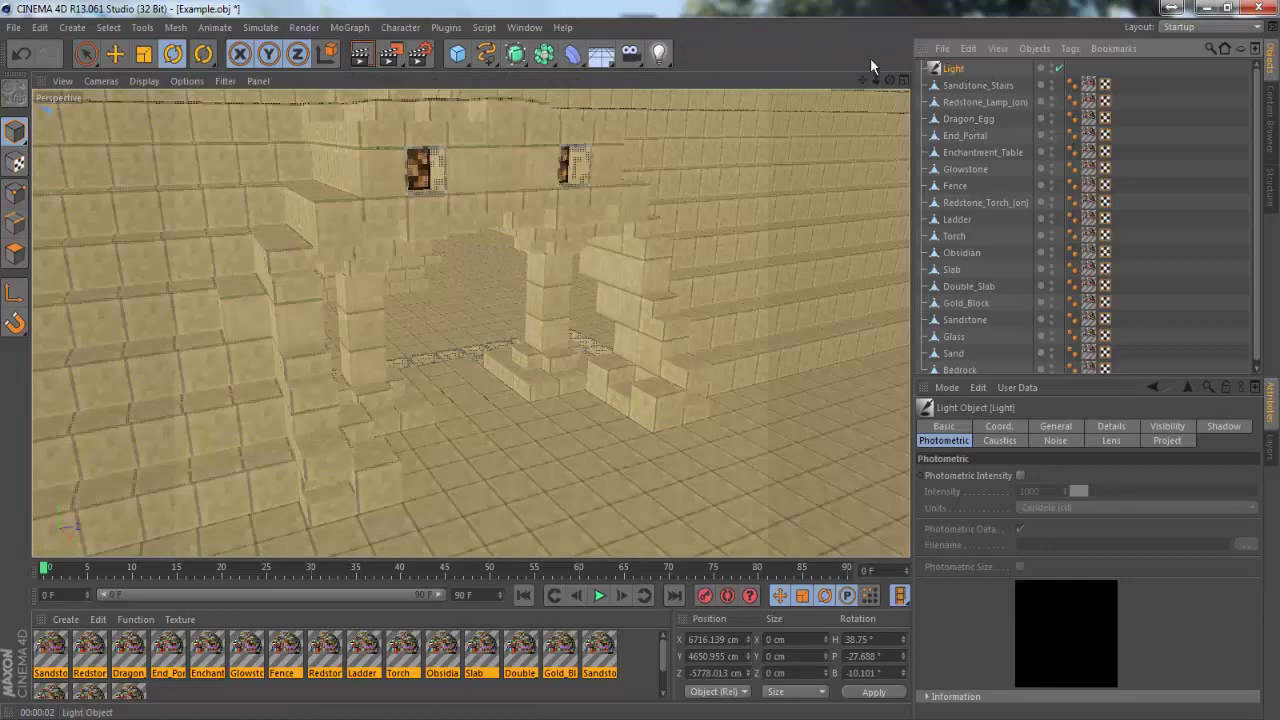
click(420, 54)
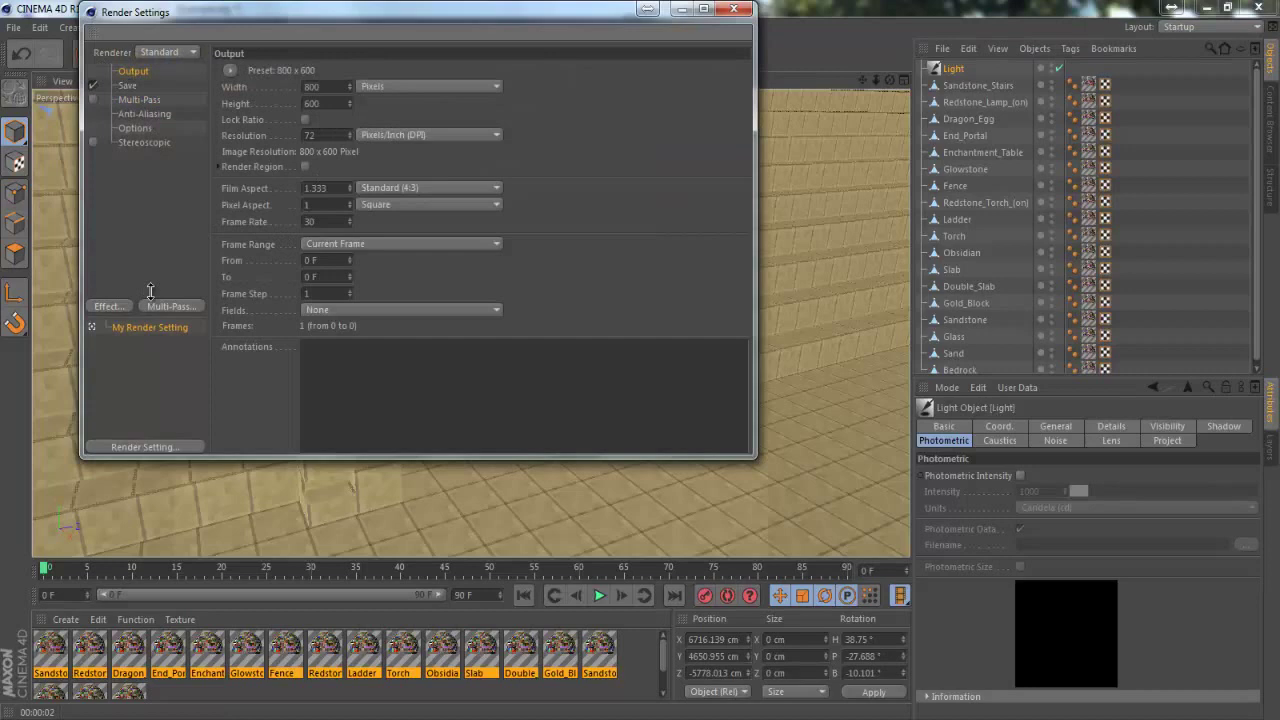
Add Ambient Occlusion and Global Illumination render effects.
click(112, 306)
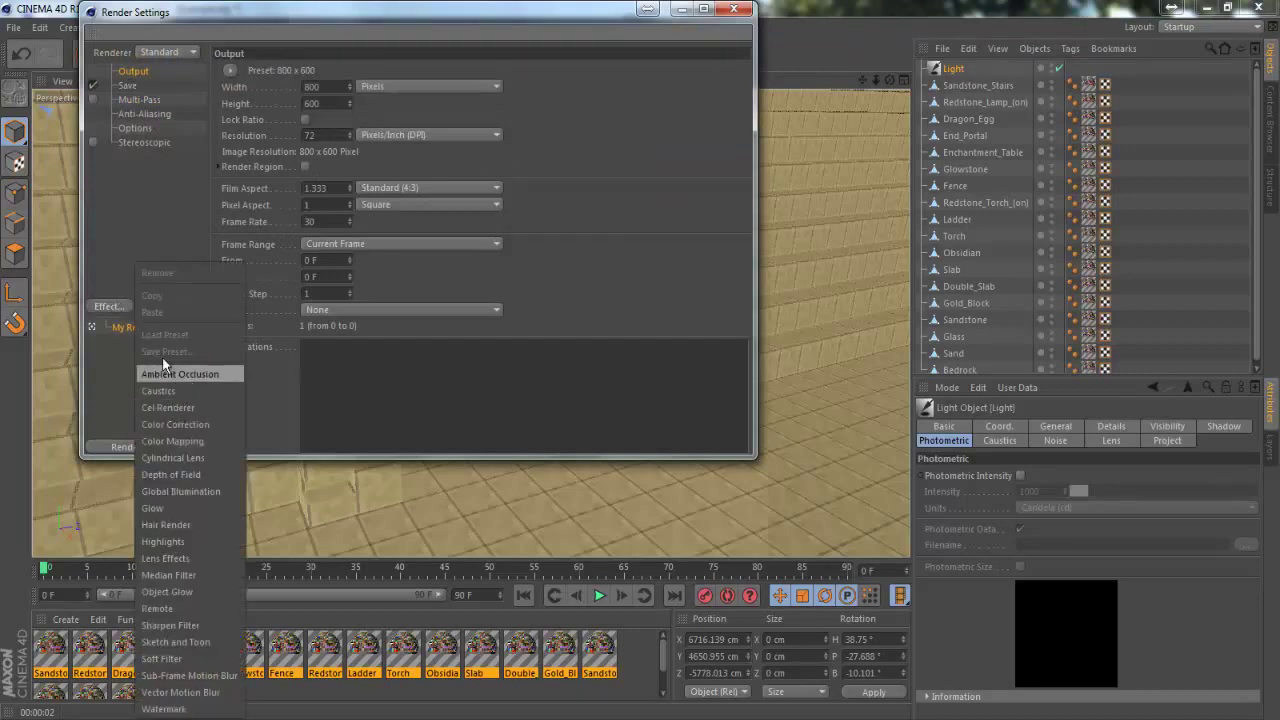
click(165, 373)
click(100, 306)
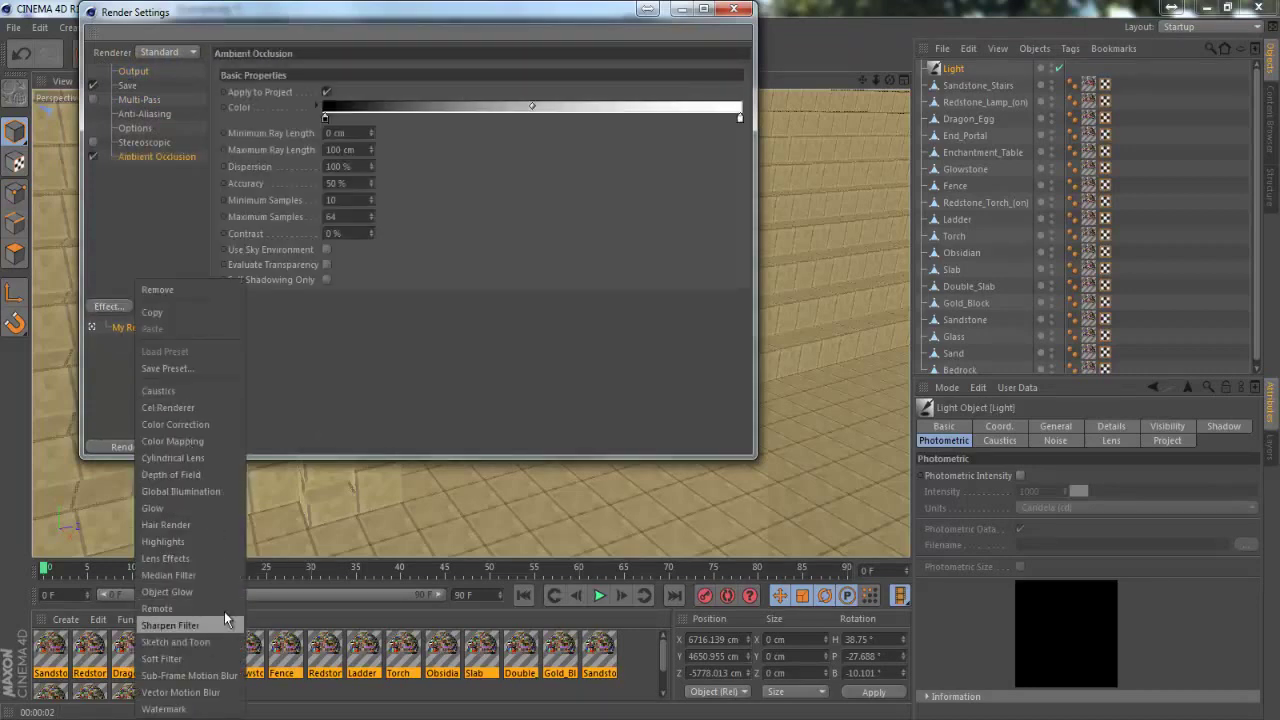
click(220, 491)
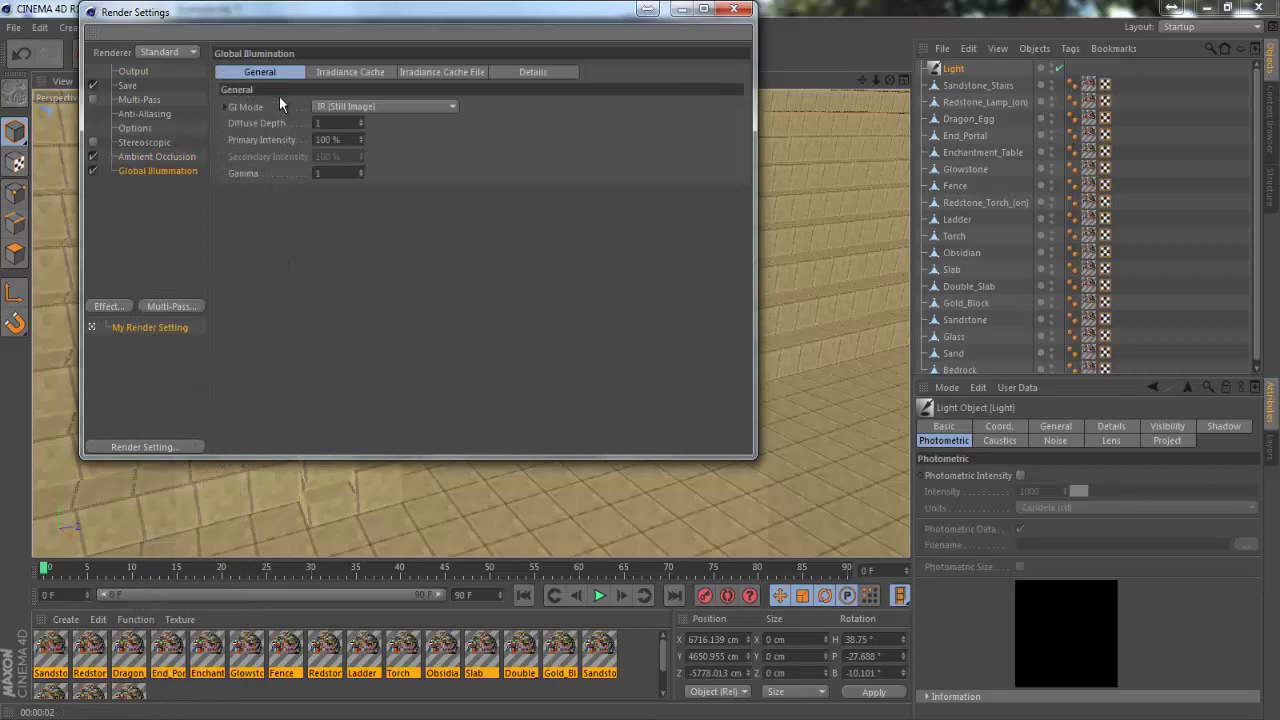
Set GI mode to IR + QMC (Still Image) with Low stochastic samples and Low record density.
click(338, 107)
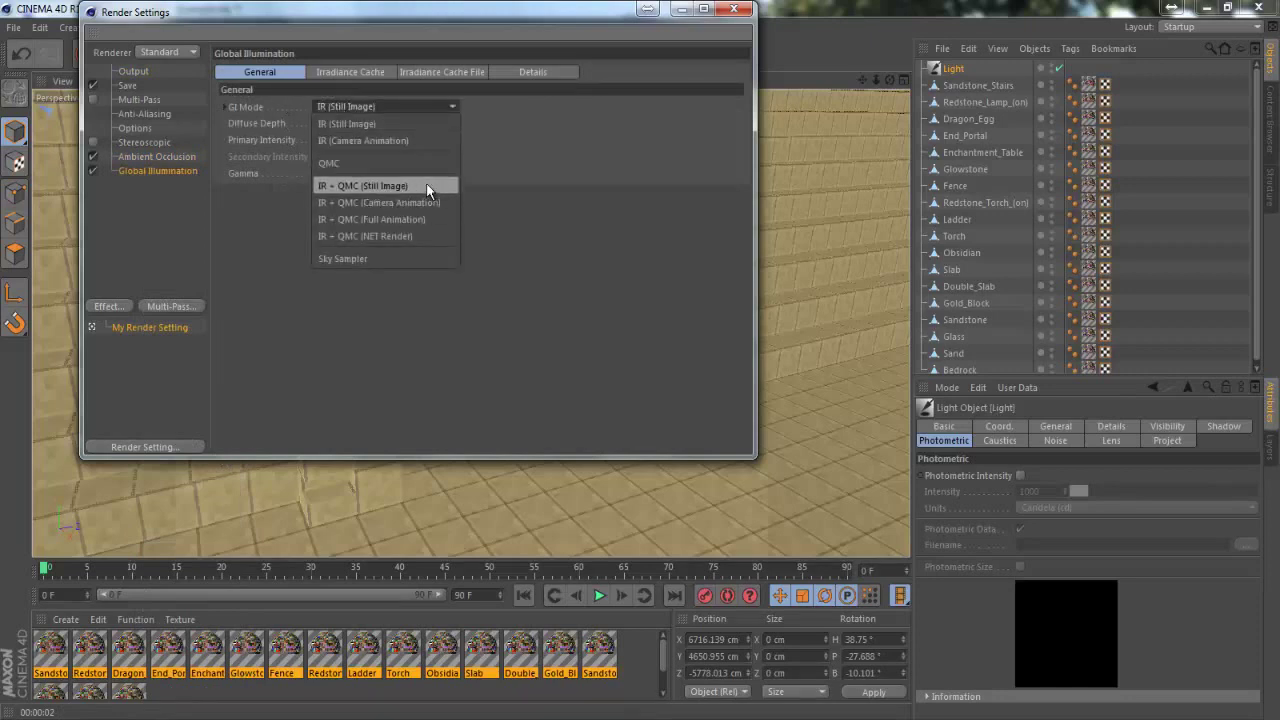
click(426, 186)
click(340, 71)
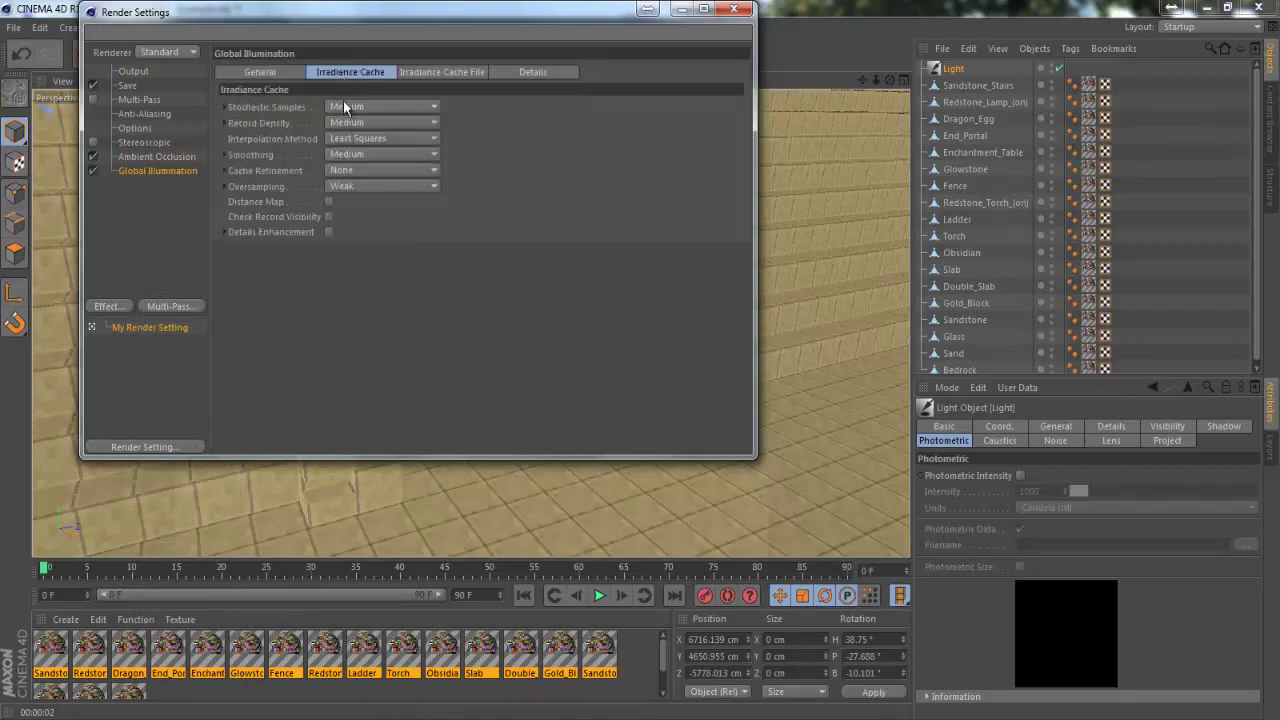
click(350, 106)
click(368, 138)
click(372, 123)
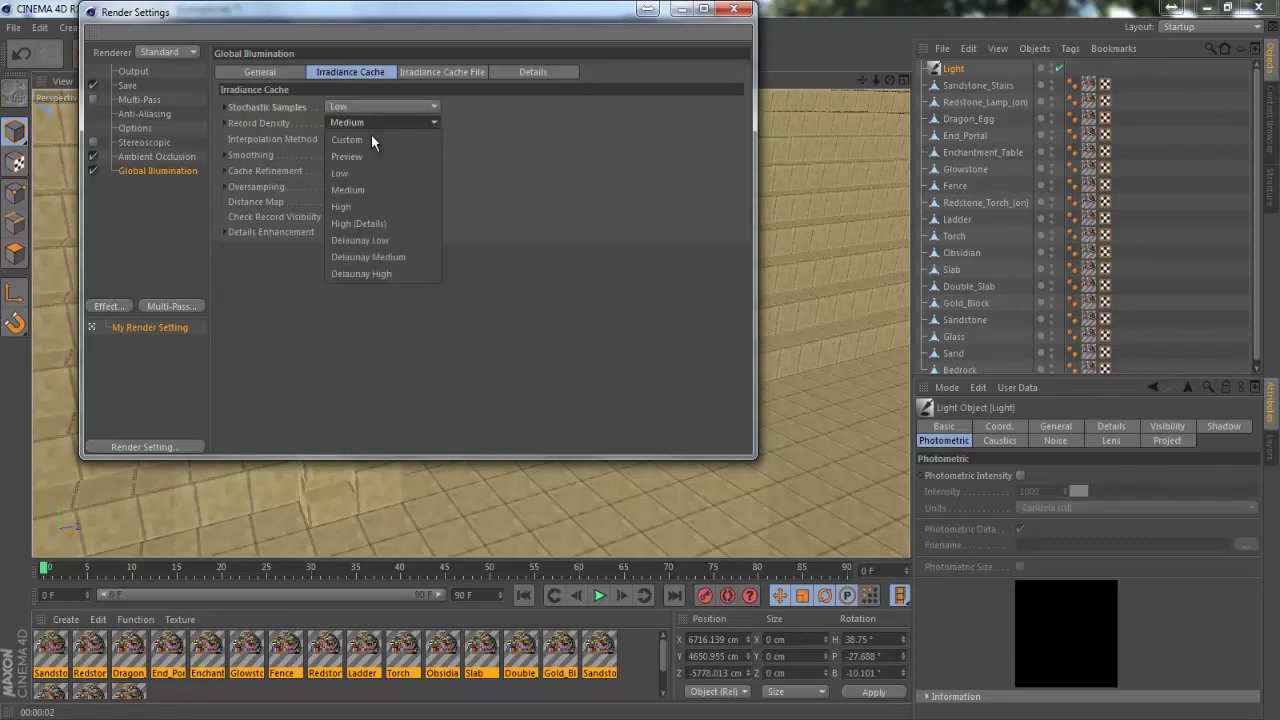
click(375, 175)
Set anti-aliasing quality to Best.
click(160, 157)
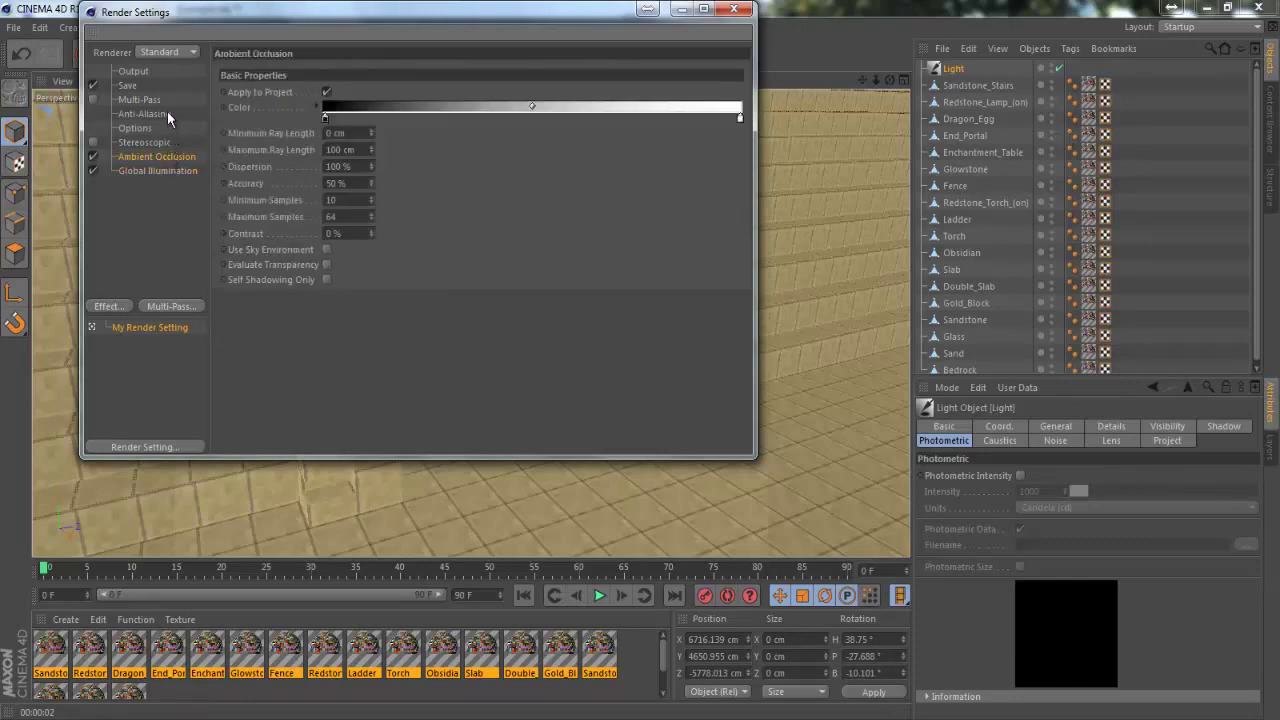
click(166, 112)
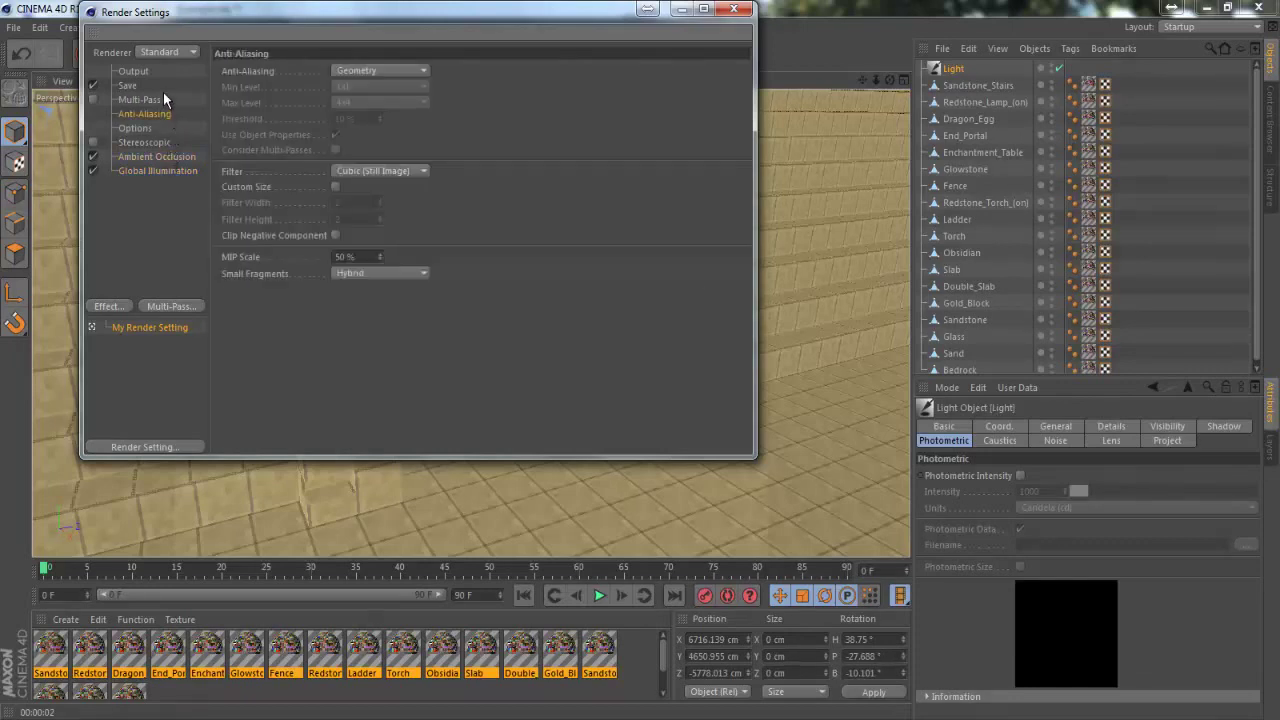
click(341, 70)
click(368, 119)
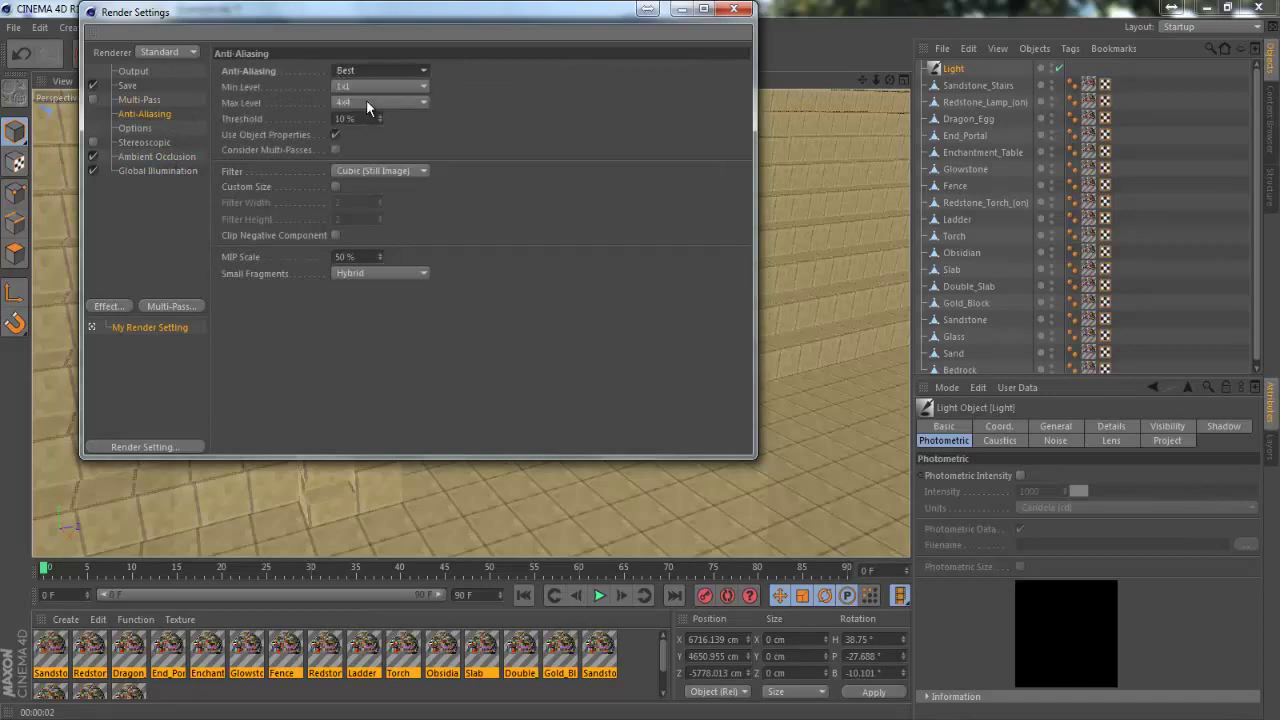
Set the output size to 1280 × 720 pixels and close Render Settings.
click(145, 86)
click(131, 72)
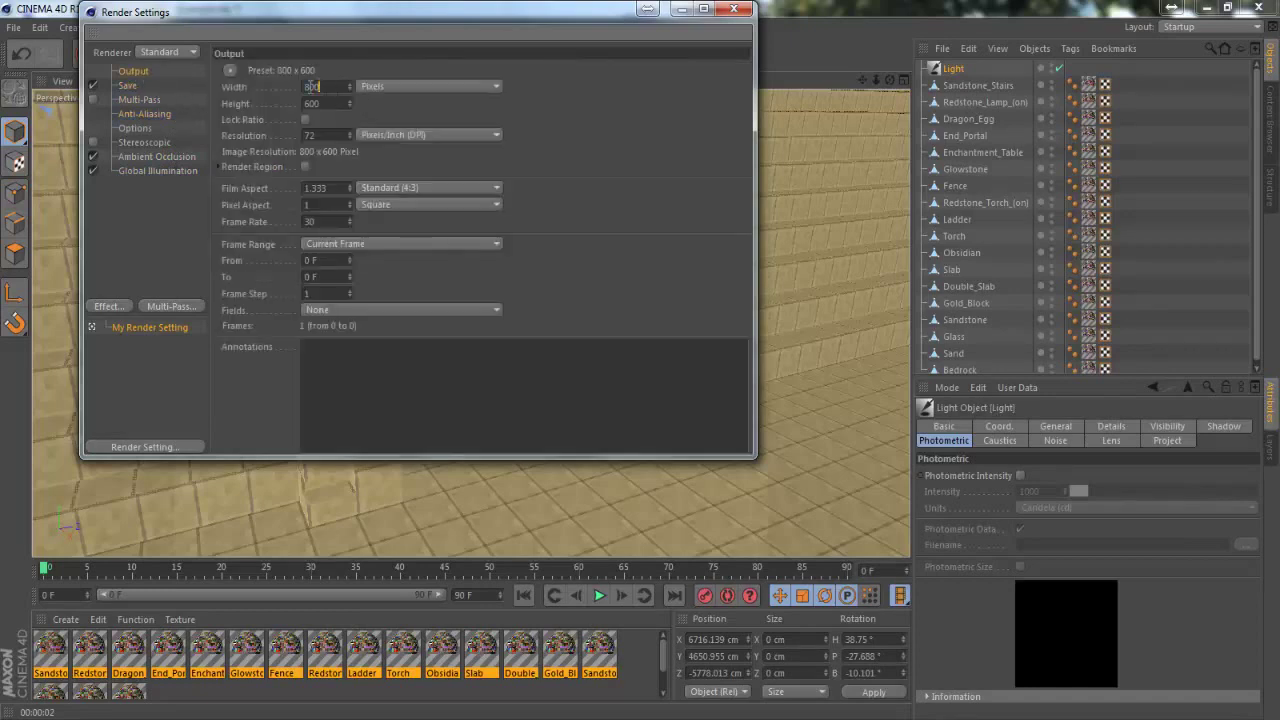
text(1280)
key(Tab)
text(720)
key(Return)
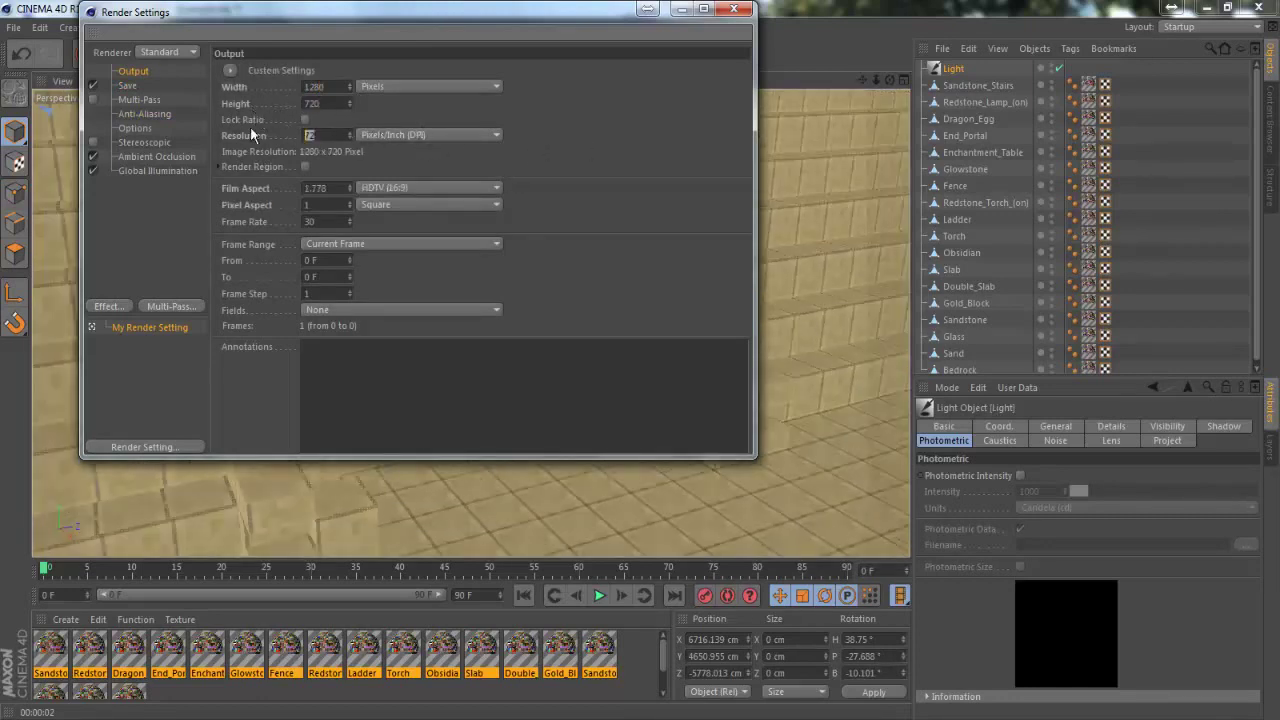
text(300)
click(137, 99)
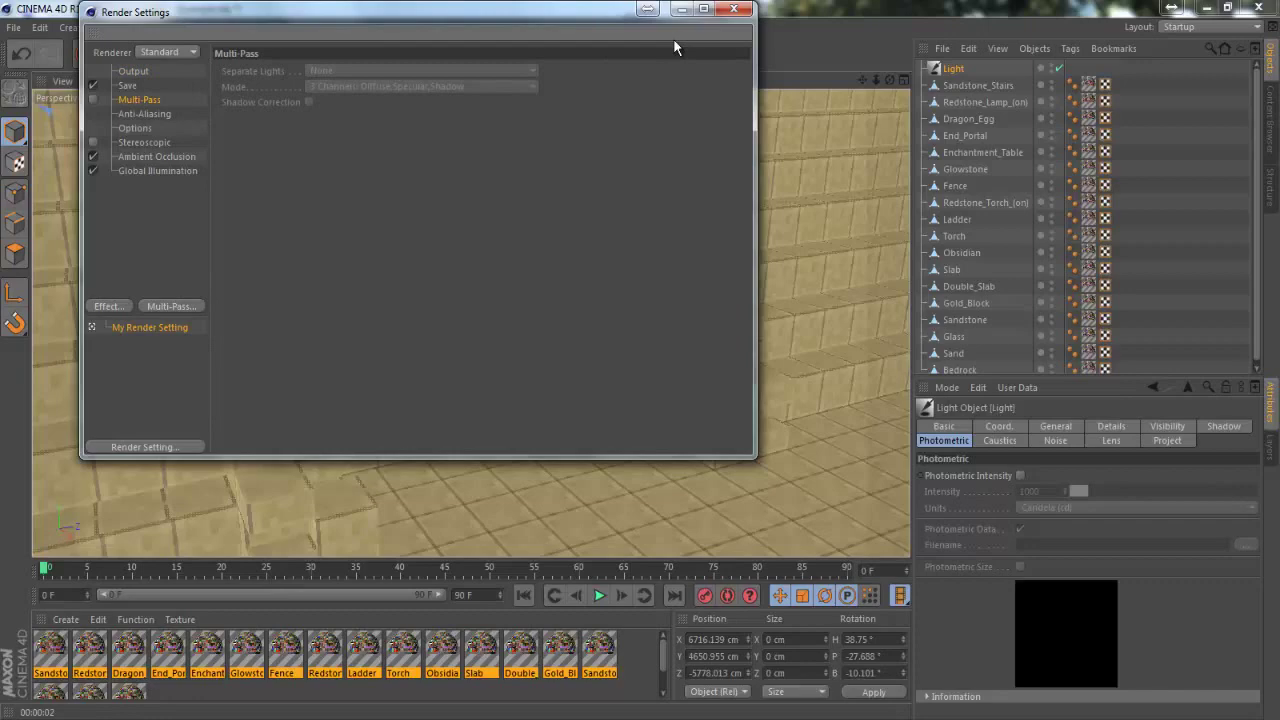
click(734, 9)
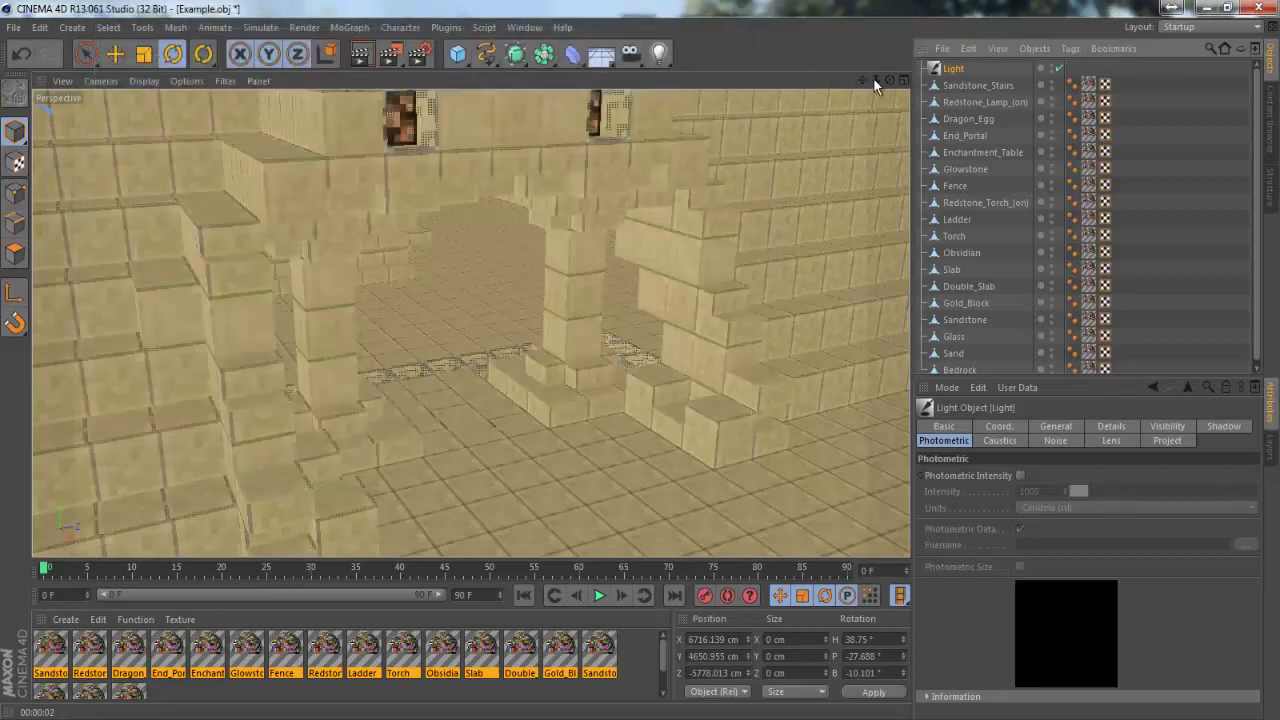
Test-render the scene in the viewport and select the Light object.
scroll(640, 362, down, 5)
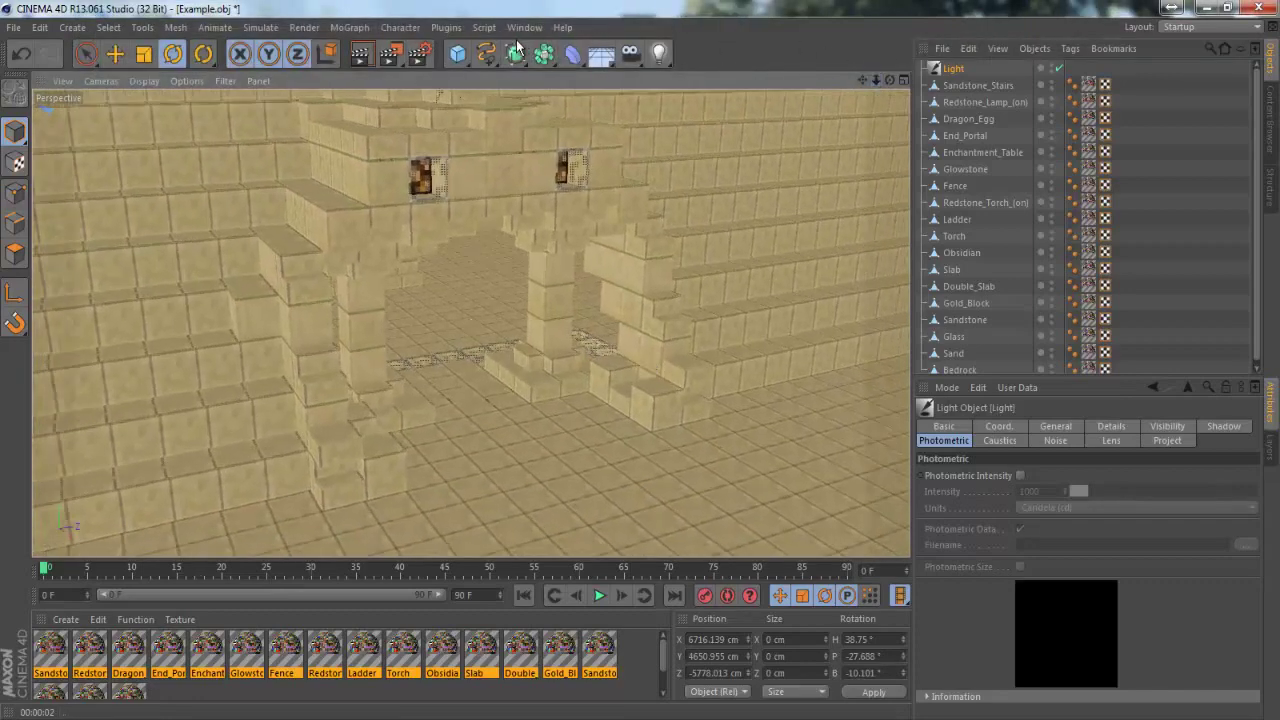
click(362, 58)
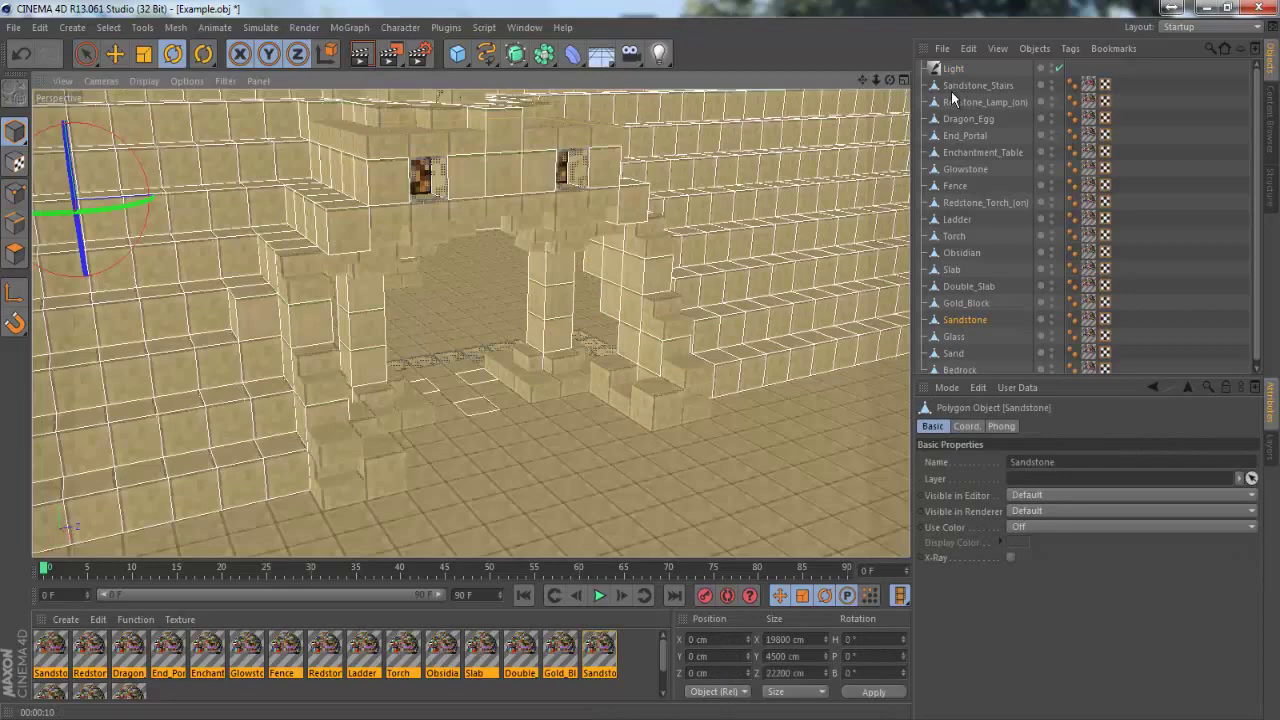
click(958, 69)
Switch the light's shadow to Raytraced (Hard) and render the viewport again.
click(1034, 424)
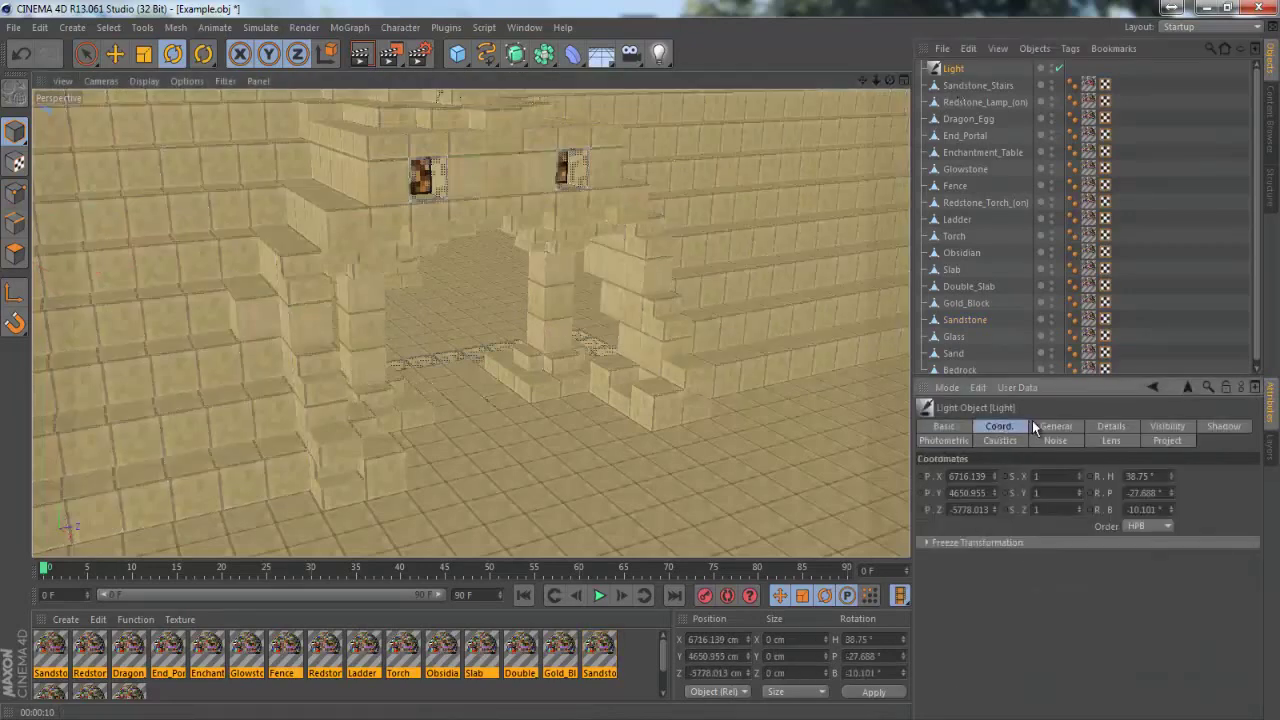
click(1068, 560)
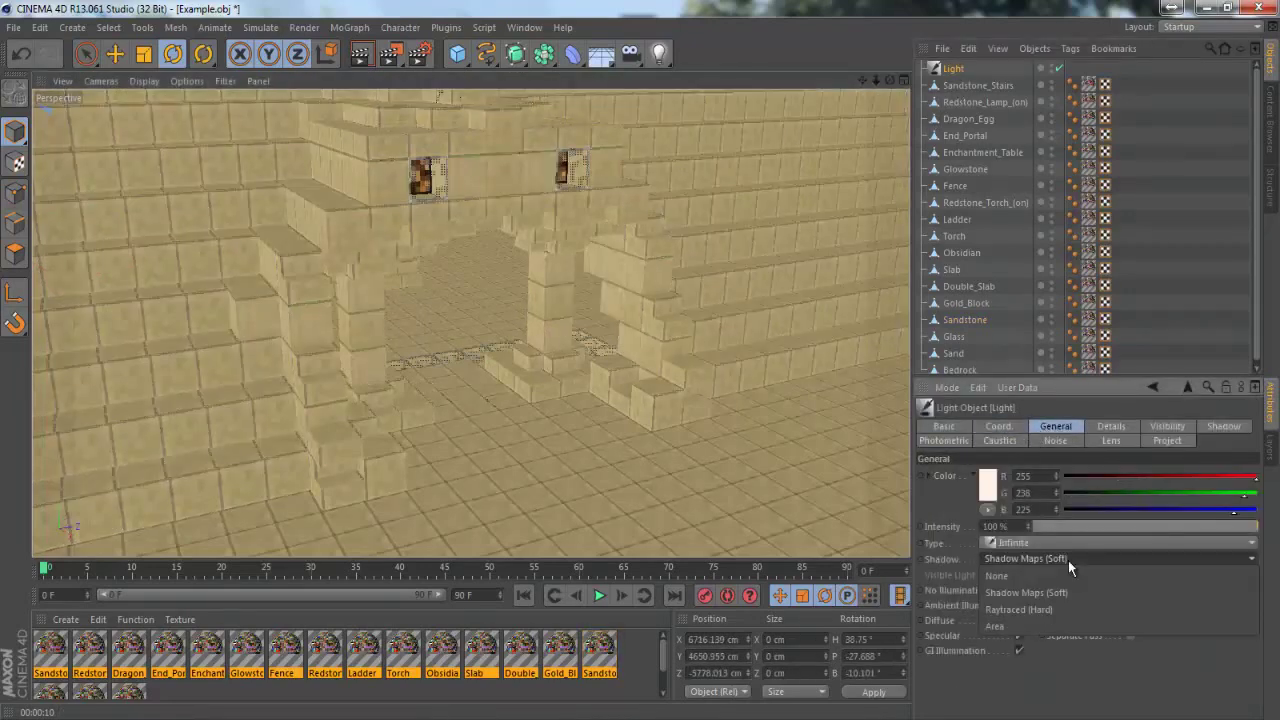
click(1069, 614)
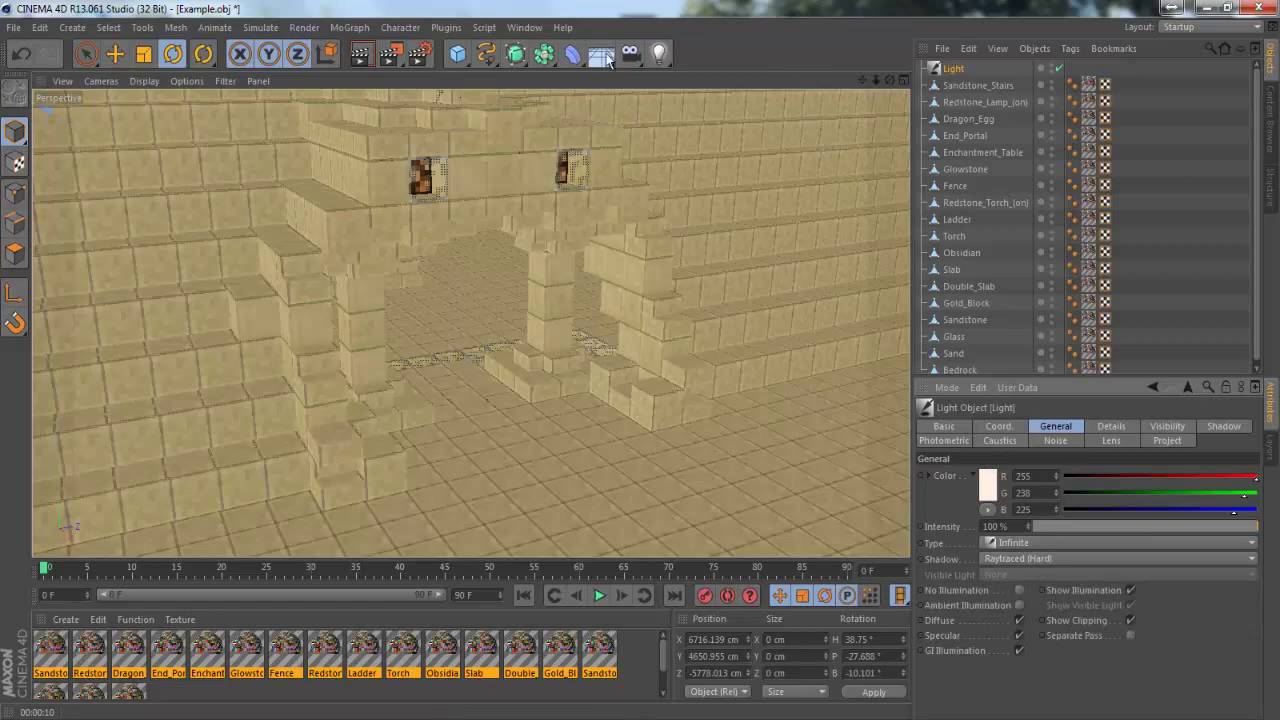
click(358, 52)
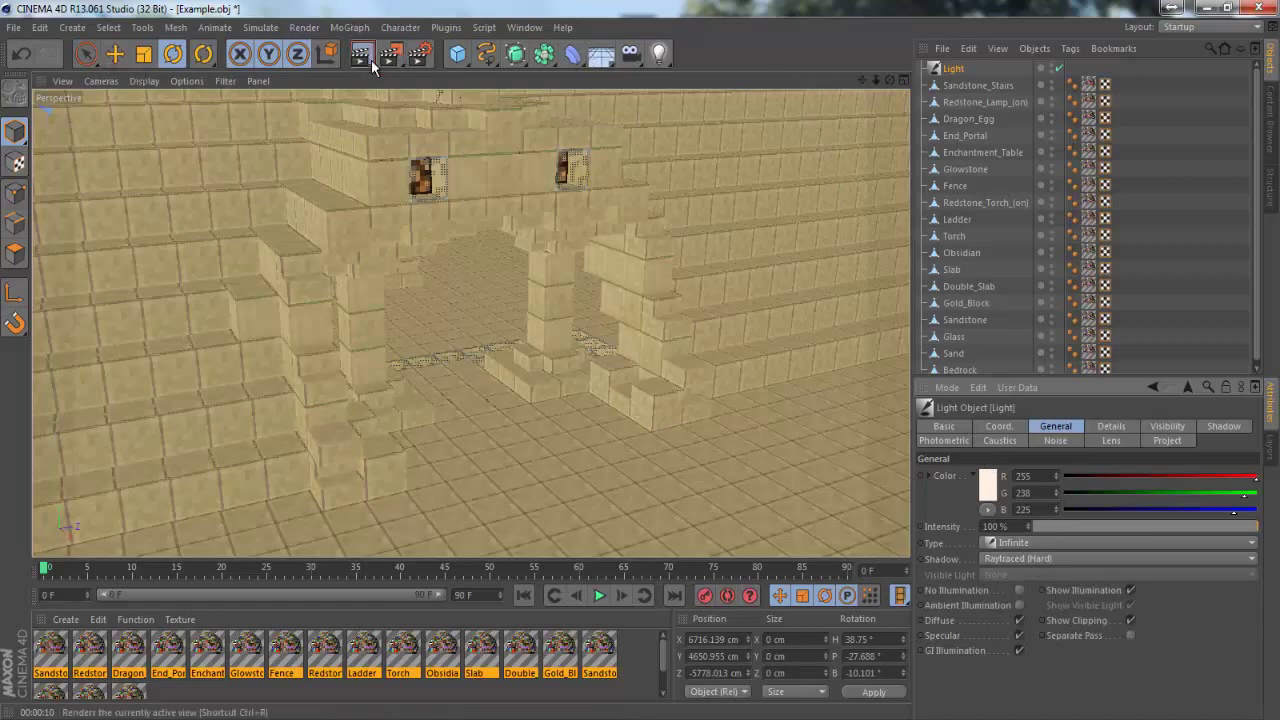